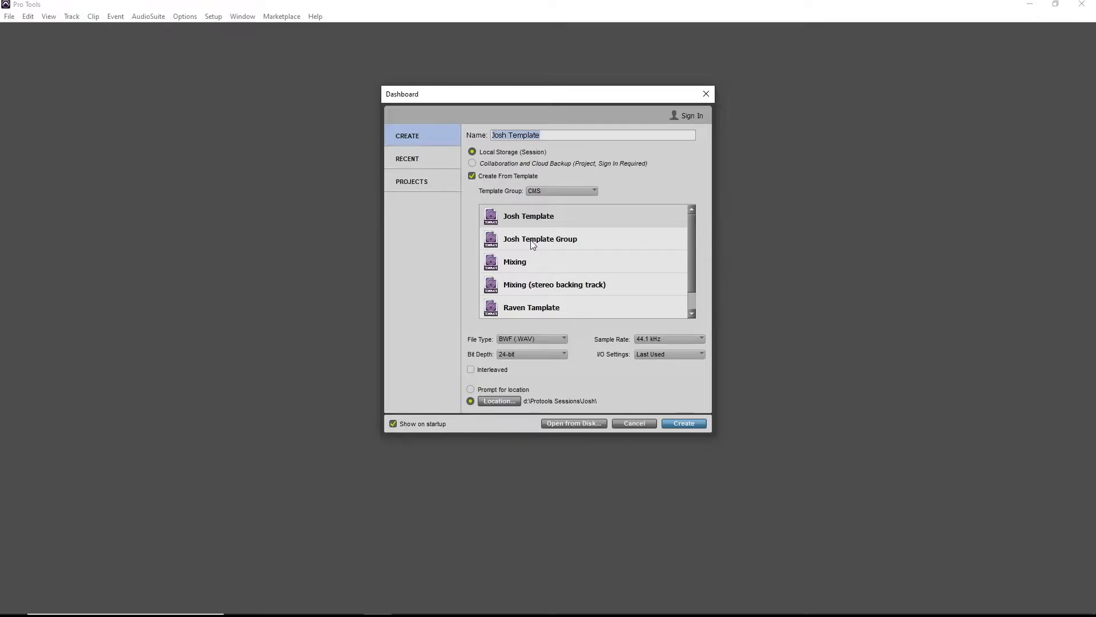
- Create a local storage session named BCUECEOAOEBC without using a template
left_click(471, 176)
left_click(471, 176)
left_click(471, 176)
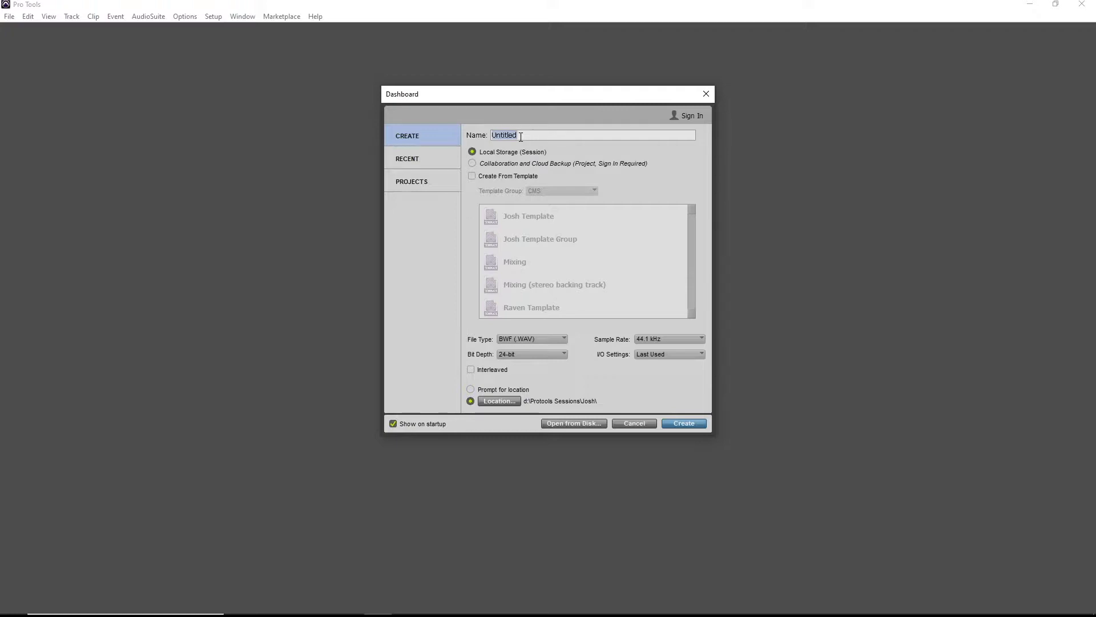
type("BCUECEOAOEBC")
left_click(692, 424)
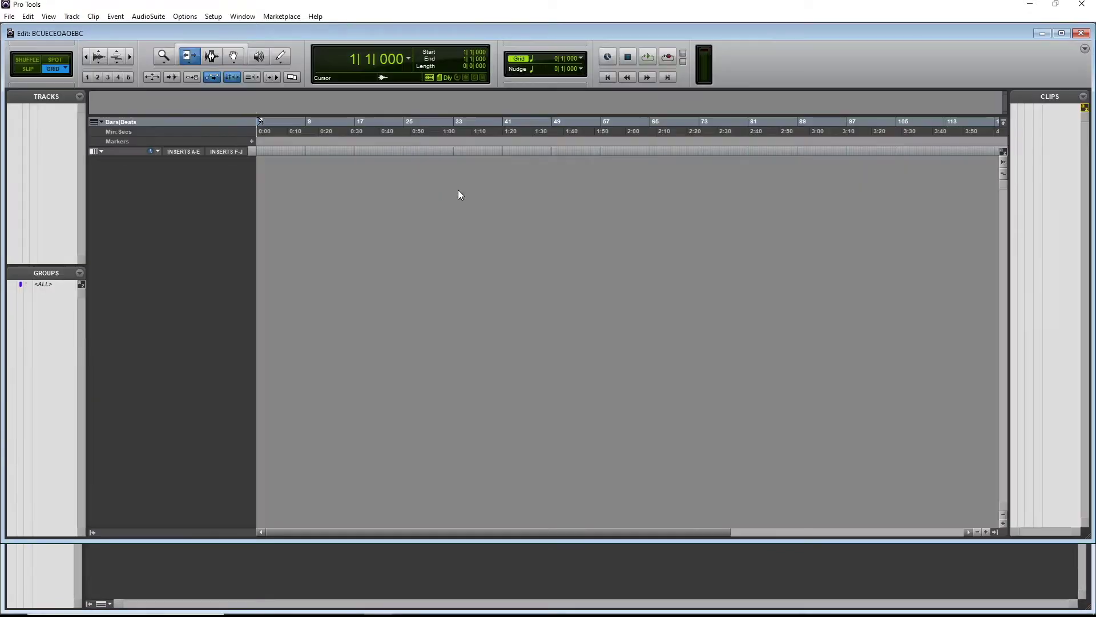
- Start creating new tracks with two rows, setting the first row to 9 mono audio tracks
left_click(74, 21)
left_click(77, 28)
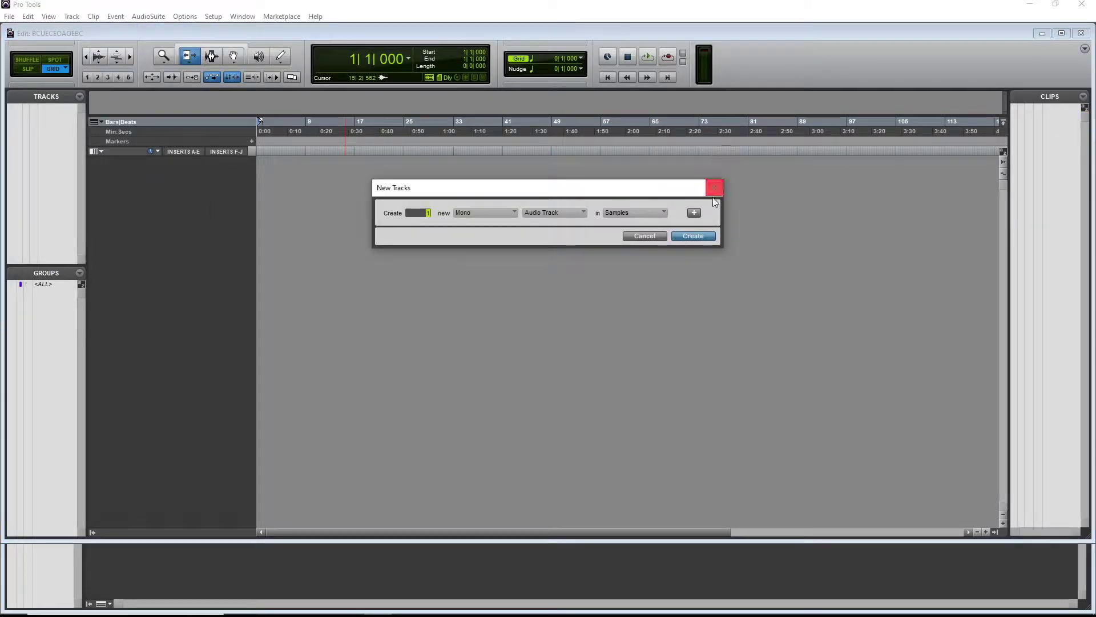
left_click(691, 212)
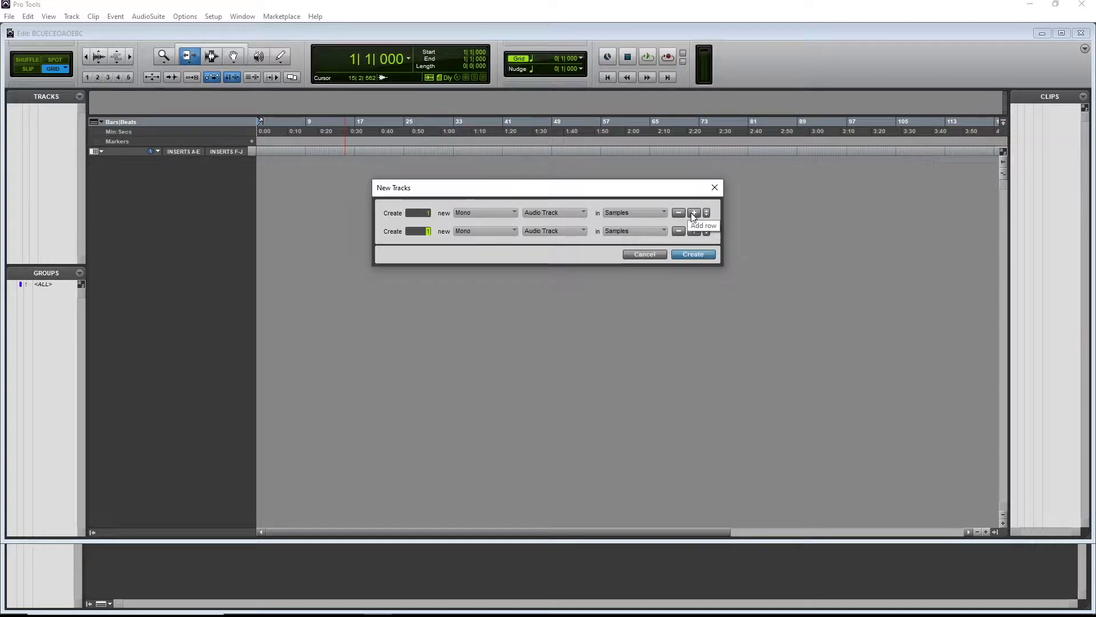
left_click(424, 213)
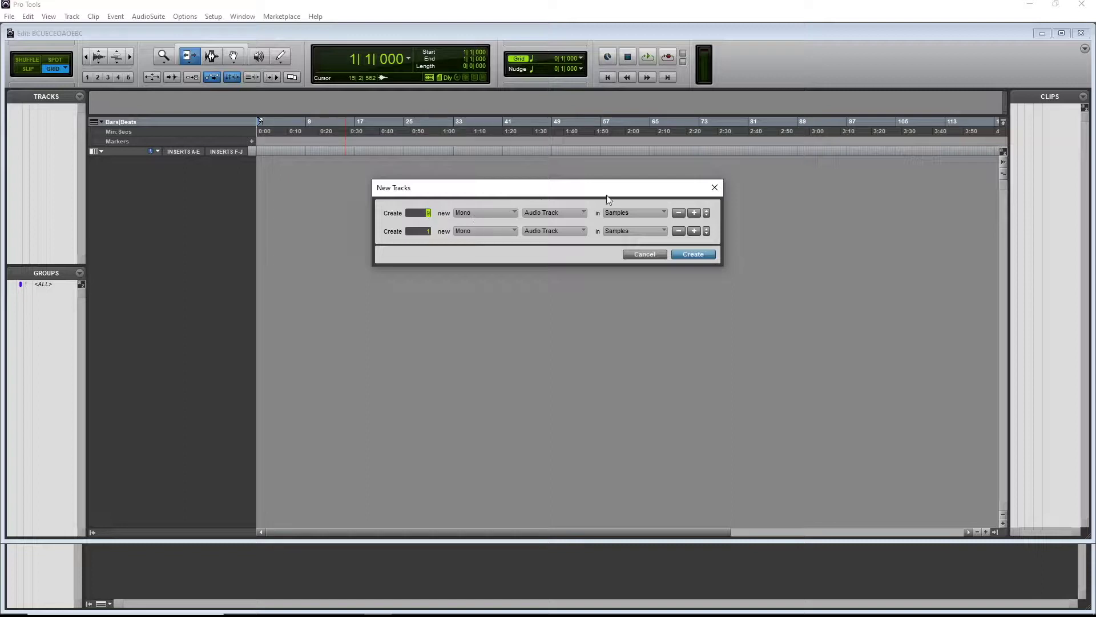
type("9")
- Set the second row to 9 stereo aux inputs and create all the tracks without an extra third row
left_click(429, 231)
left_click(490, 231)
left_click(500, 241)
left_click(563, 223)
left_click(570, 239)
left_click(694, 230)
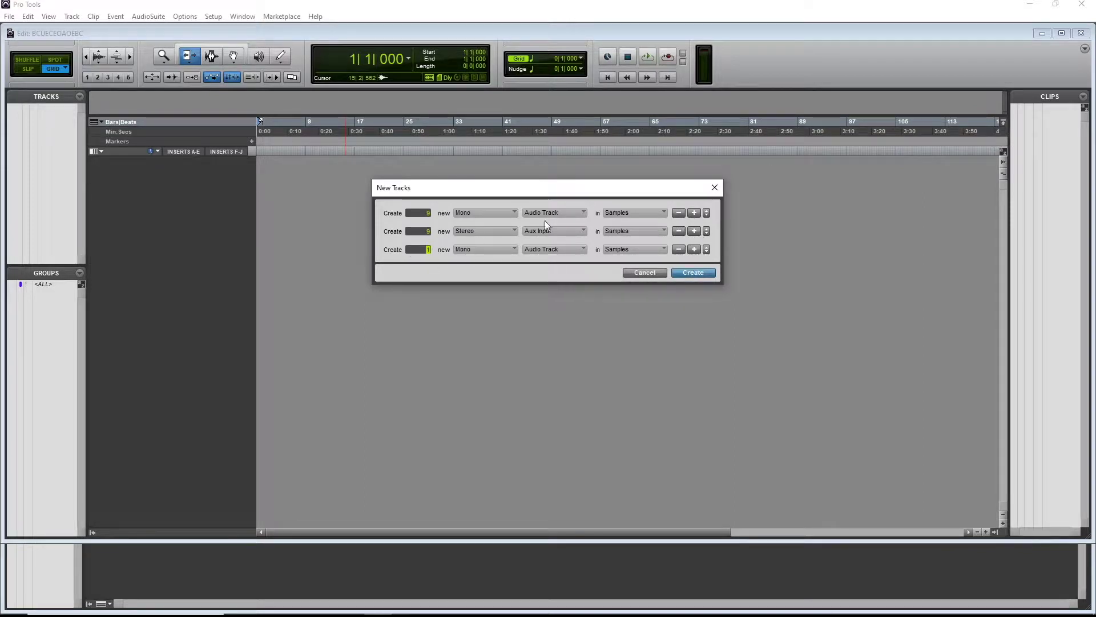
left_click(679, 249)
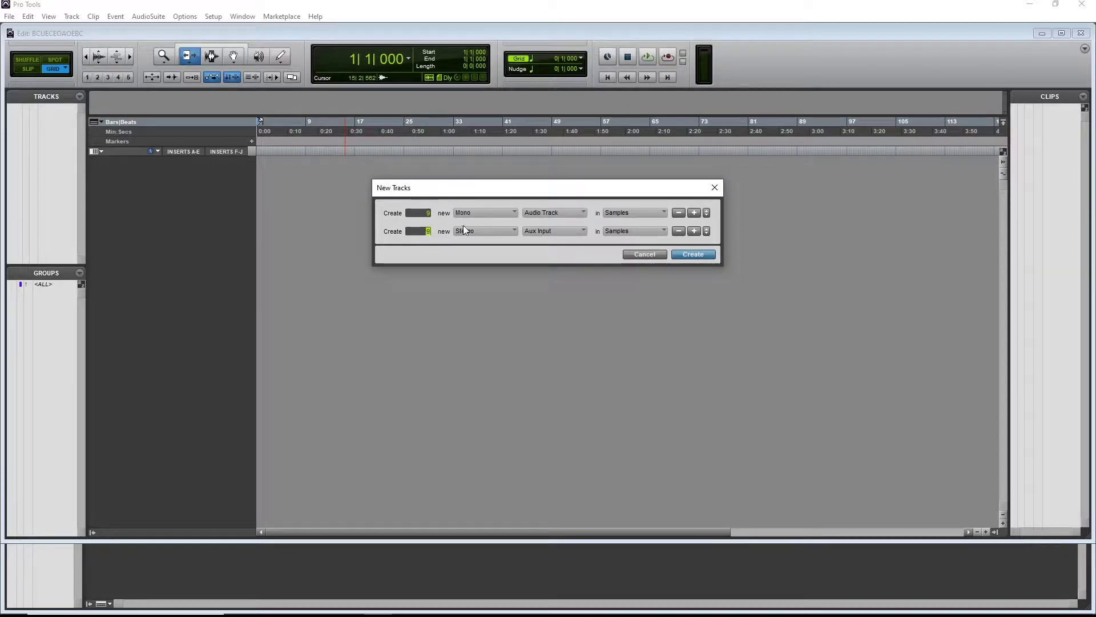
left_click(697, 255)
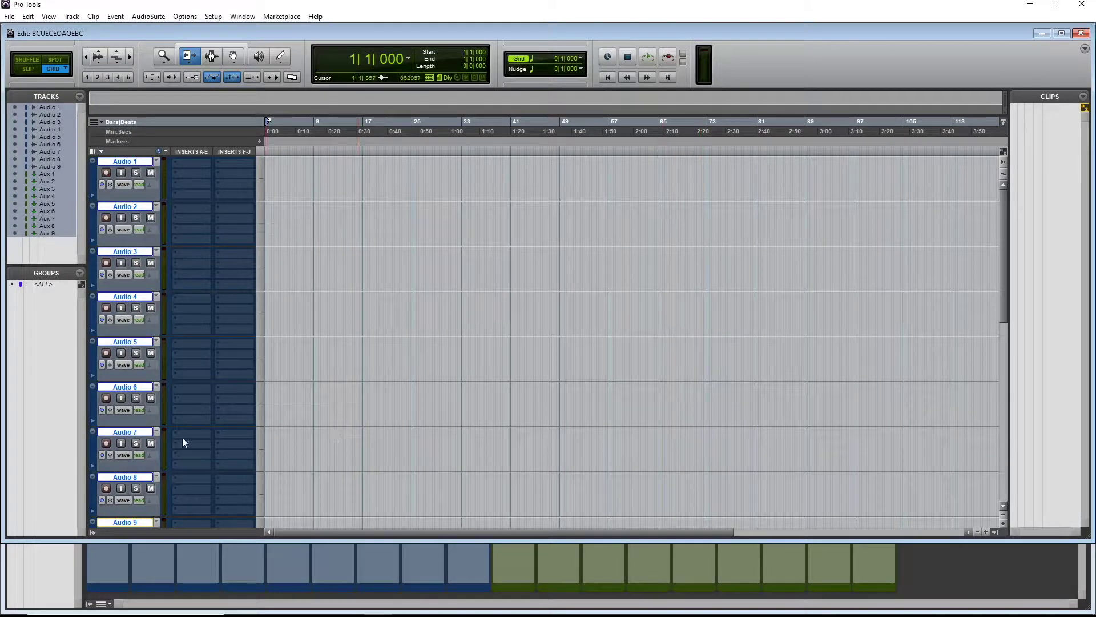
- Reduce the height of all tracks and rename Audio 1 as Rec Track
left_click_drag(125, 426, 125, 401)
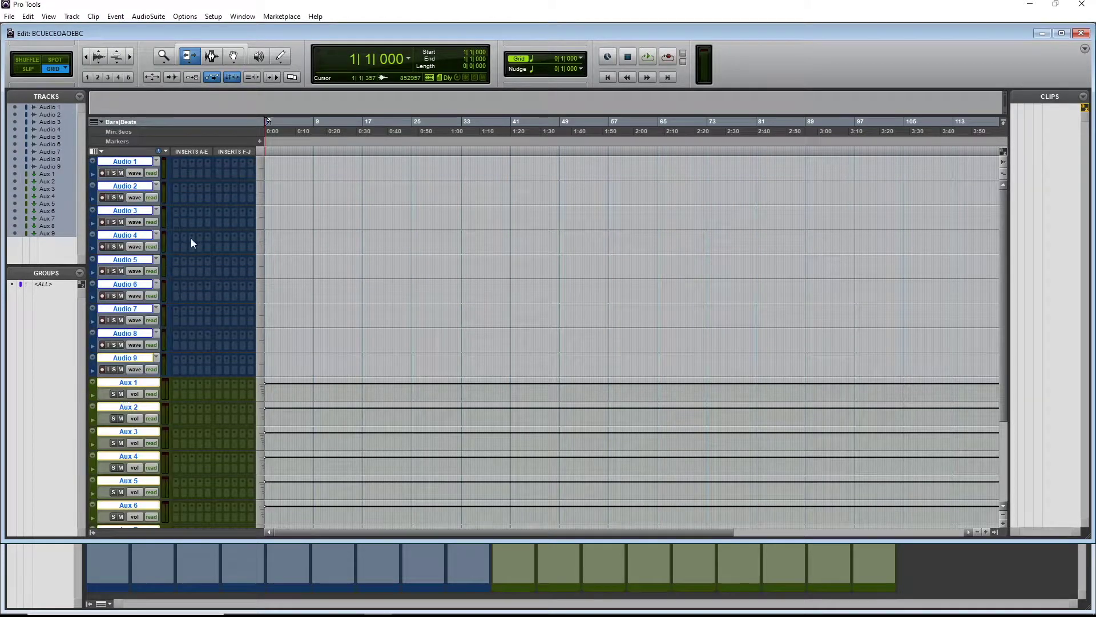
left_click(138, 161)
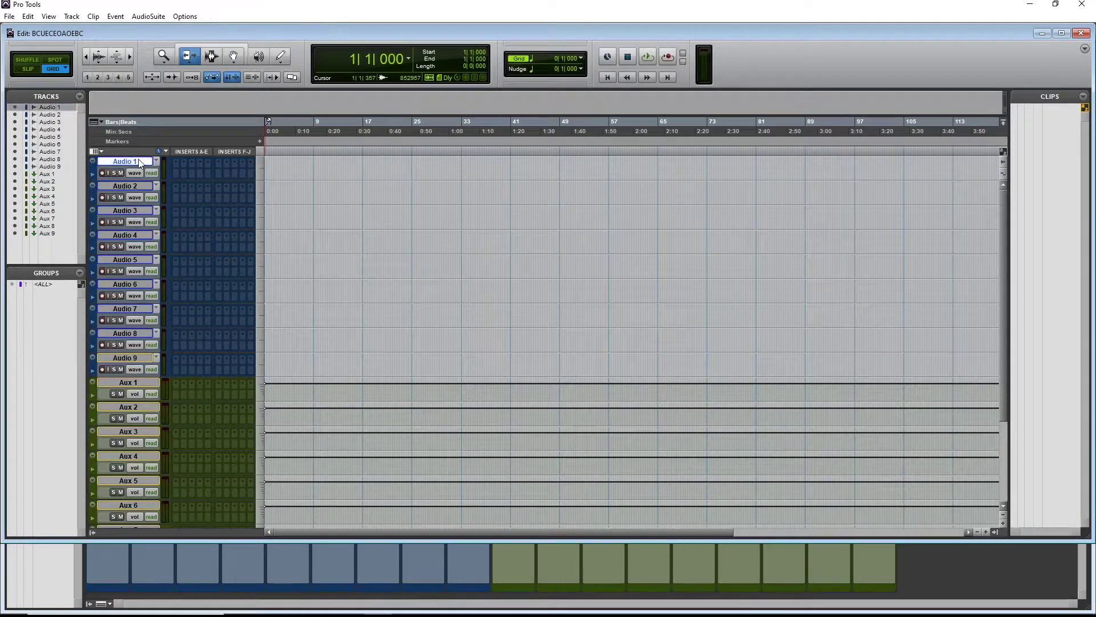
double_click(138, 161)
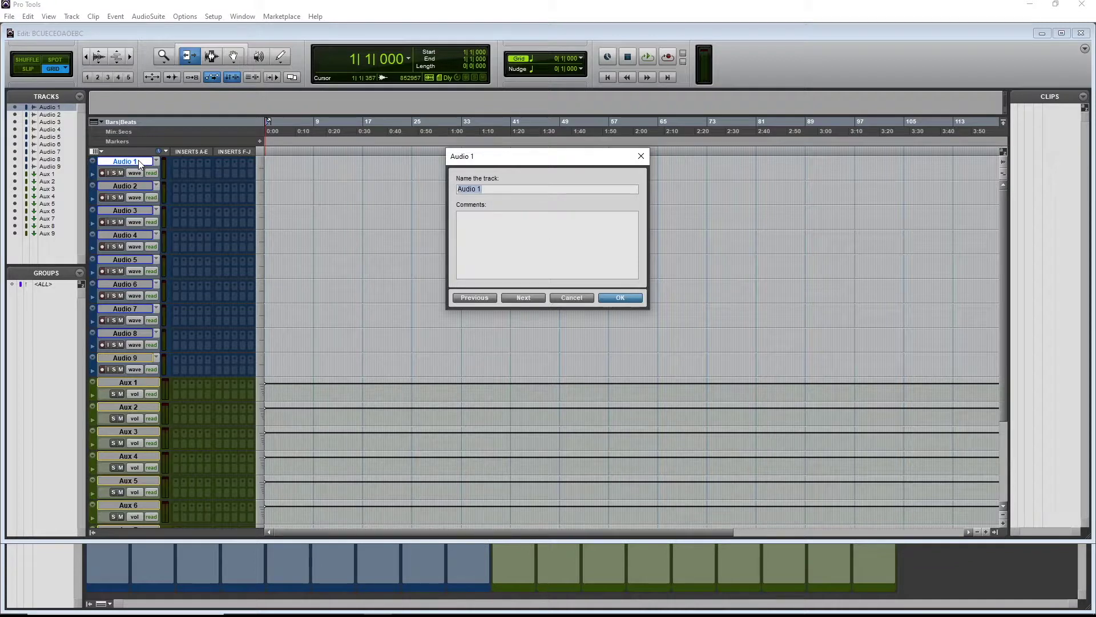
type("Rec Track")
key("Return")
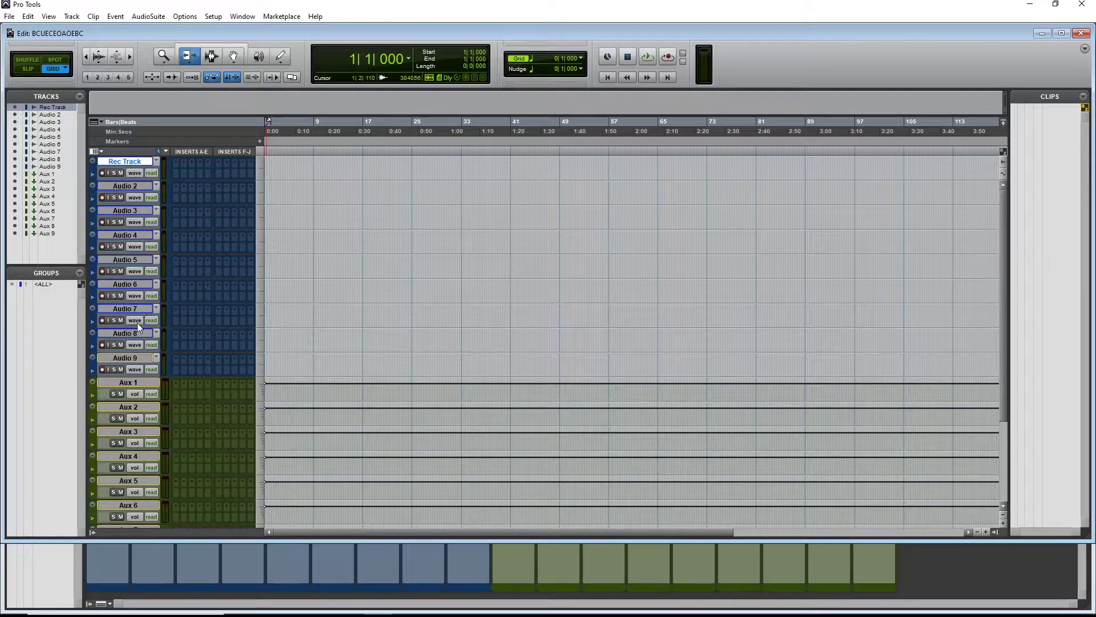
- Select tracks Audio 2 to Audio 5 and rename Audio 2 and Audio 3 as Lead Vocal 1 and Lead Vocal 2
left_click(128, 186)
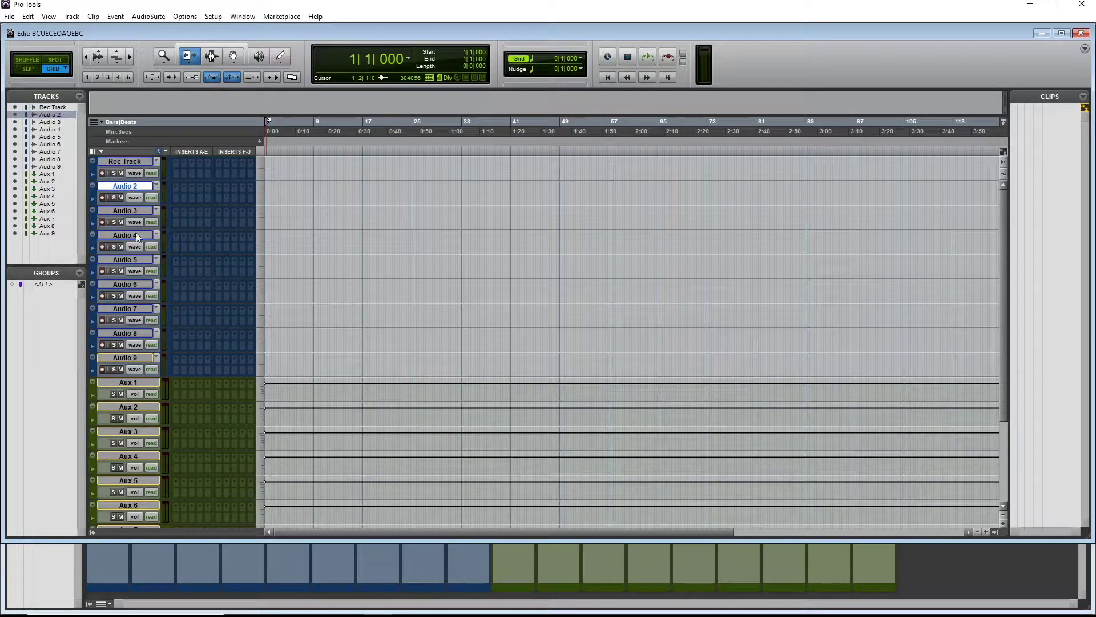
left_click(137, 257, "shift")
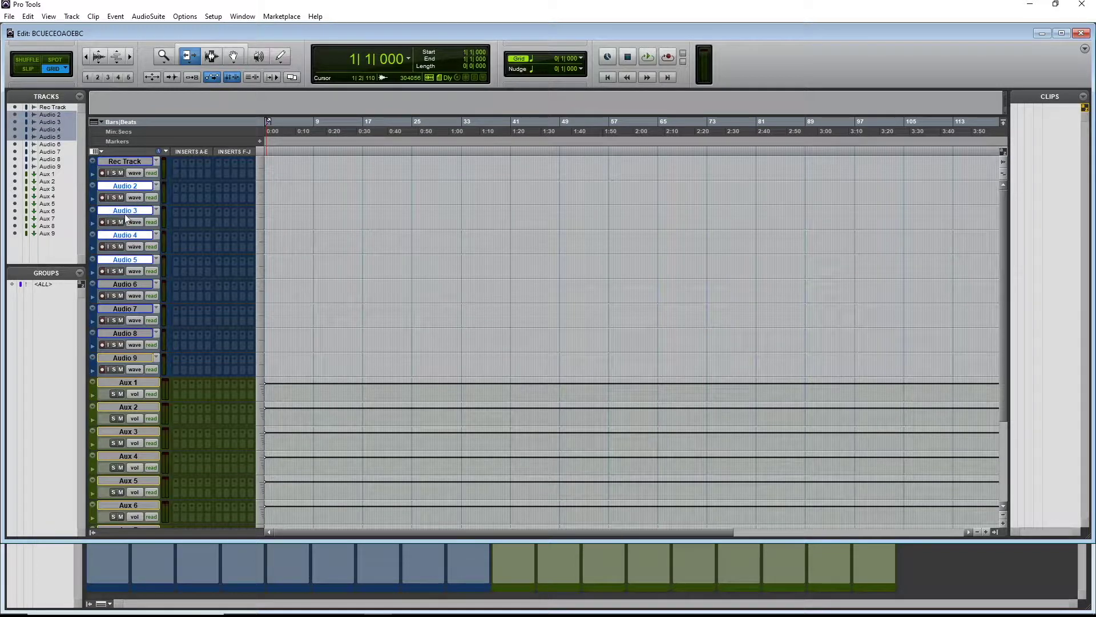
double_click(128, 186)
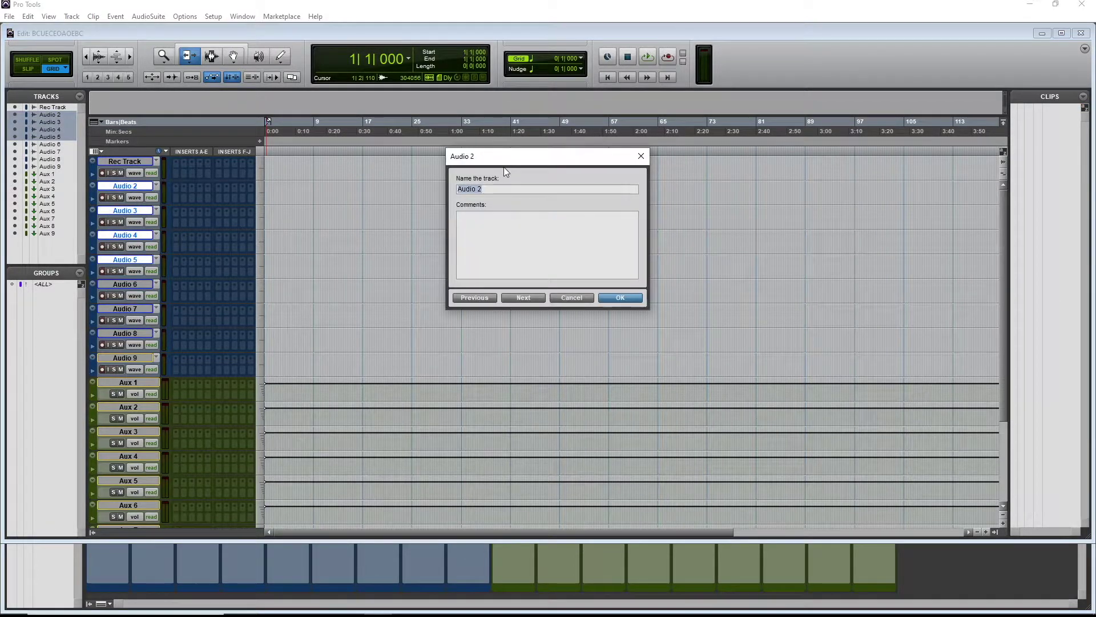
type("Lead Vocal 1")
left_click(531, 298)
type("Lead Vocal 2")
- Copy the text "Lead Vocal" and reuse it to rename Audio 4 and Audio 5 as Lead Vocal 3 and Lead Vocal 4
left_click_drag(491, 192, 413, 211)
key("ctrl+c")
left_click(524, 297)
key("ctrl+v")
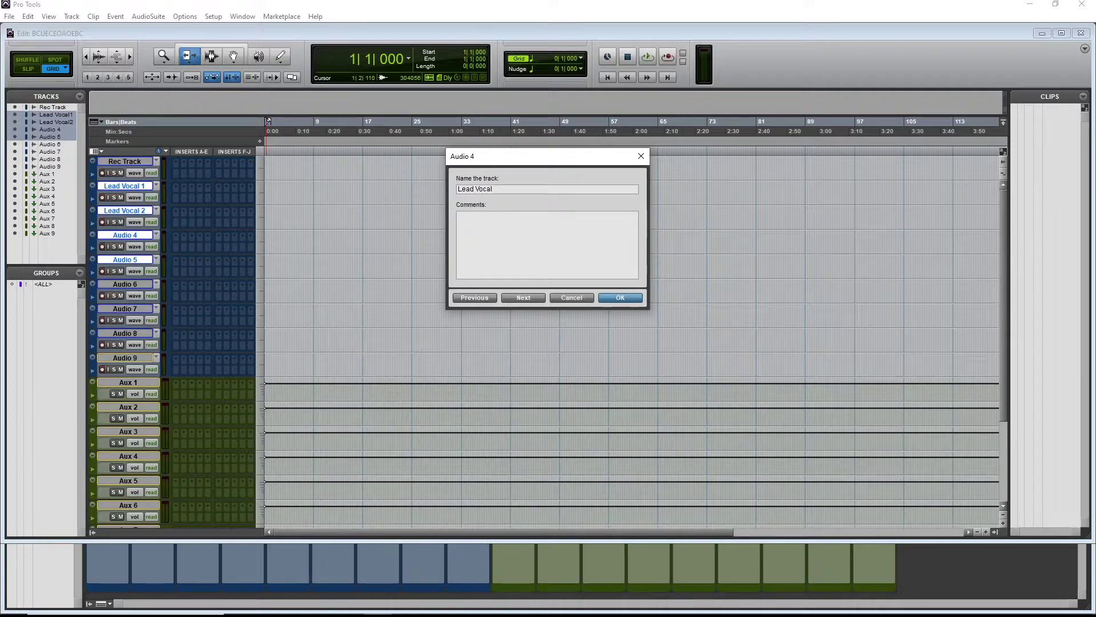
left_click(524, 298)
key("ctrl+v")
type("4")
left_click(616, 298)
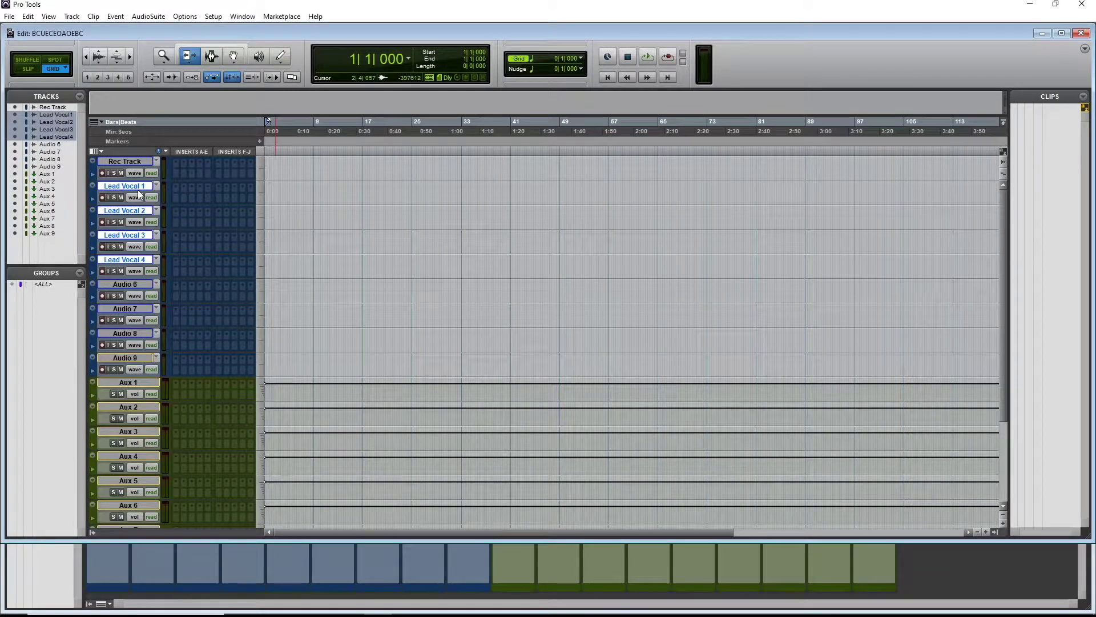
- Colour the four selected Lead Vocal tracks yellow
double_click(93, 193)
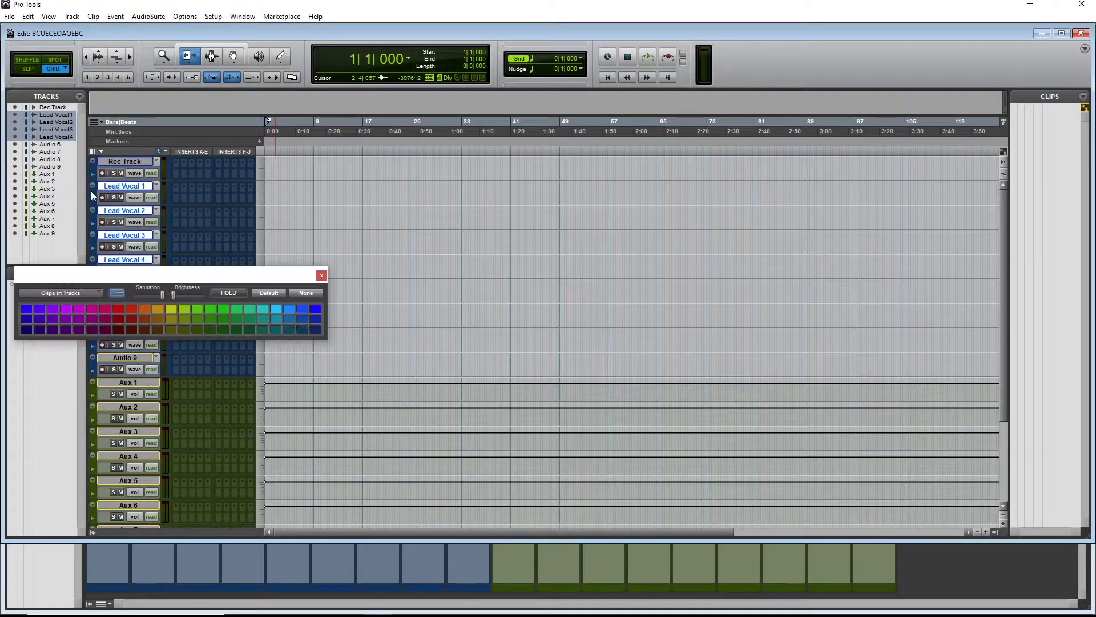
left_click(170, 309)
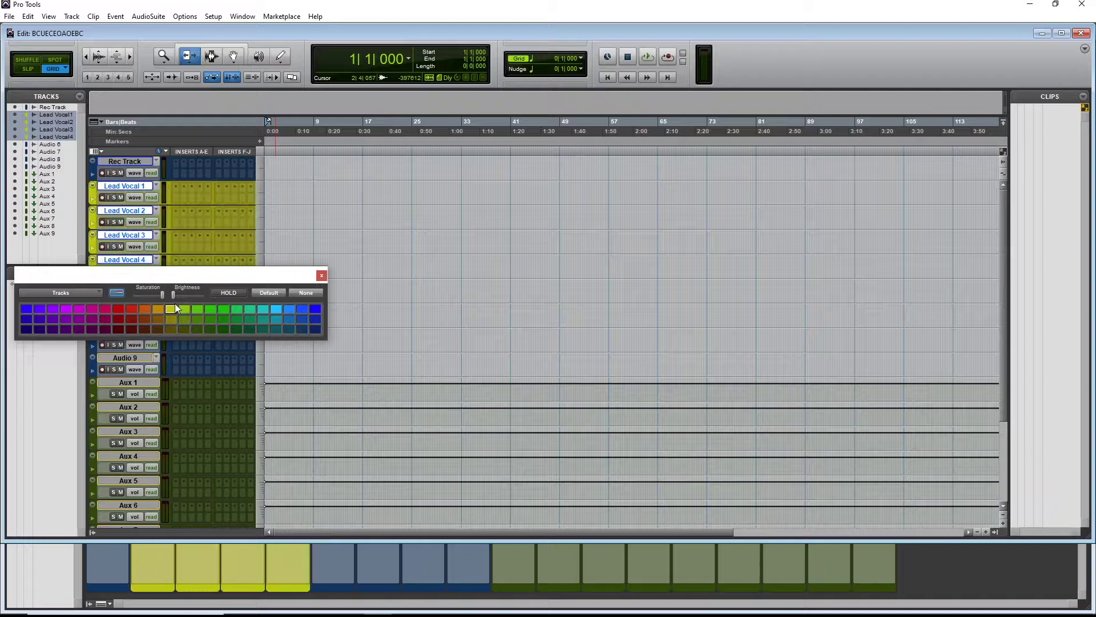
left_click(322, 275)
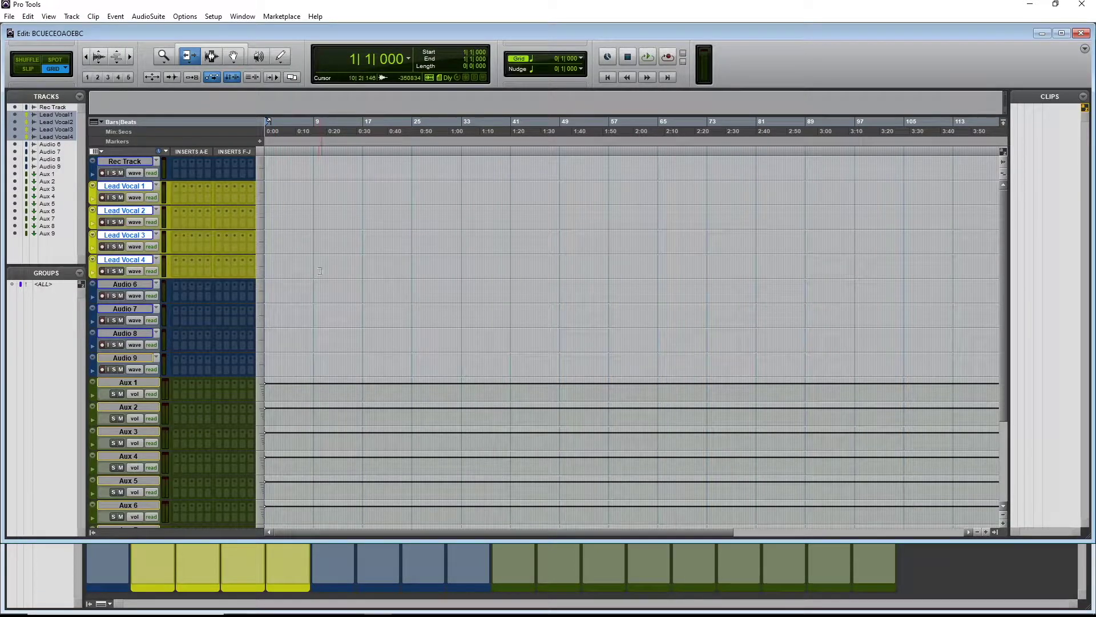
- Select tracks Audio 6 to Audio 9 and rename Audio 6 and Audio 7 as BG Vocals 1 and BG Vocals 2
left_click(128, 286)
left_click(148, 358, "shift")
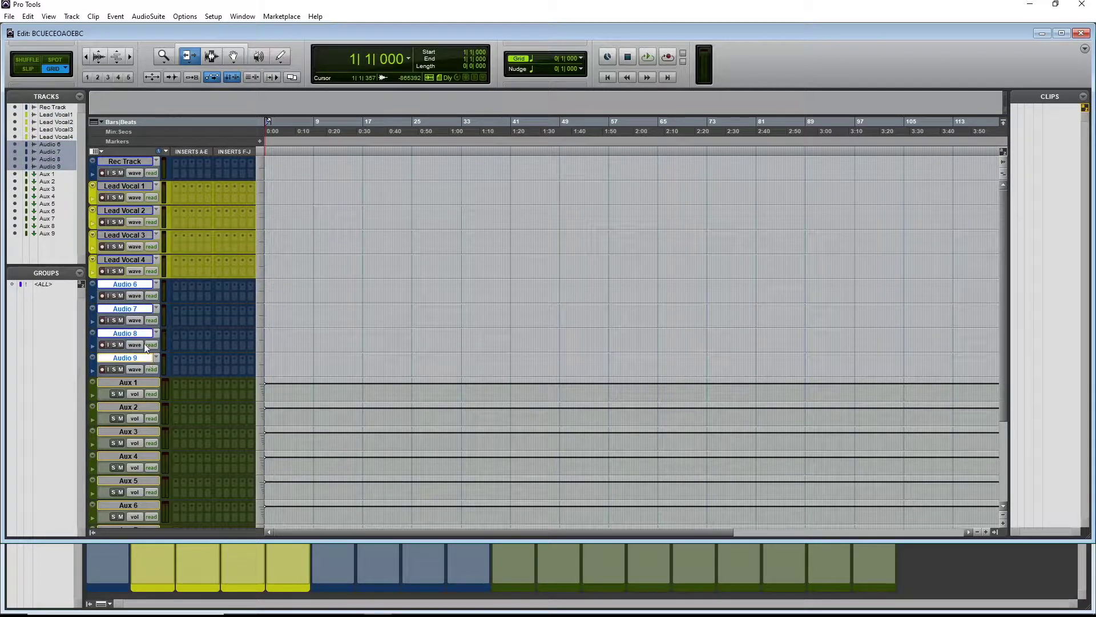
double_click(126, 284)
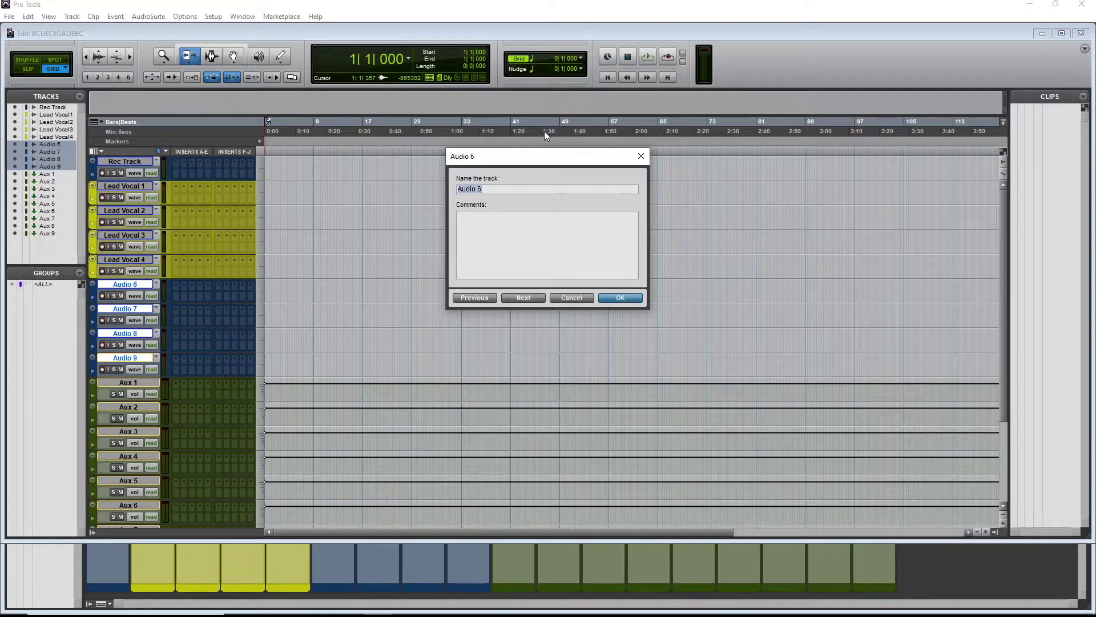
type("BG Vocals 1")
left_click_drag(493, 189, 396, 197)
key("ctrl+c")
left_click(523, 298)
key("ctrl+v")
type("2")
- Rename Audio 8 and Audio 9 as BG Vocals 3 and BG Vocals 4 using the copied text
left_click(518, 301)
key("ctrl+v")
type("3")
left_click(519, 296)
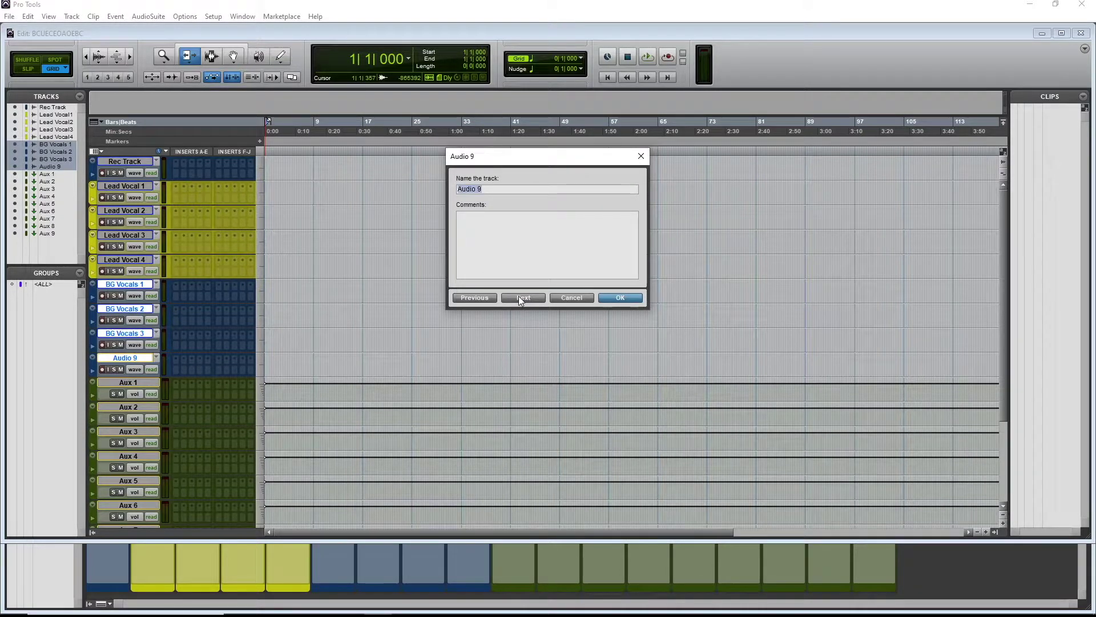
key("ctrl+v")
type("4")
left_click(621, 298)
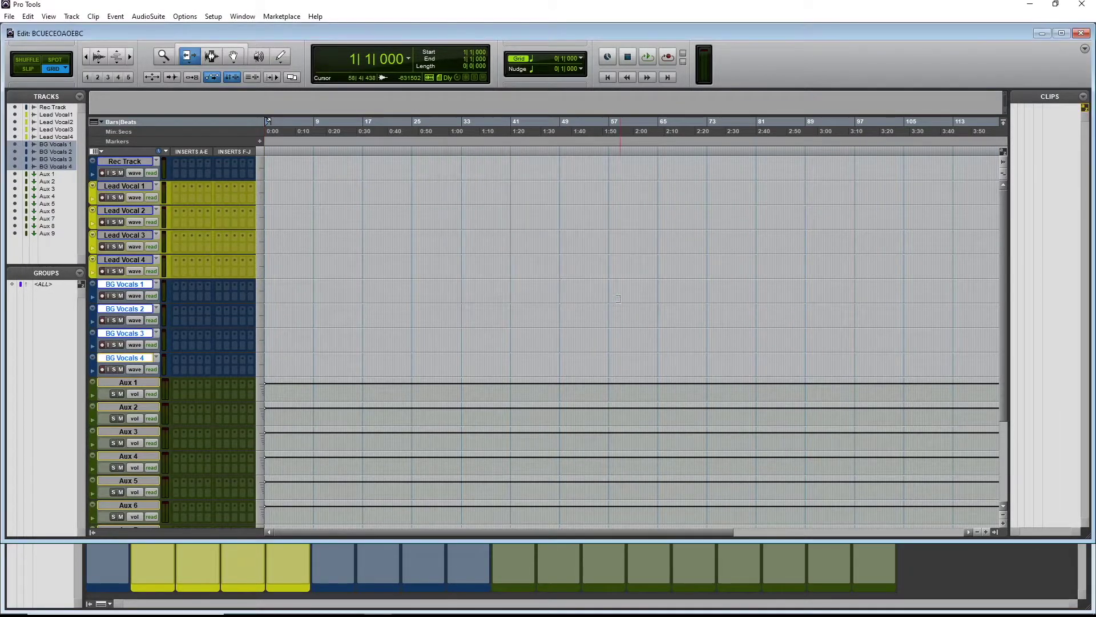
- Colour the four selected BG Vocals tracks bright green and check the track layout in the Mix window
double_click(93, 289)
left_click(184, 310)
left_click_drag(194, 268, 560, 160)
left_click(556, 202)
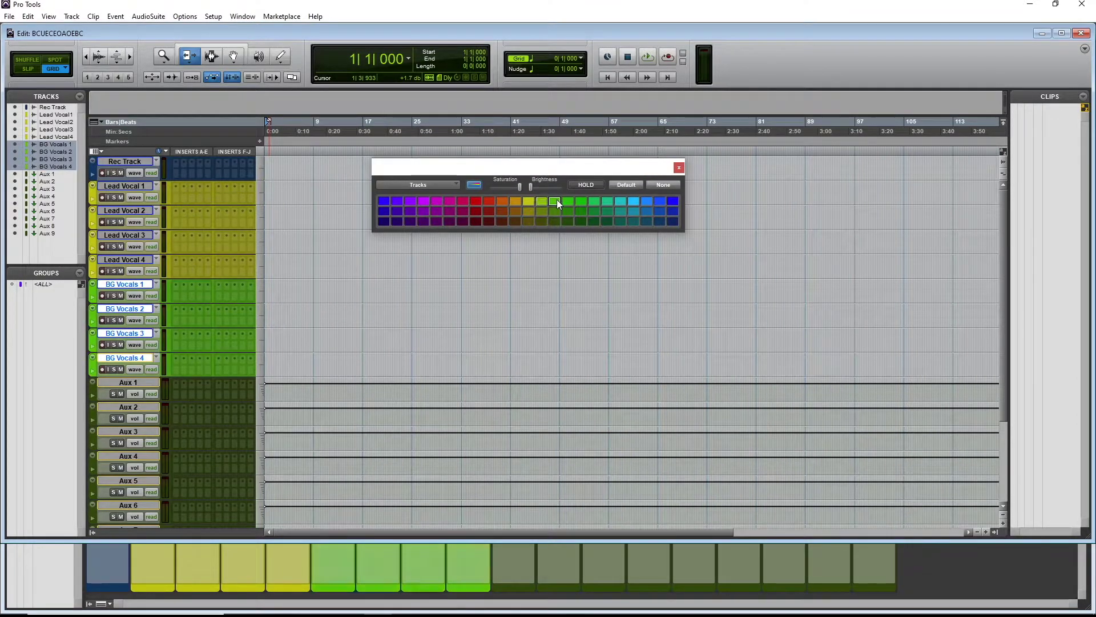
left_click(679, 166)
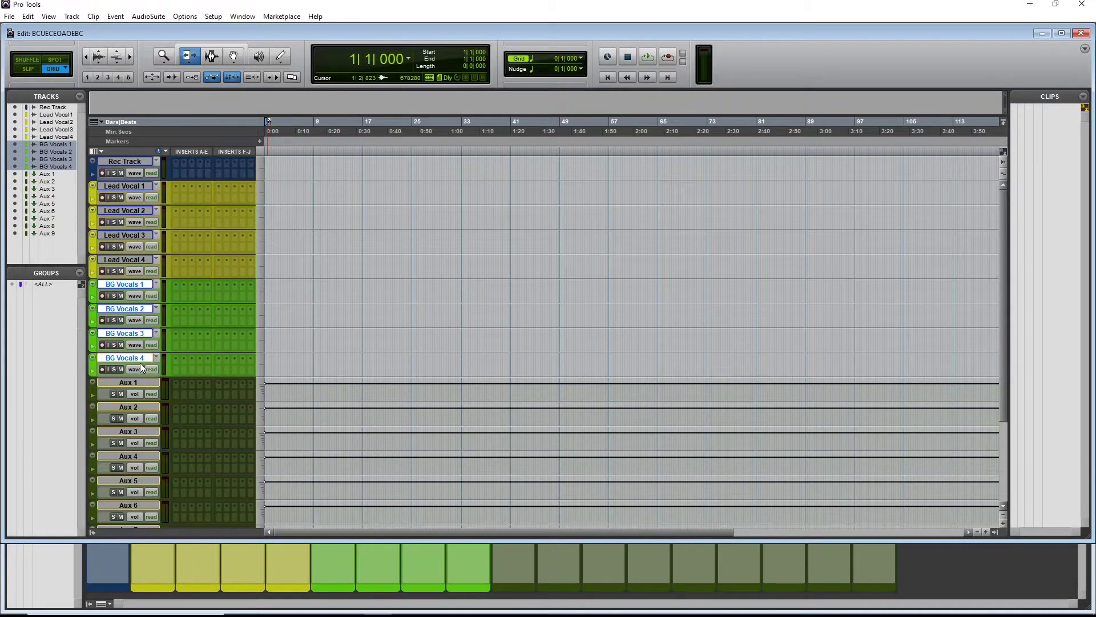
key("ctrl+equal")
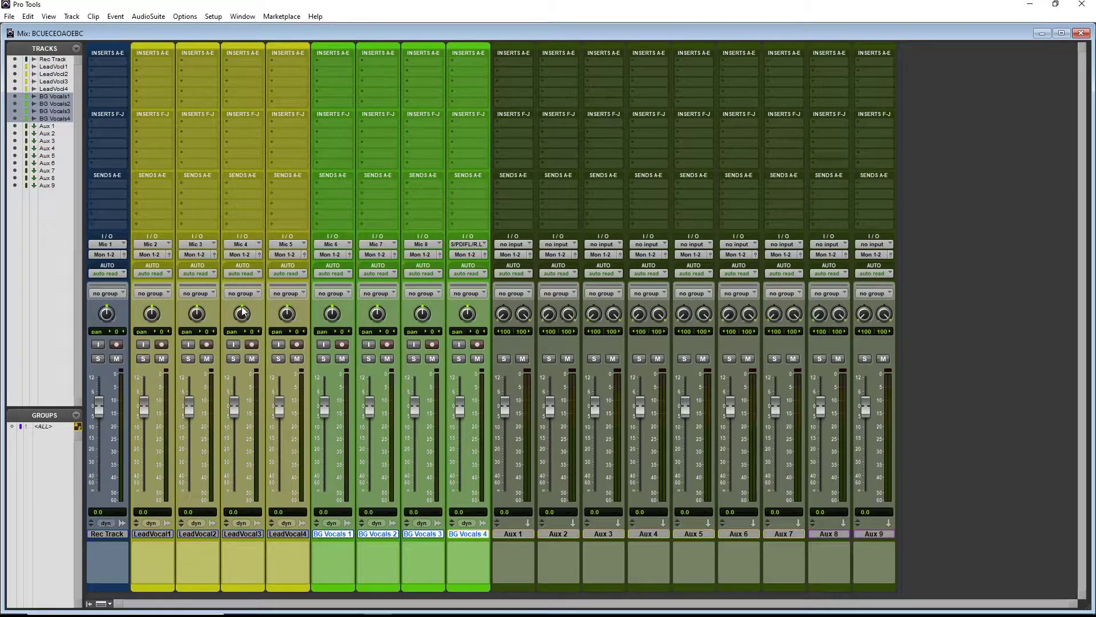
key("ctrl+equal")
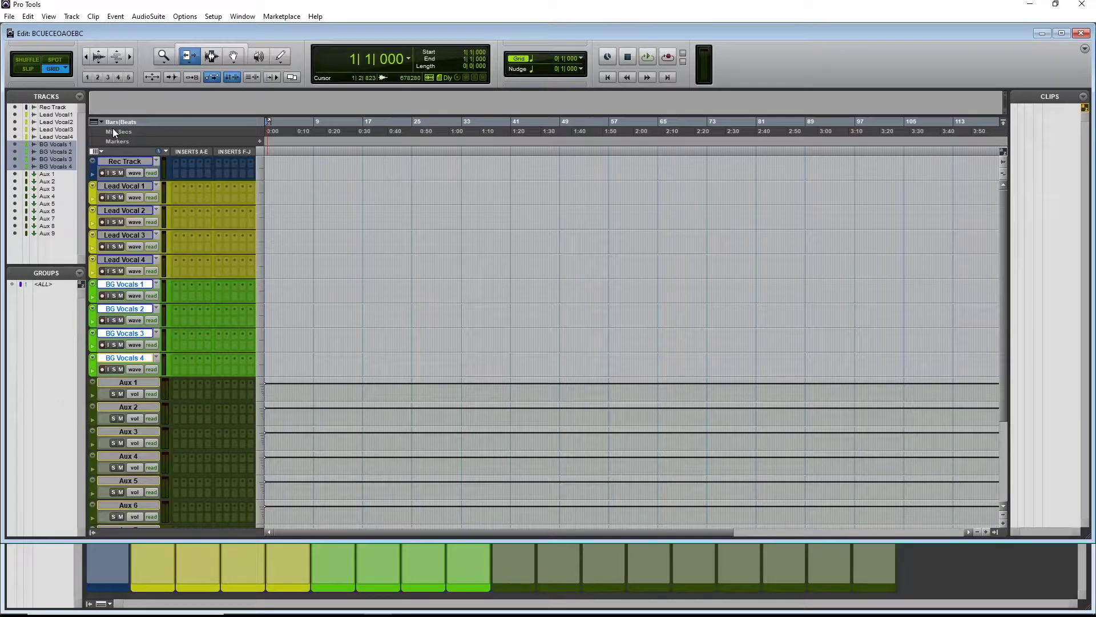
- Record a take about one bar long on Rec Track and move its clip down to Lead Vocal 1 at the session start
key("ctrl+space")
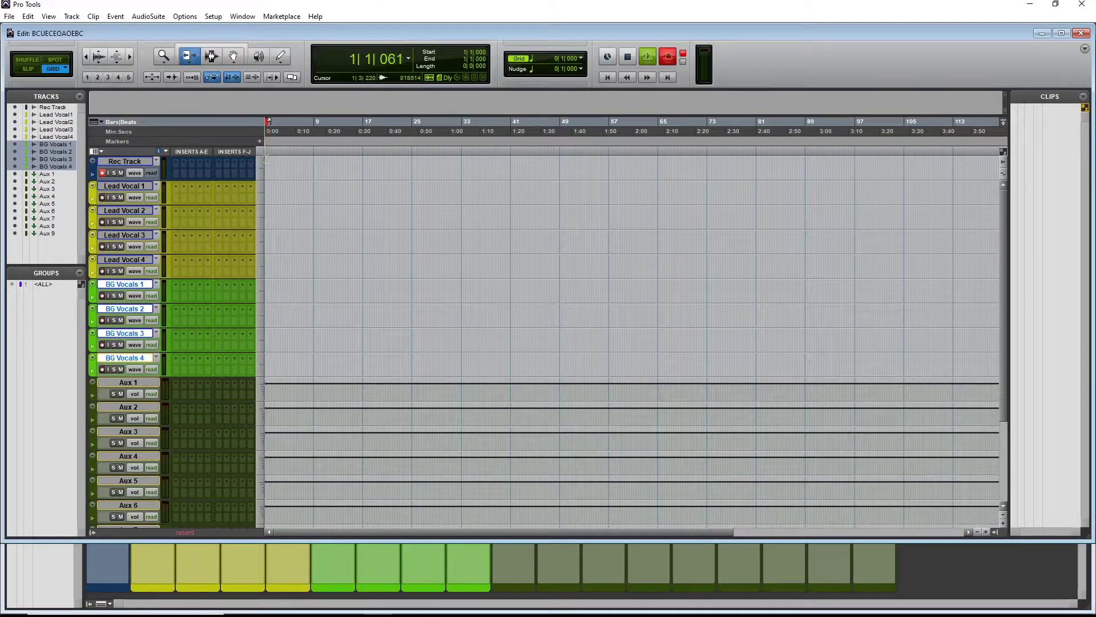
key("space")
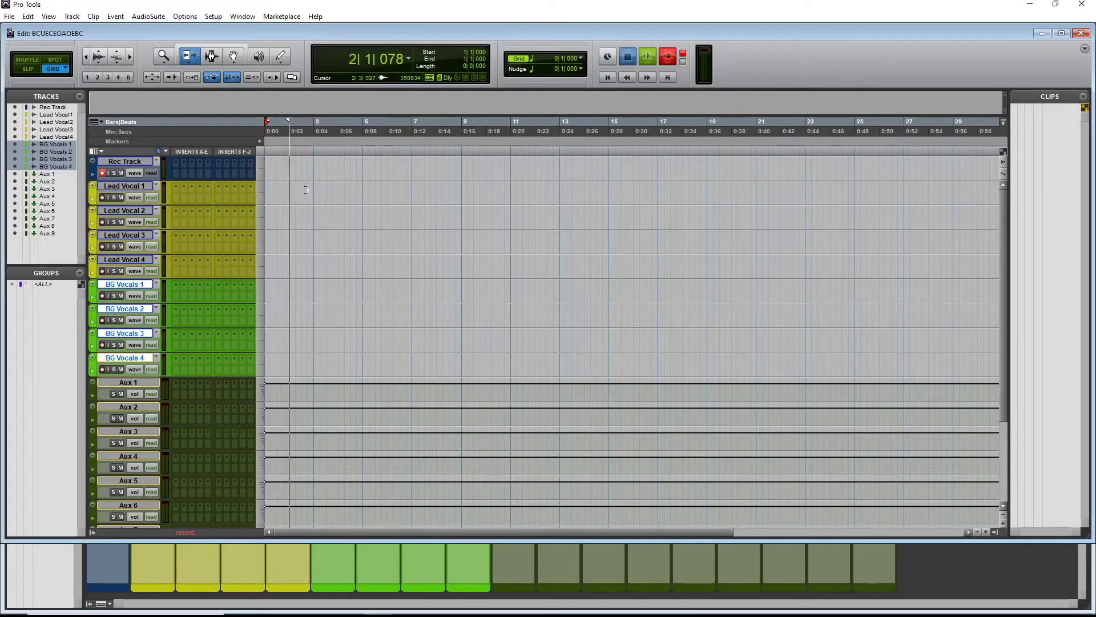
left_click(234, 56)
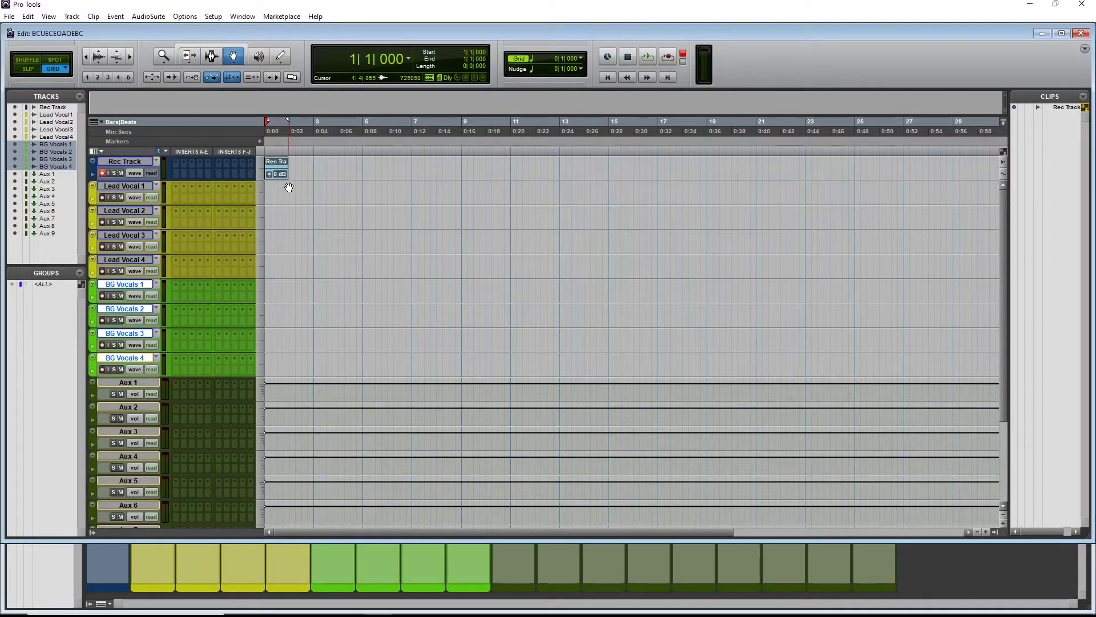
left_click_drag(277, 168, 276, 192)
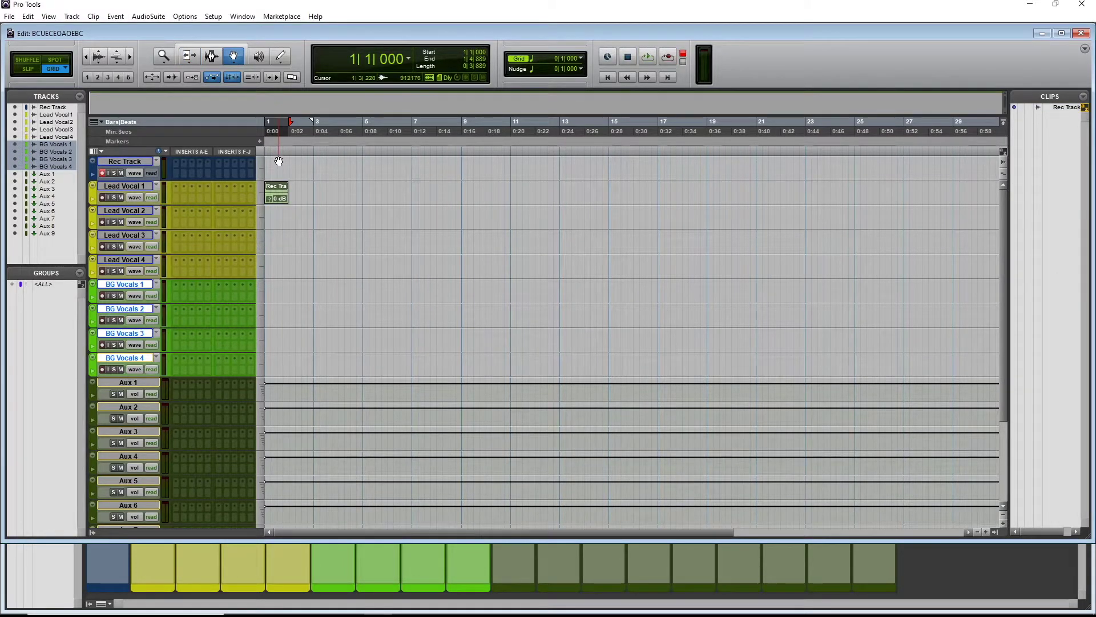
- Record a second take about three beats long on Rec Track from bar 1 beat 3 and move its clip down to Lead Vocal 2
key("ctrl+]")
key("ctrl+]")
key("ctrl+]")
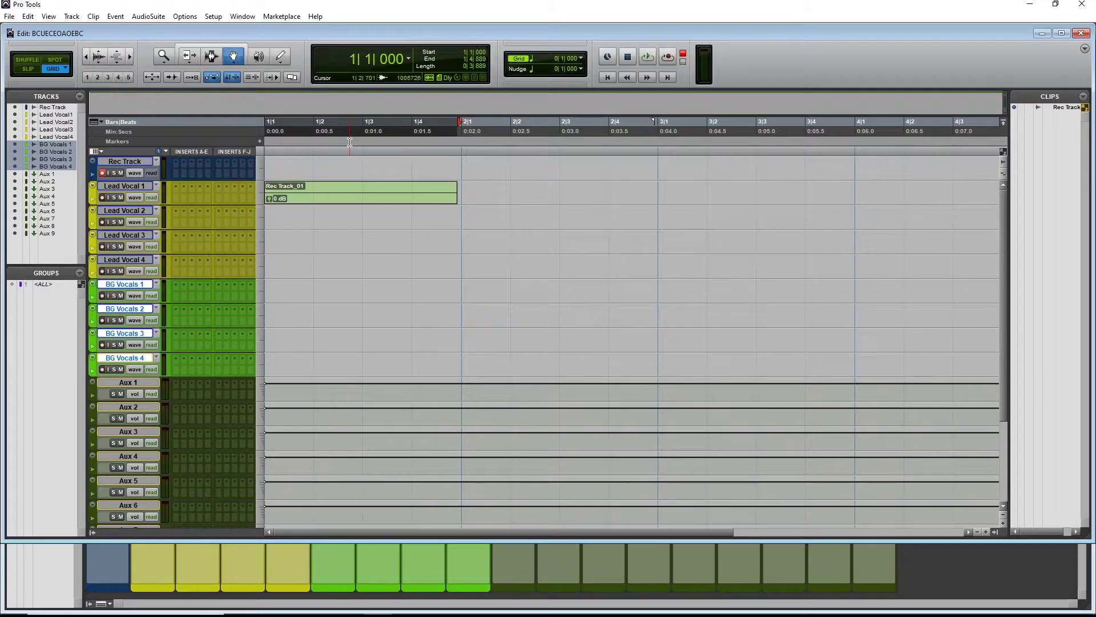
left_click(340, 155)
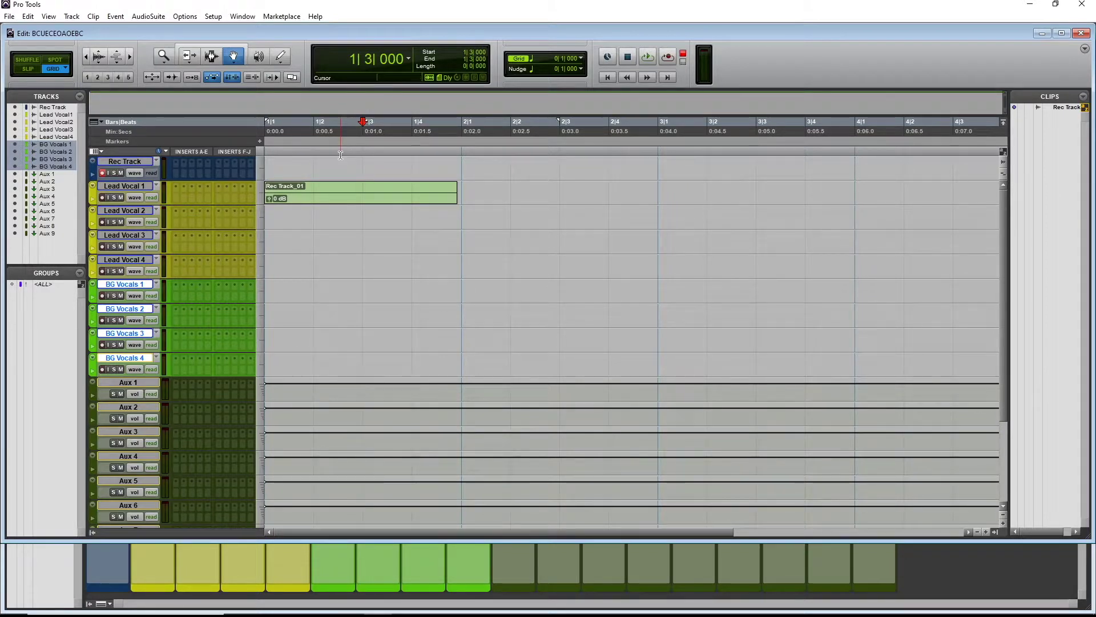
key("ctrl+space")
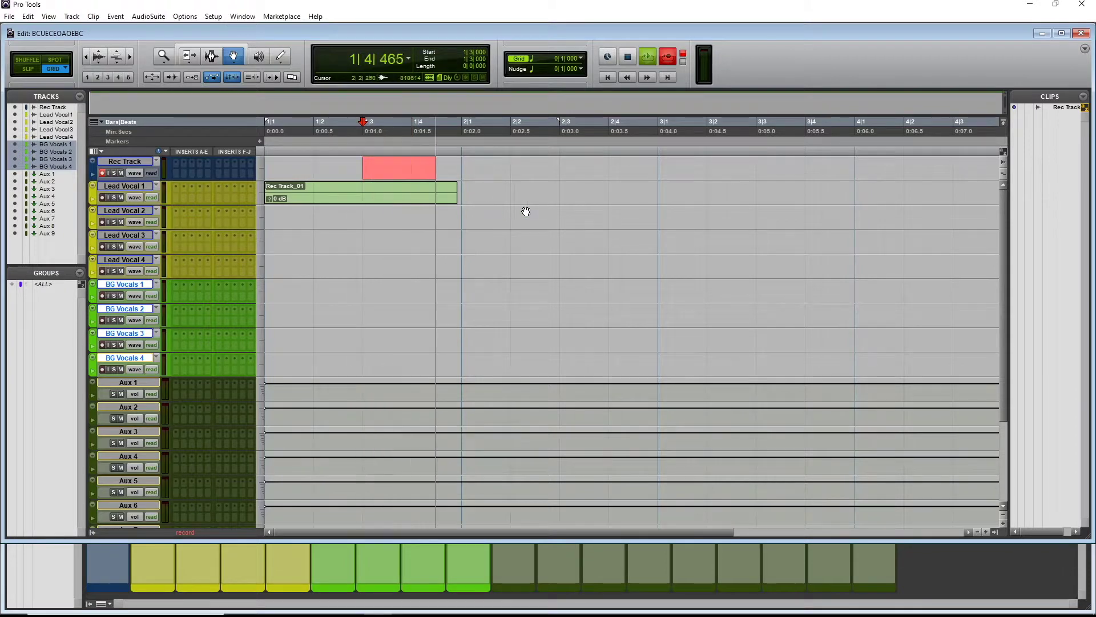
key("space")
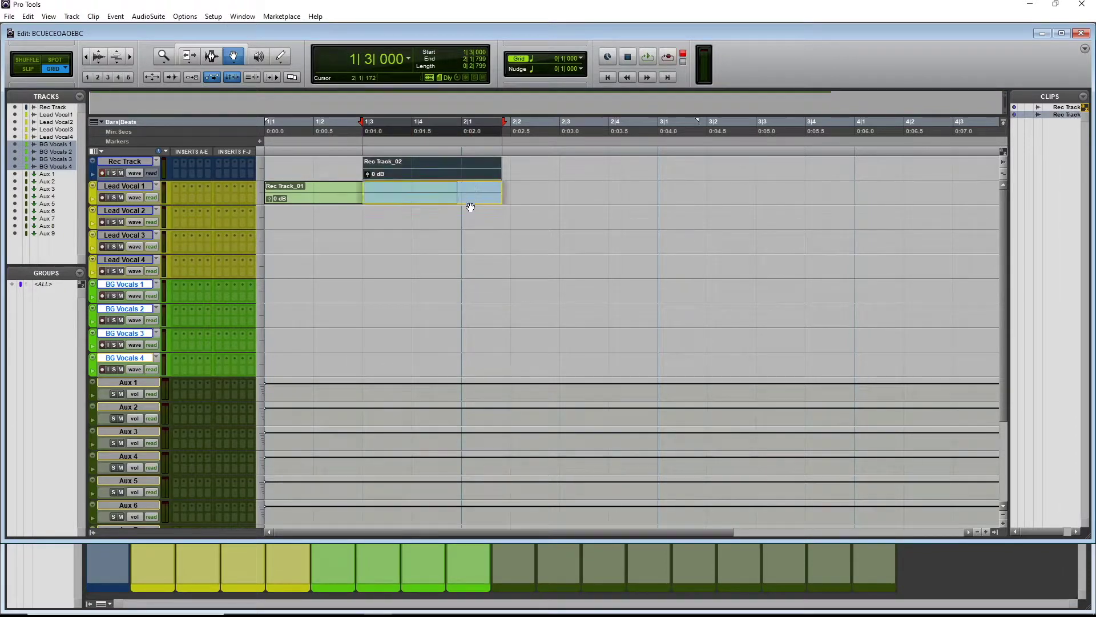
left_click_drag(434, 168, 411, 218)
key("ctrl+bracketleft")
left_click_drag(141, 258, 132, 184)
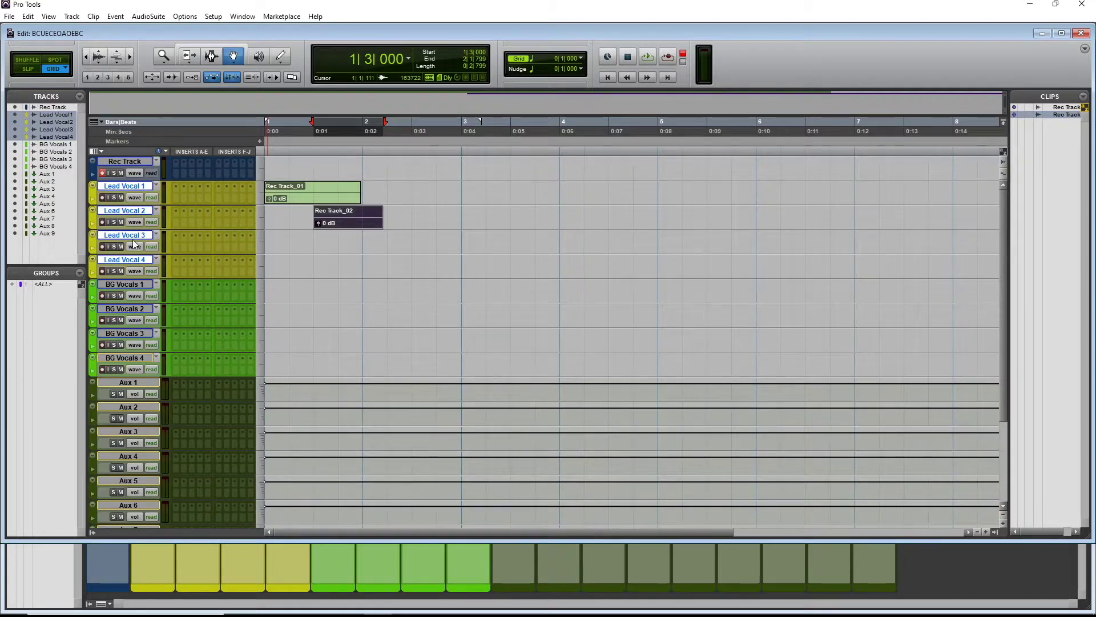
left_click(145, 381)
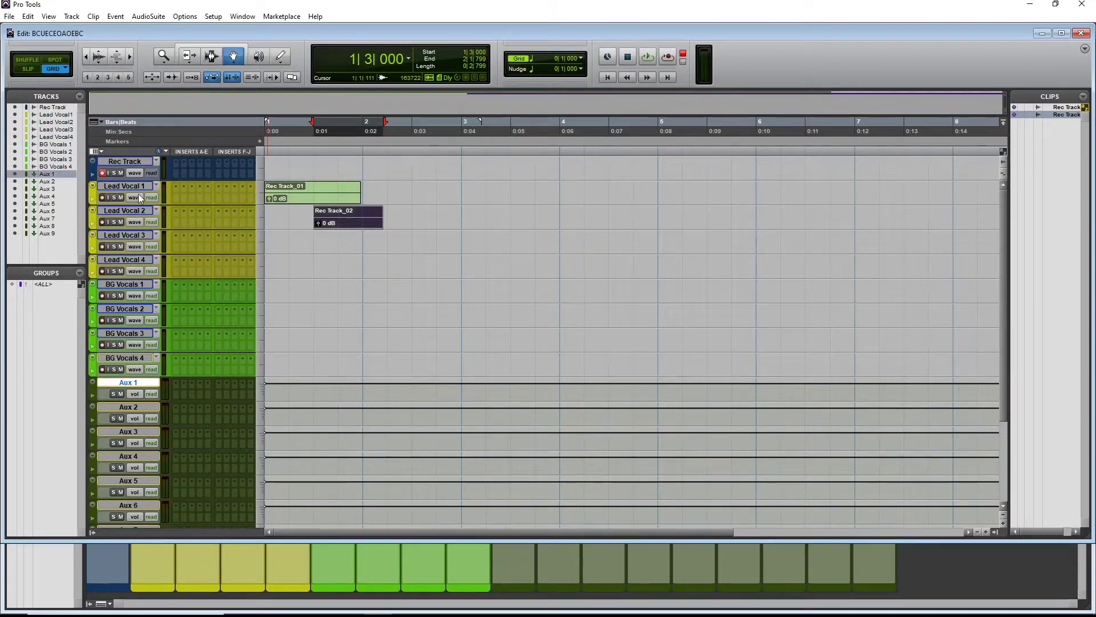
left_click(178, 202)
left_click(174, 202)
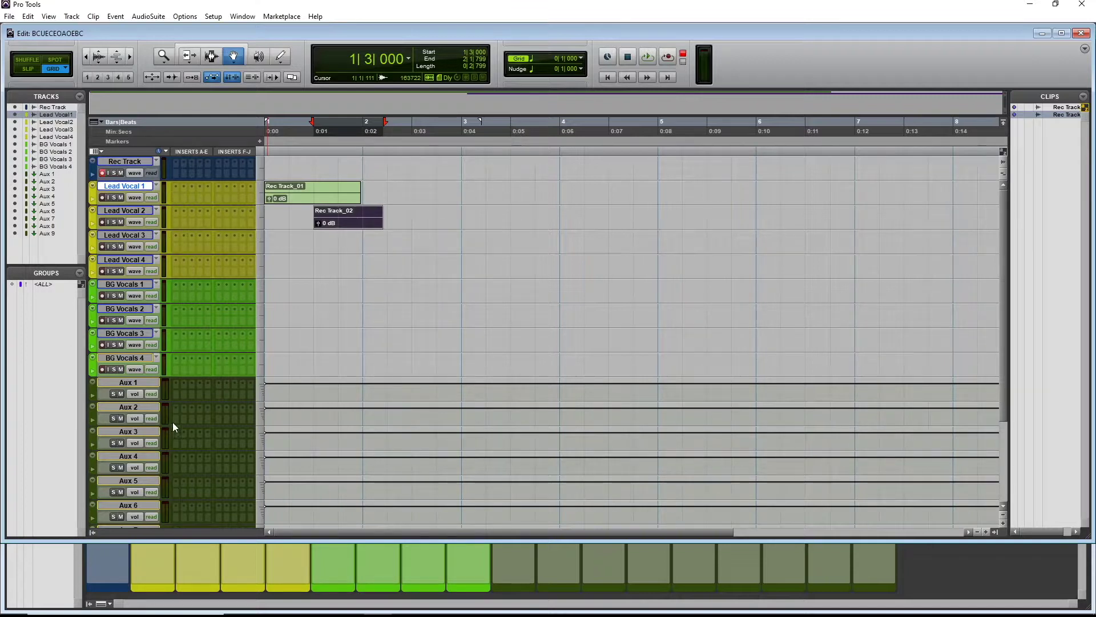
left_click(176, 391)
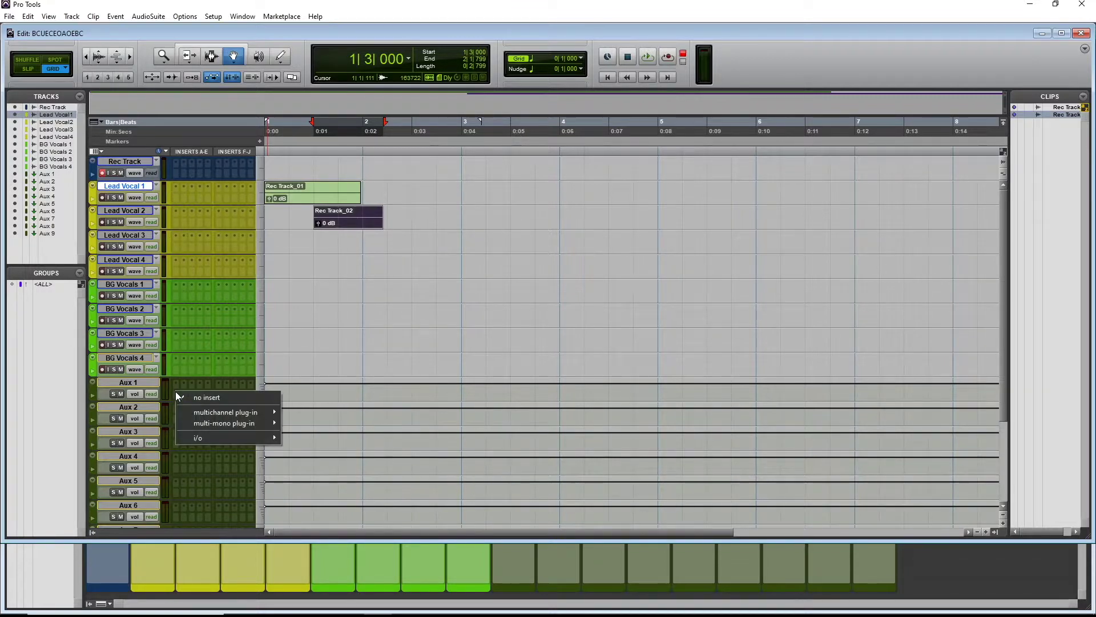
- Rename the track Aux 1 as Lead Vocals
left_click(138, 382)
double_click(138, 382)
type("Lea")
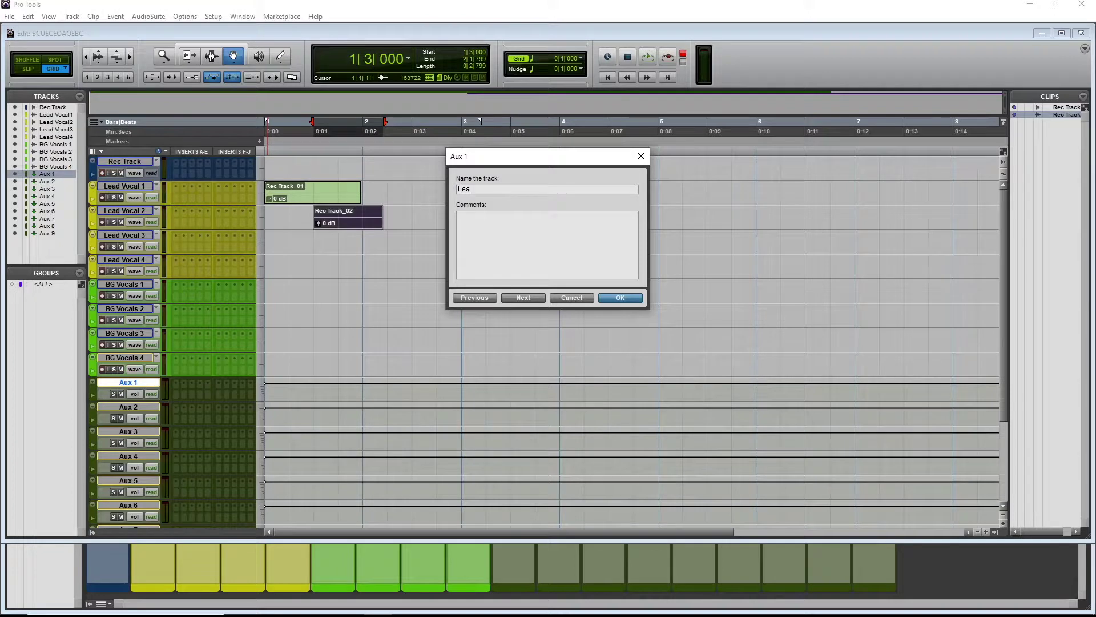
type("d Vocals")
key("Return")
key("shift+r")
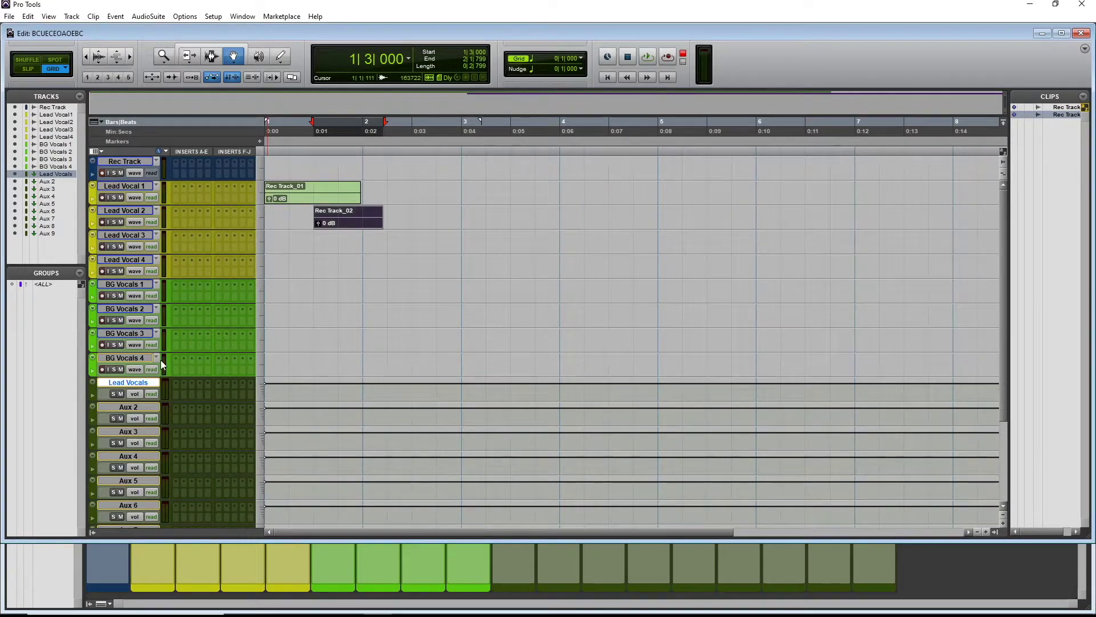
- In the Mix window, select Lead Vocal 1 to Lead Vocal 4 and route all their outputs to the stereo Bus 1-2
key("ctrl+equal")
left_click(286, 534)
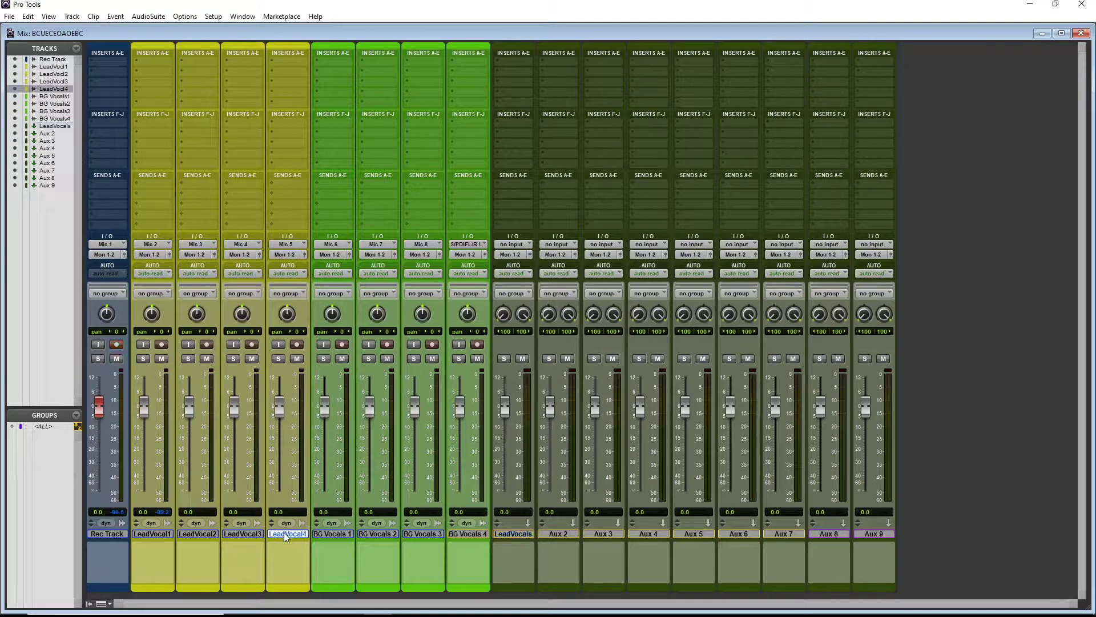
left_click(166, 536, "shift")
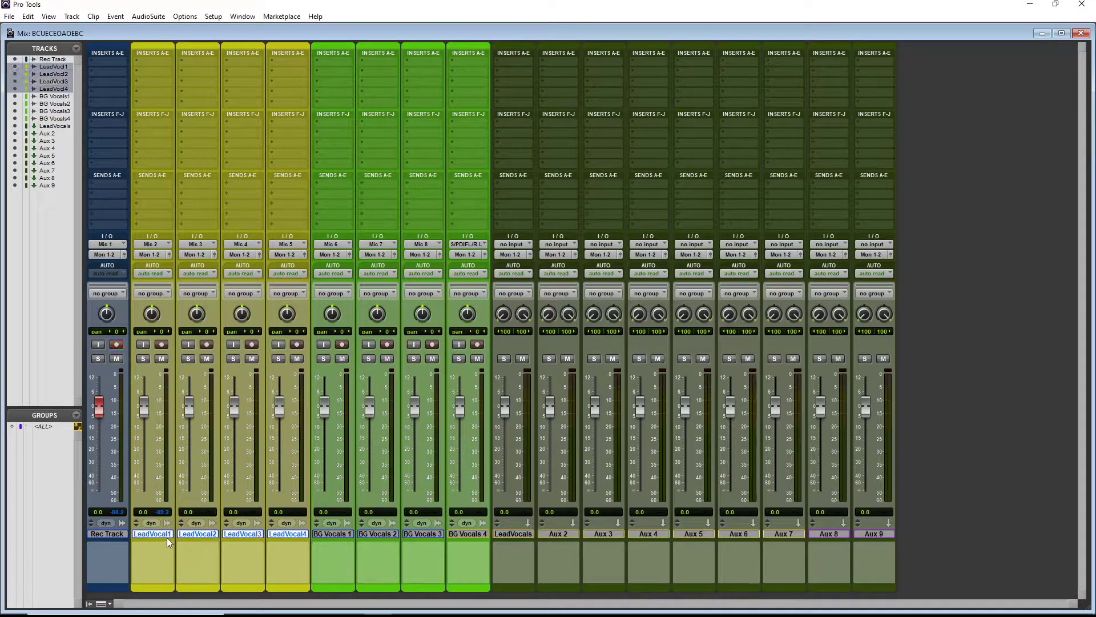
left_click(155, 255)
mouse_move(189, 281)
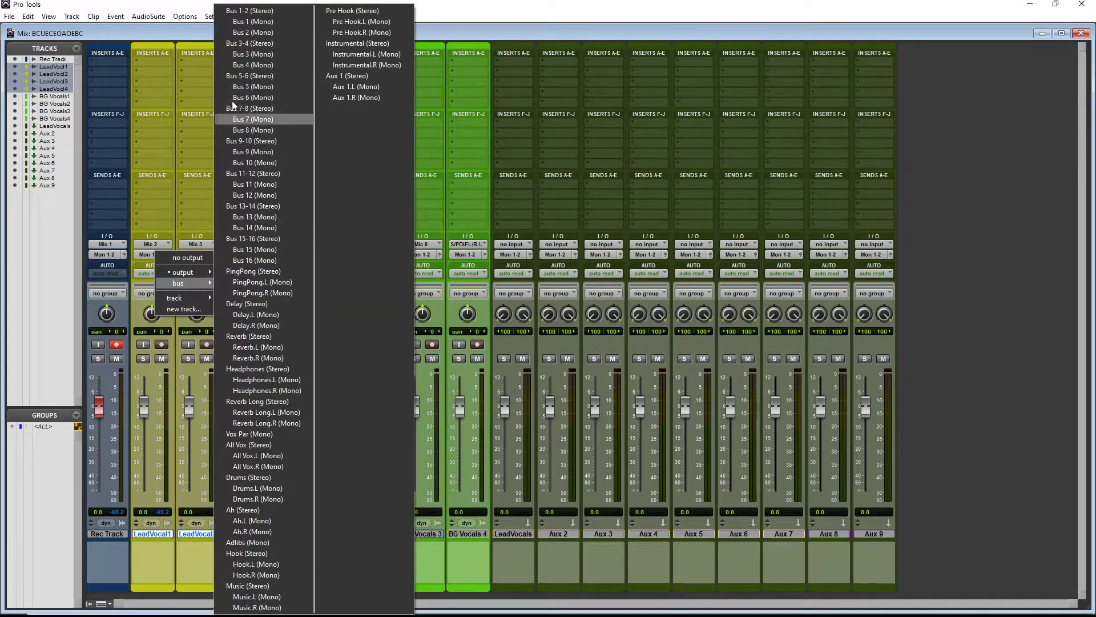
left_click(249, 11, "alt+shift")
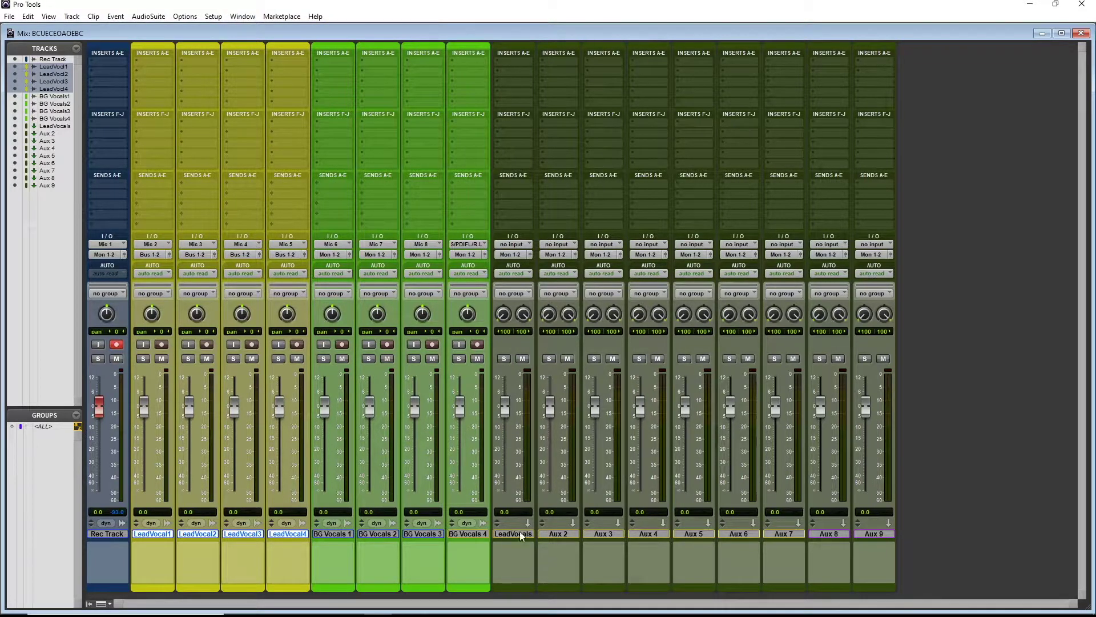
- Set the input of the Lead Vocals aux track to the stereo Bus 1-2
left_click(506, 249)
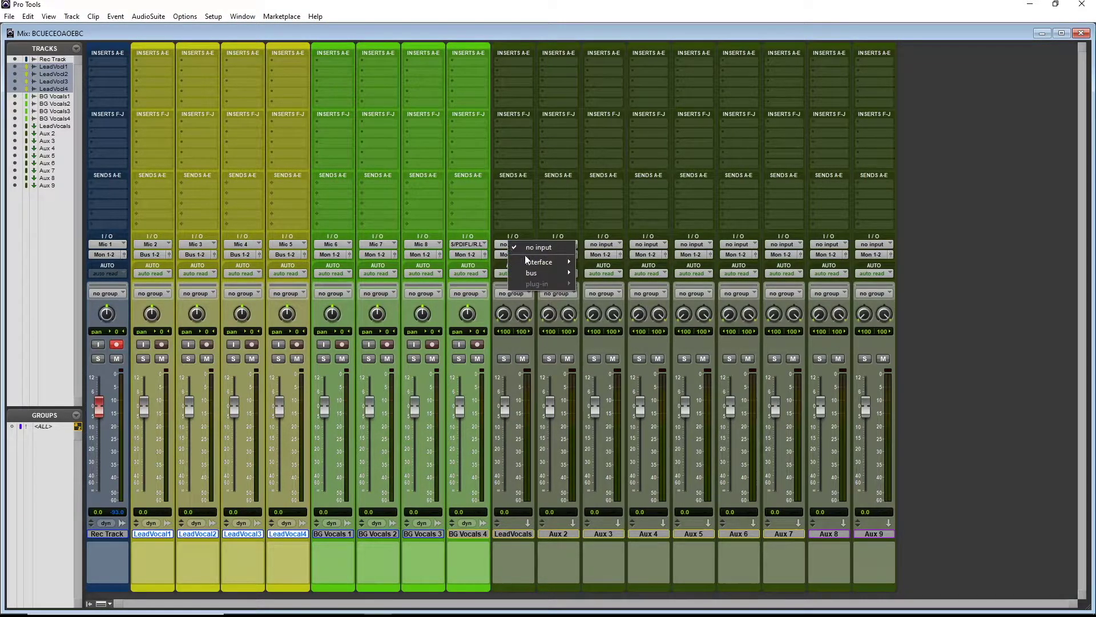
mouse_move(536, 273)
left_click(615, 271)
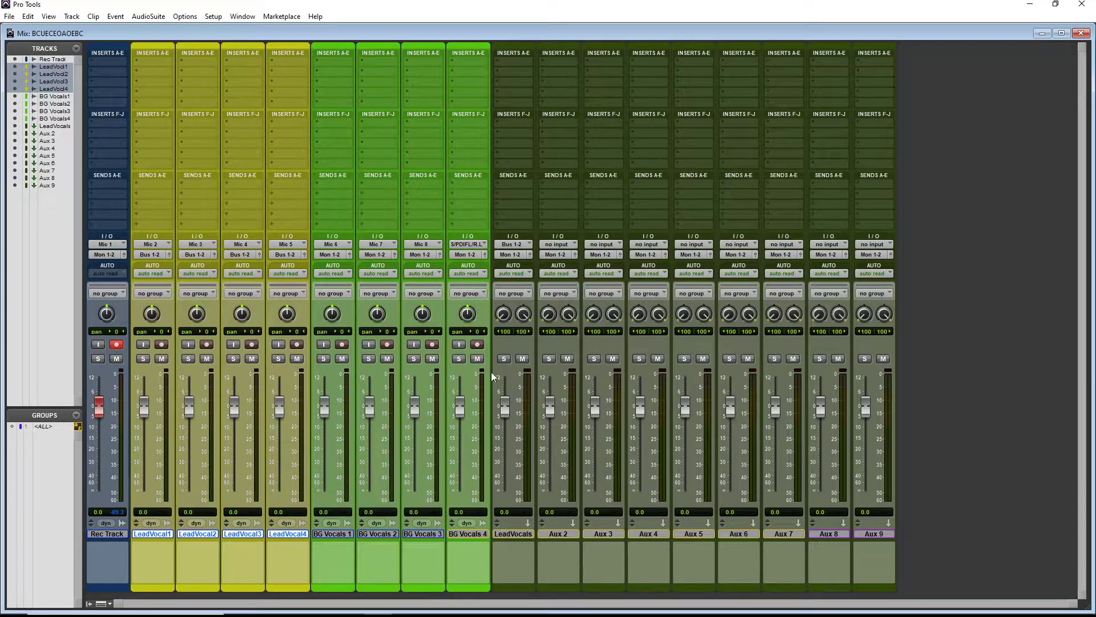
- Insert the stereo multichannel Virtual Mix Rack on the Lead Vocals aux track's first insert slot and close the plug-in window
left_click(515, 59)
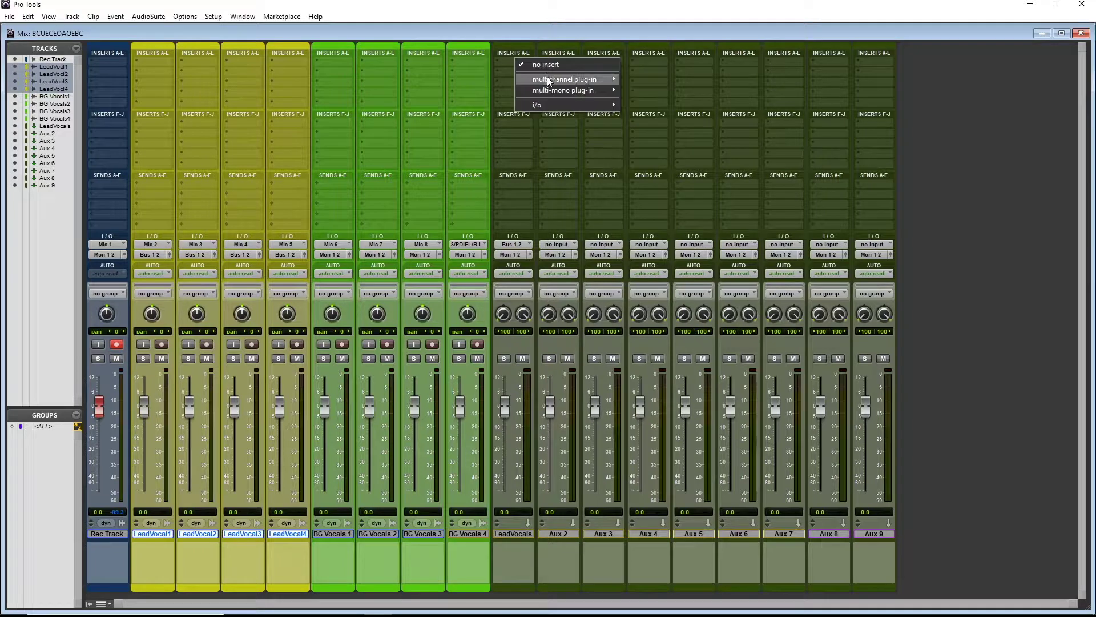
mouse_move(548, 79)
mouse_move(648, 89)
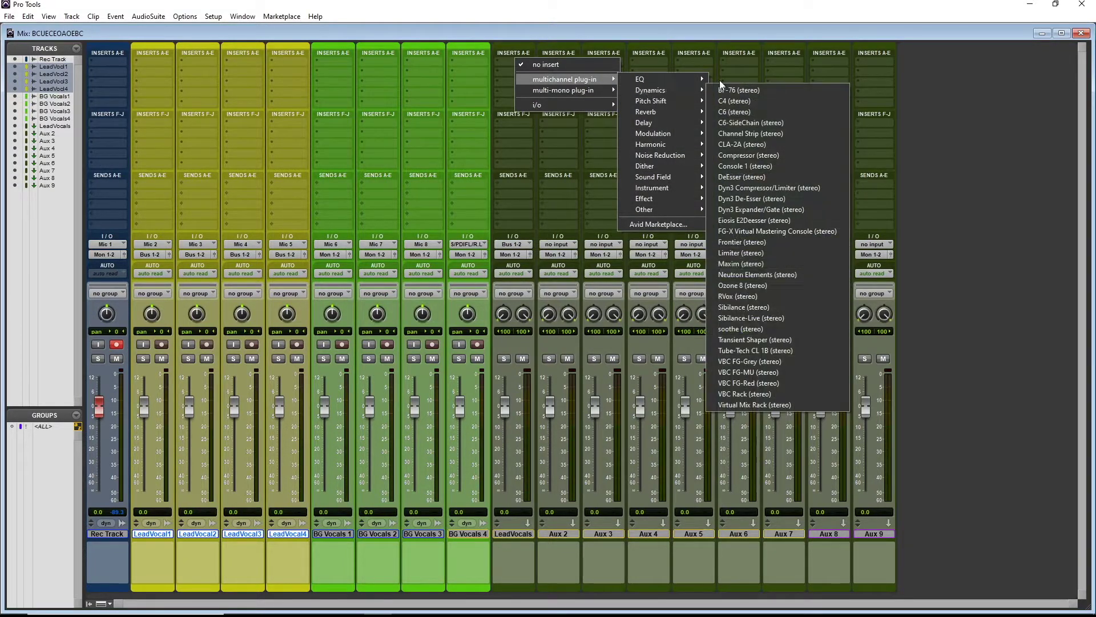
left_click(787, 401)
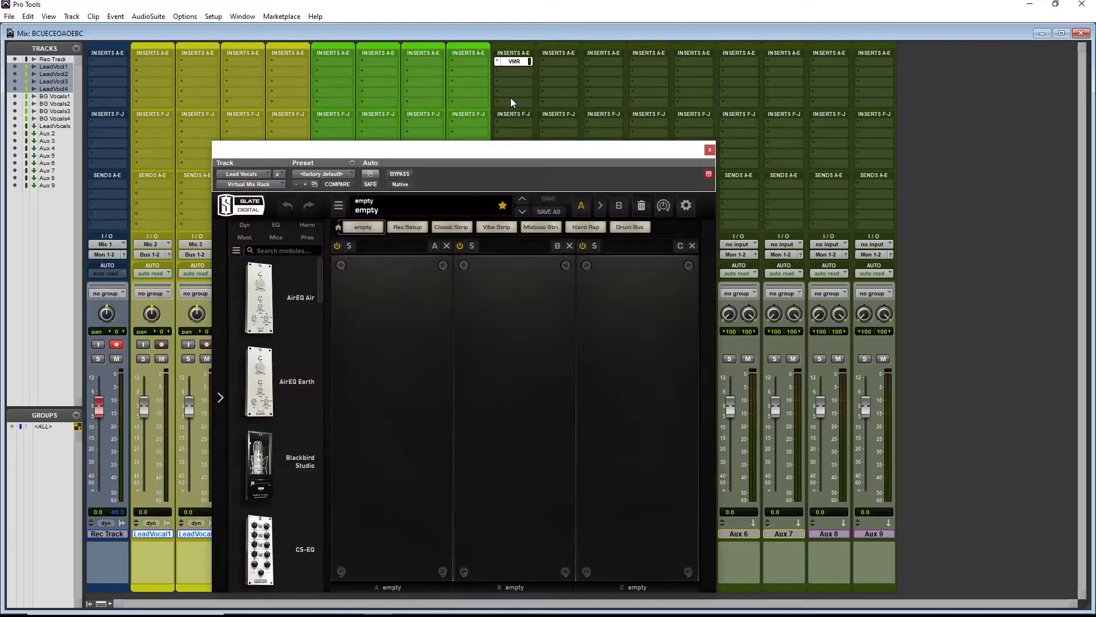
left_click(710, 150)
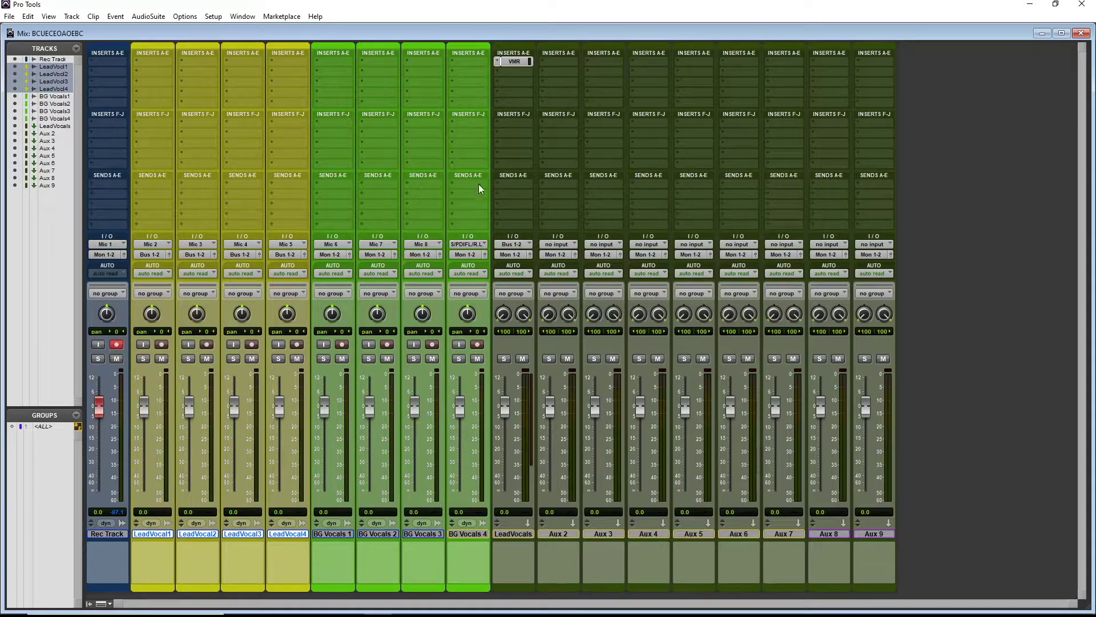
- Rename Bus 1-2 as Lead Vocals from the Lead Vocals aux track's input
right_click(513, 246)
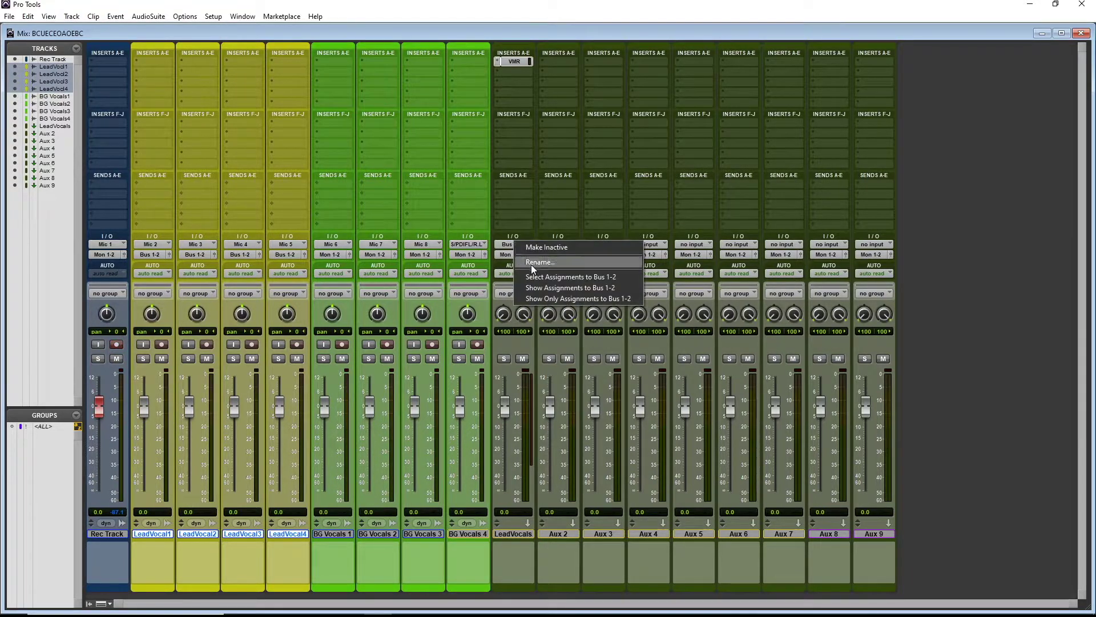
left_click(536, 265)
type("Lea")
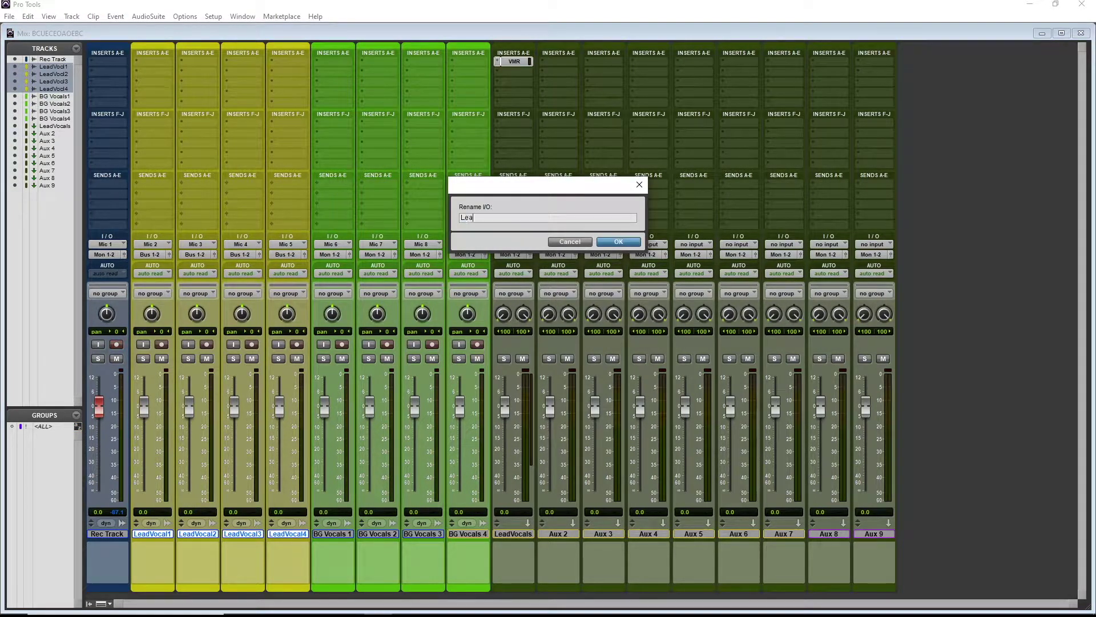
type("d Vocals")
key("Return")
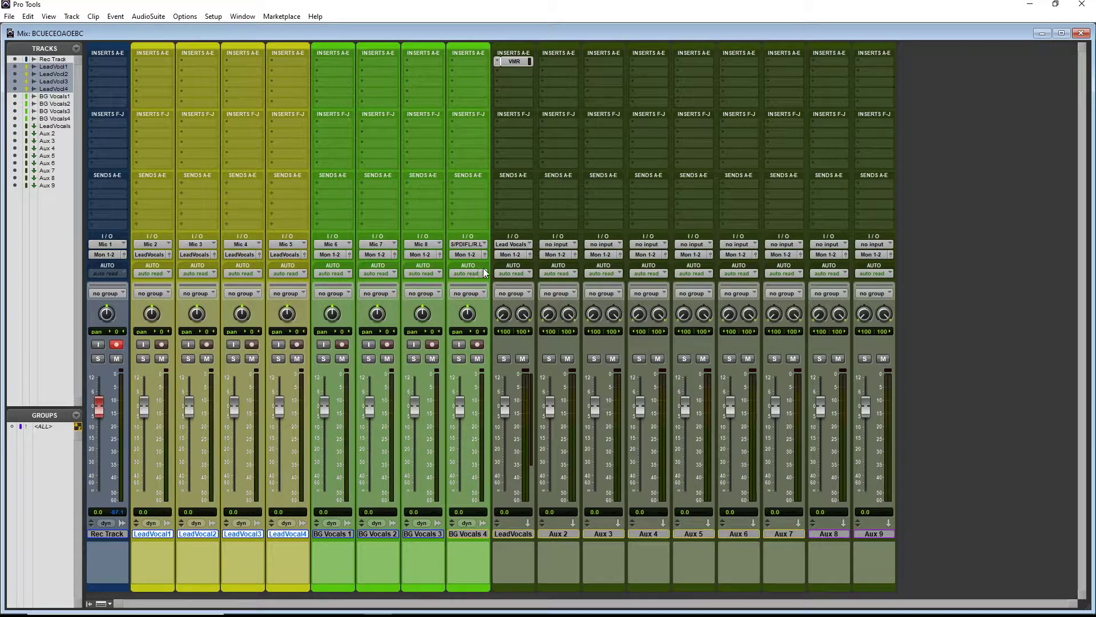
- Rename the track Aux 2 as BG Vocals
double_click(564, 534)
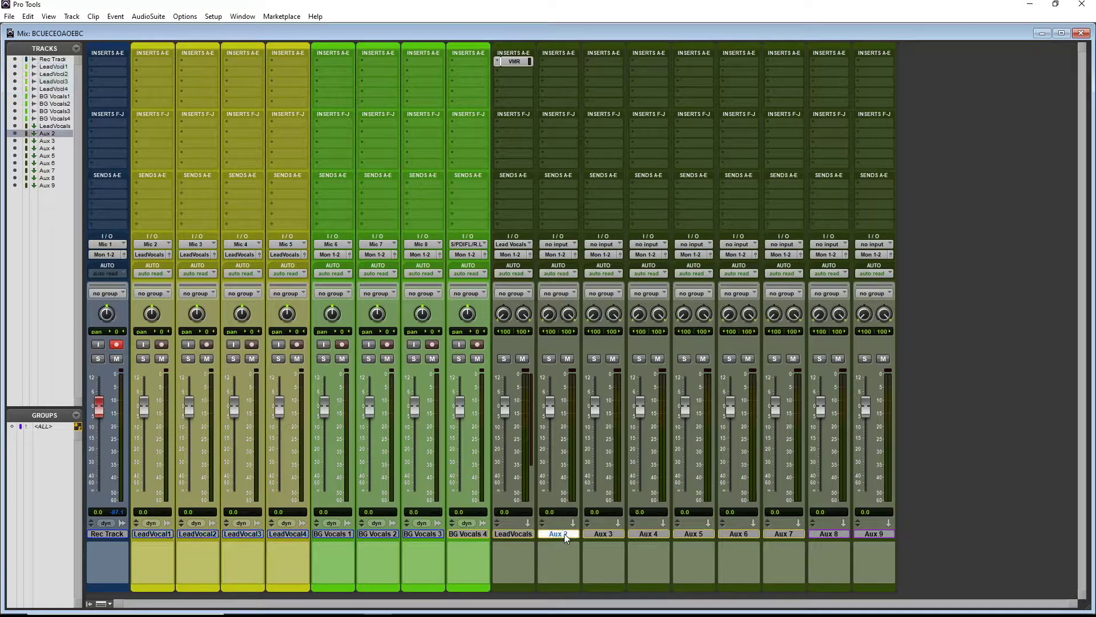
type("BG")
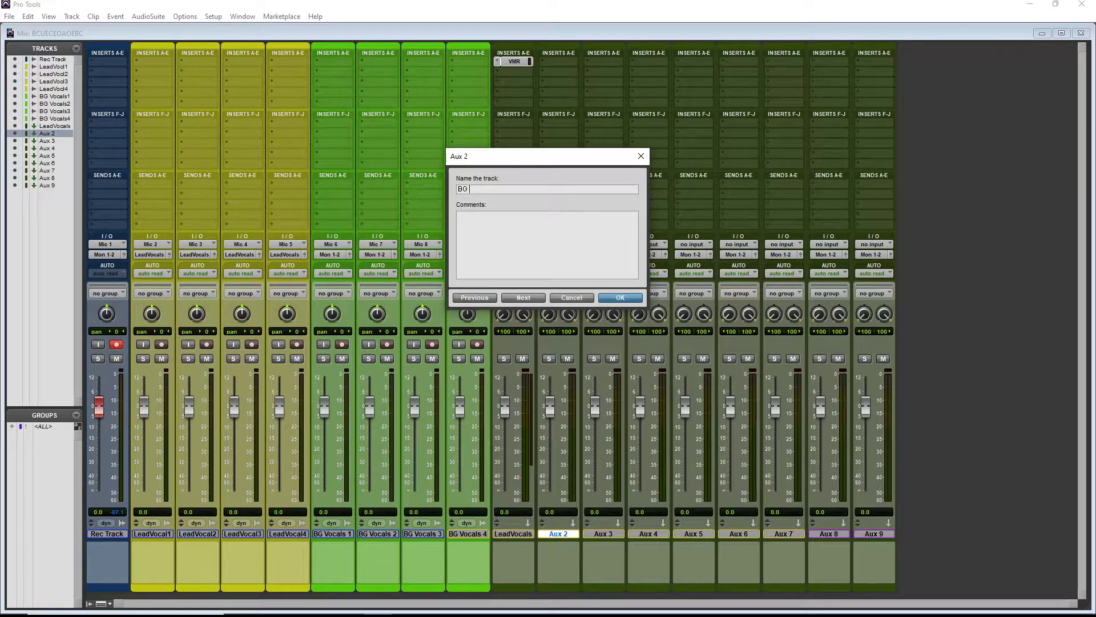
type(" Vocals")
left_click(621, 297)
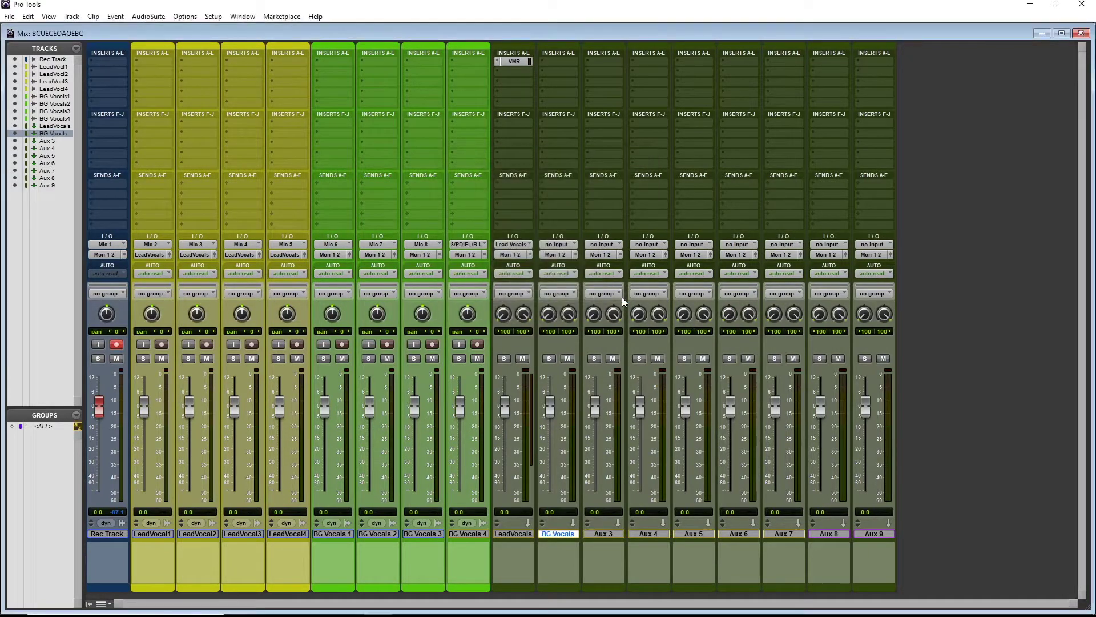
- Set the BG Vocals aux track's input to the stereo Bus 3-4 and rename that bus as BG Vocals
left_click(554, 244)
mouse_move(578, 271)
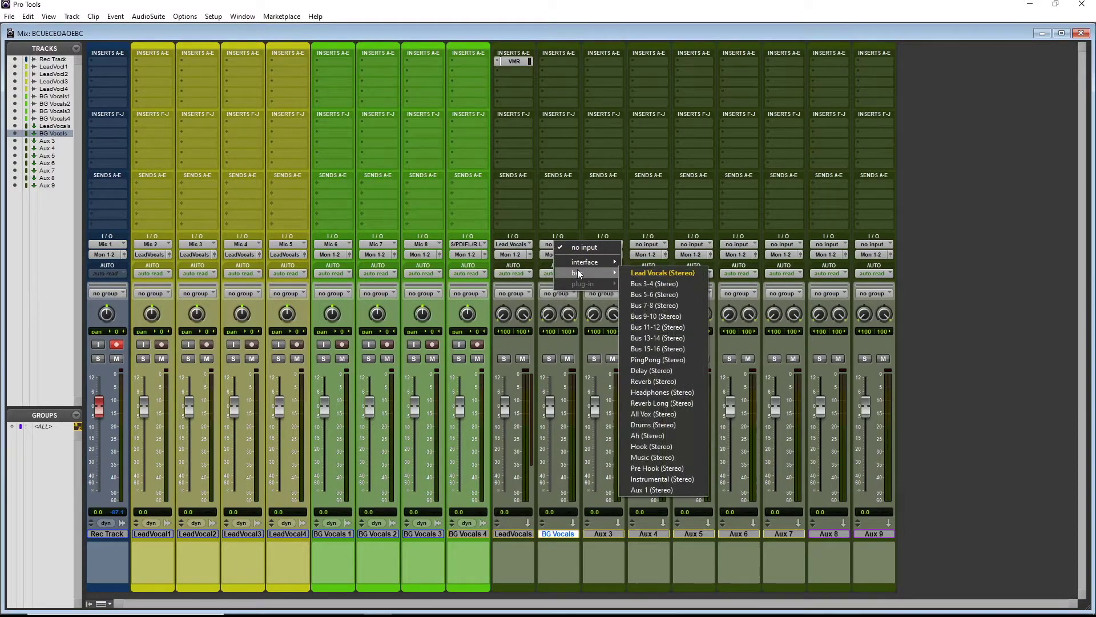
left_click(642, 283)
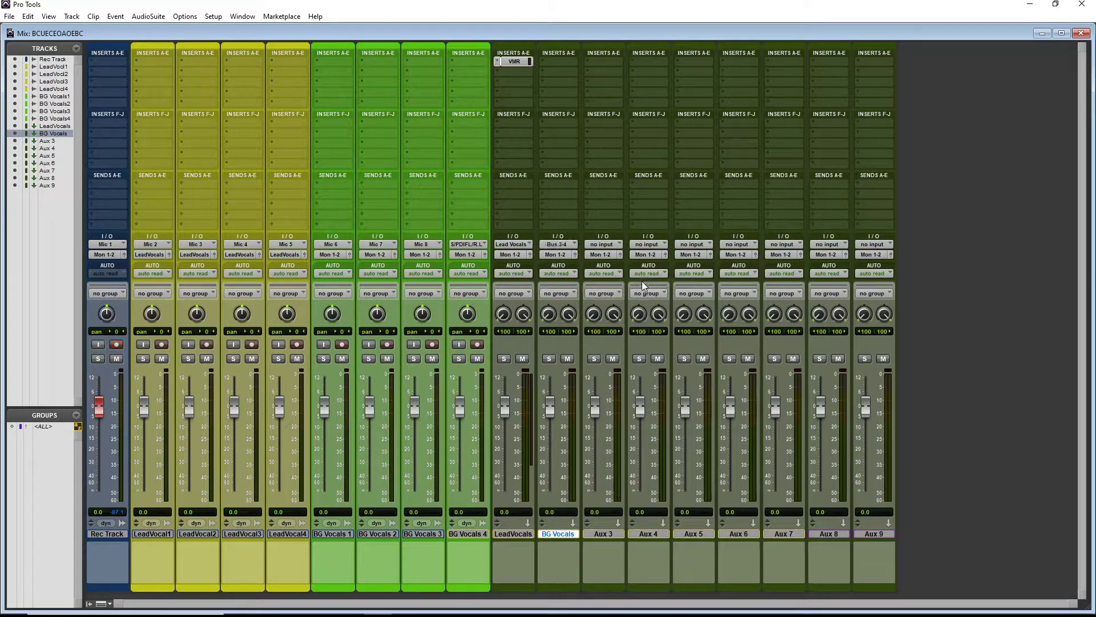
right_click(560, 242)
left_click(578, 265)
type("BG")
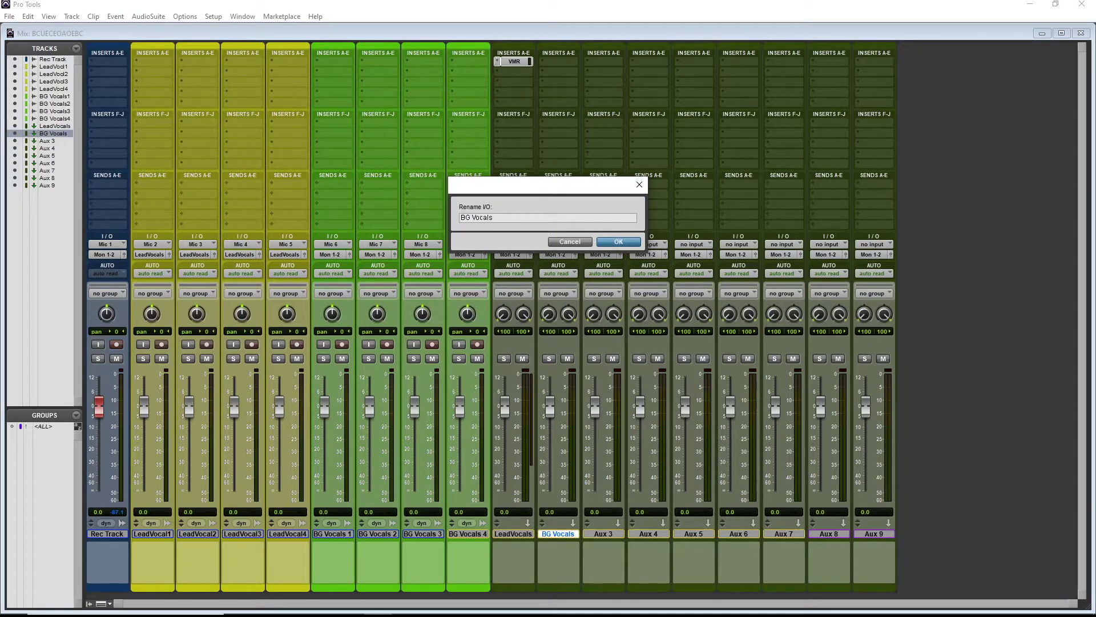
type(" Vocals")
key("Return")
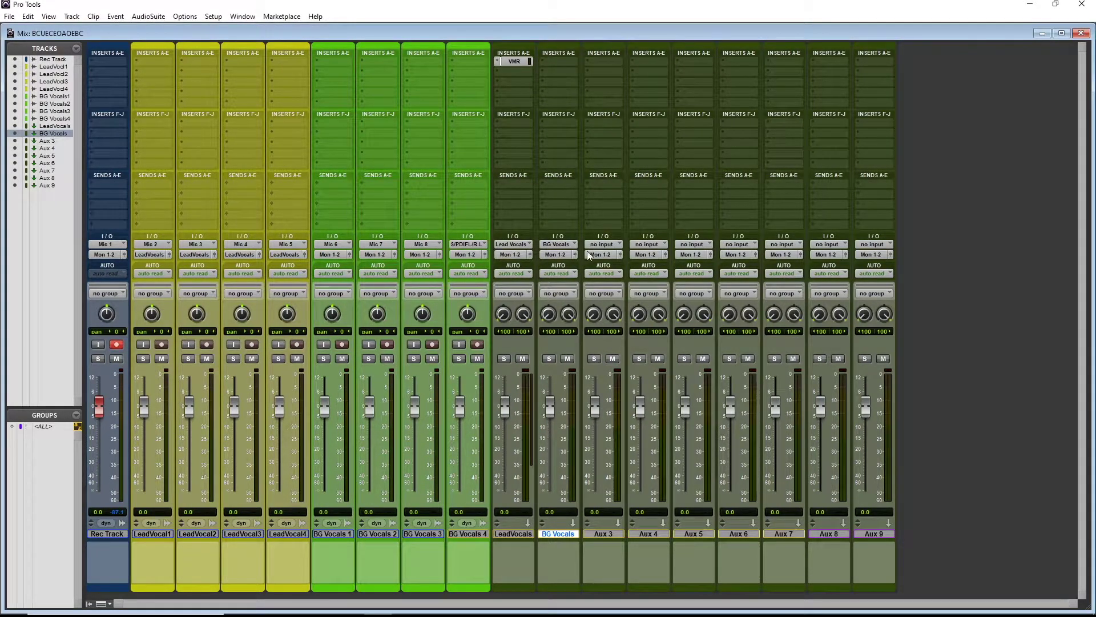
- Rename the track Aux 3 as All Vocals
double_click(611, 533)
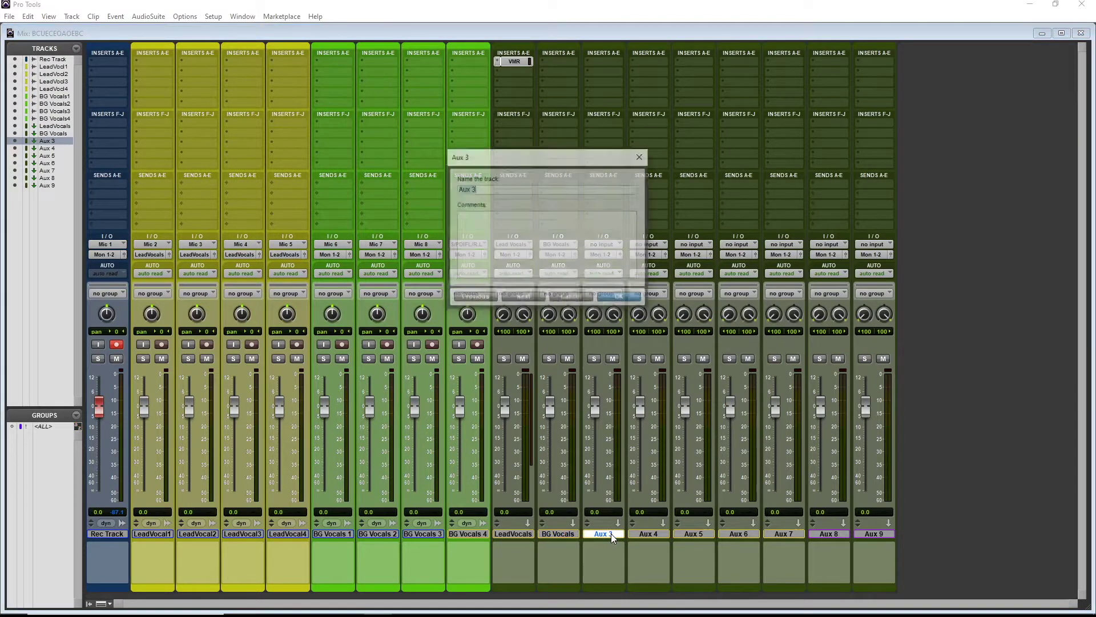
type("All ")
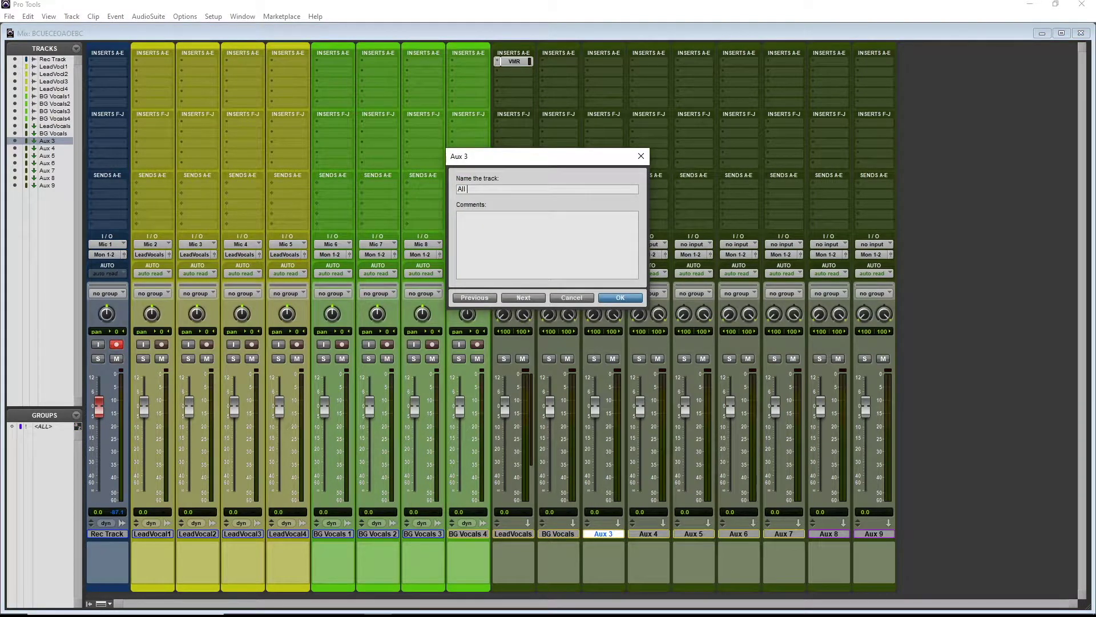
type("Vocals")
left_click(620, 298)
- Route the outputs of the Lead Vocals and BG Vocals aux tracks to the stereo Bus 5-6
left_click(565, 534)
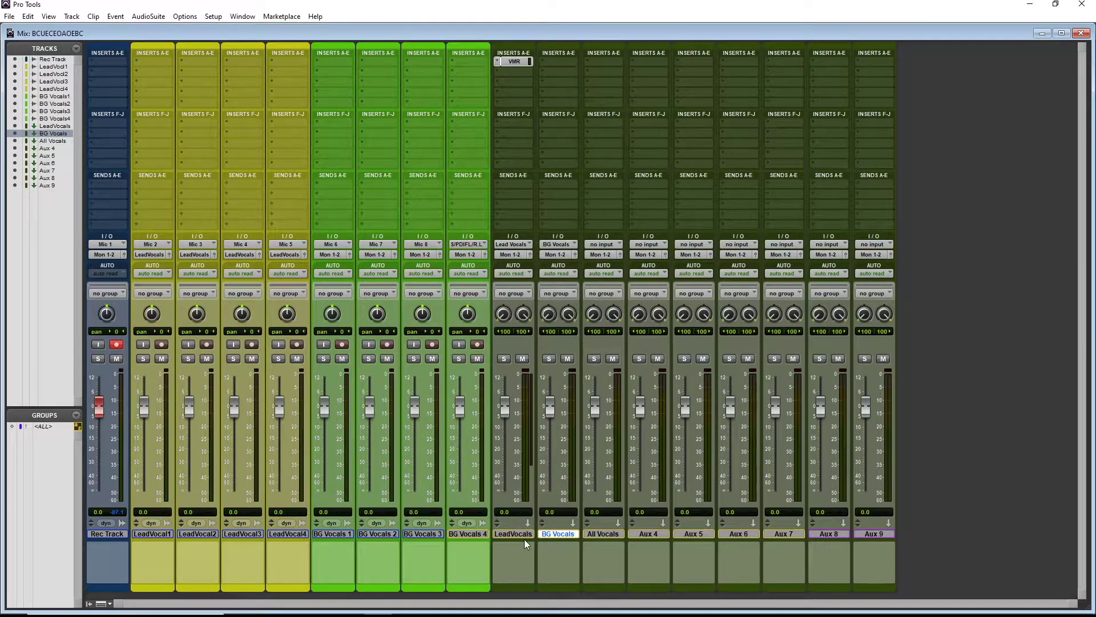
left_click(523, 535, "shift")
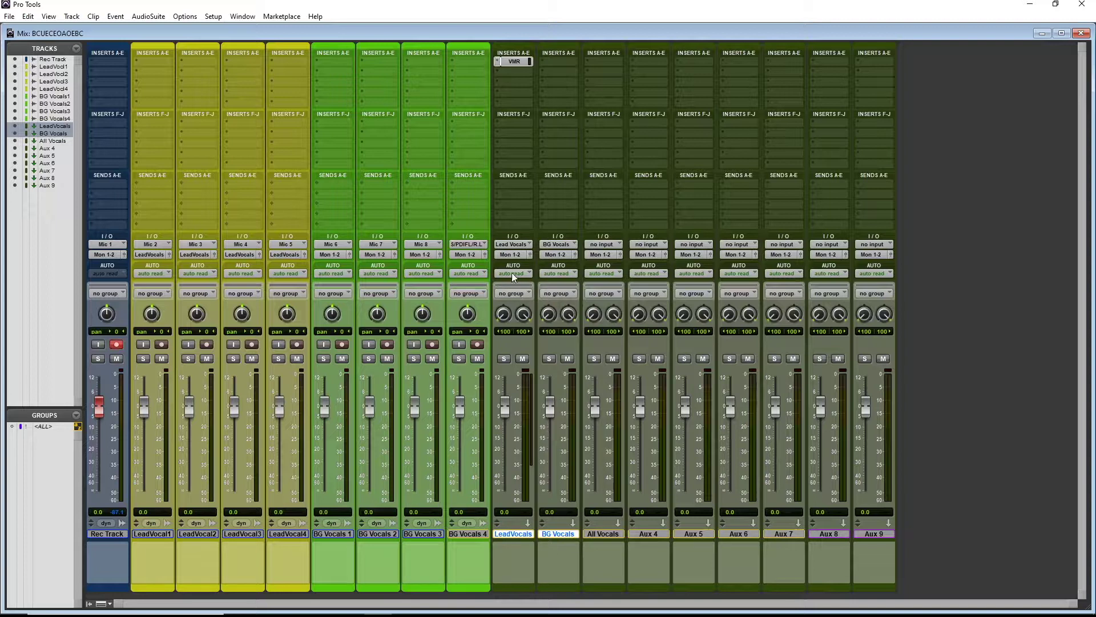
left_click(510, 255)
mouse_move(575, 273)
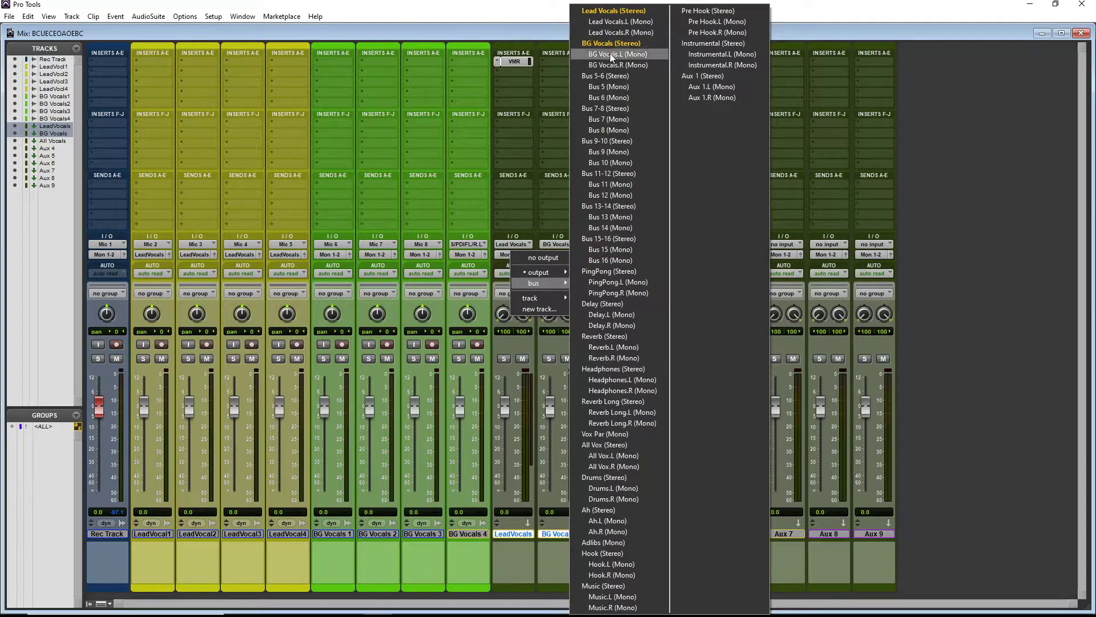
left_click(612, 78)
- Set the All Vocals aux track's input to the stereo Bus 5-6 and rename that bus as All Vocals
left_click(607, 244)
mouse_move(626, 270)
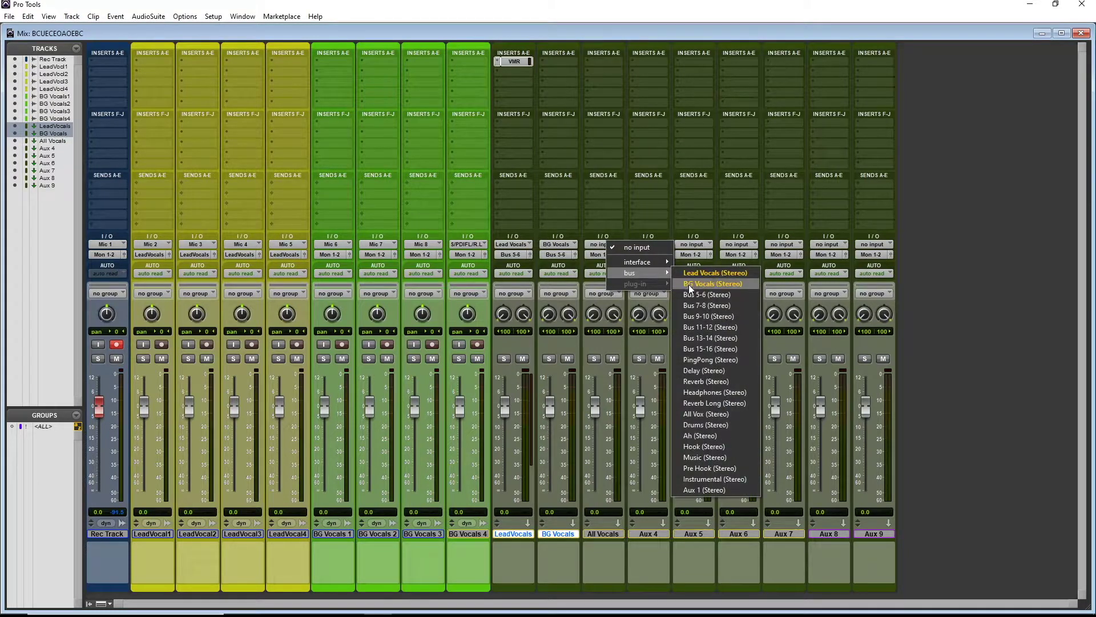
left_click(693, 294)
right_click(599, 246)
left_click(620, 261)
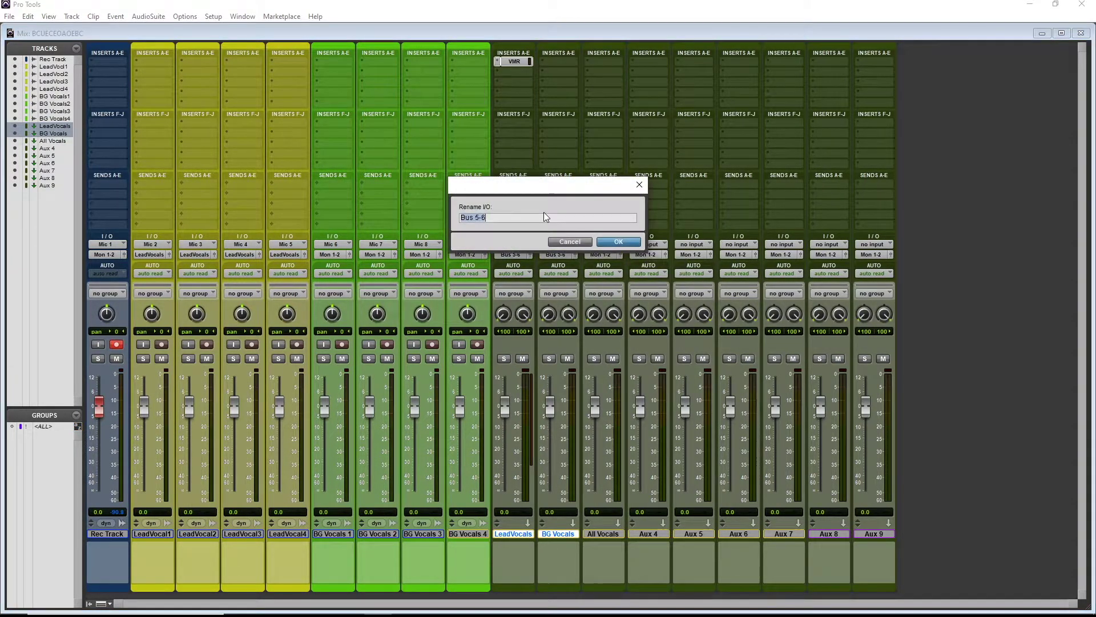
type("All Vocals")
key("Return")
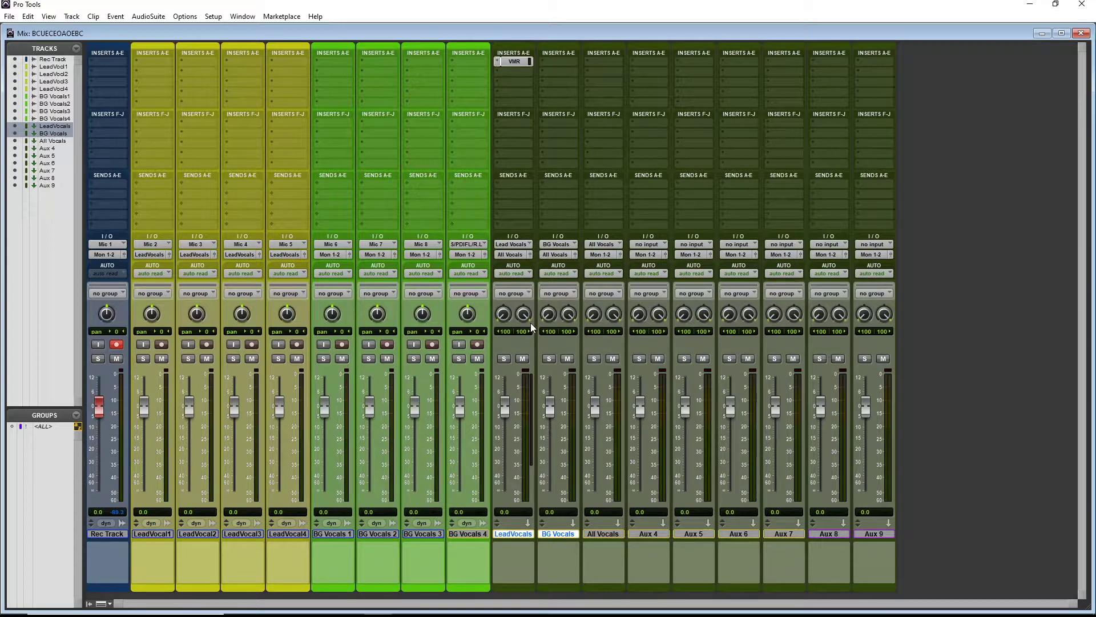
- Try lowering the All Vocals aux track's fader to about -13.4 dB and reset it to 0.0 dB
left_click_drag(595, 406, 595, 435)
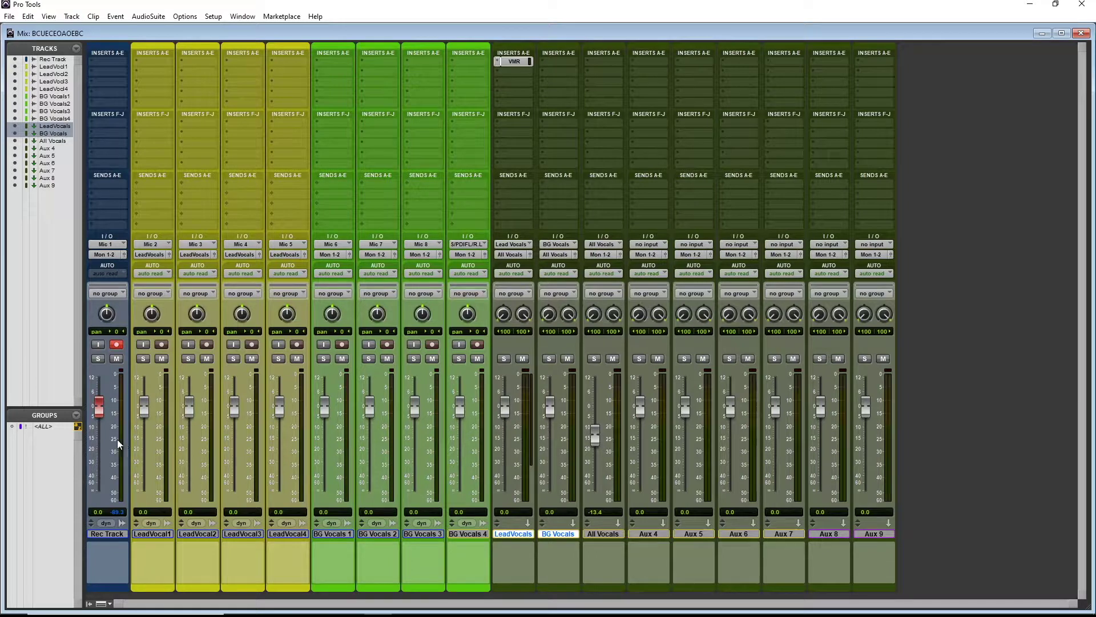
left_click(597, 437, "alt")
mouse_move(595, 434)
left_mouse_down()
mouse_move(600, 410)
mouse_move(597, 423)
left_mouse_up()
left_click(598, 427, "alt")
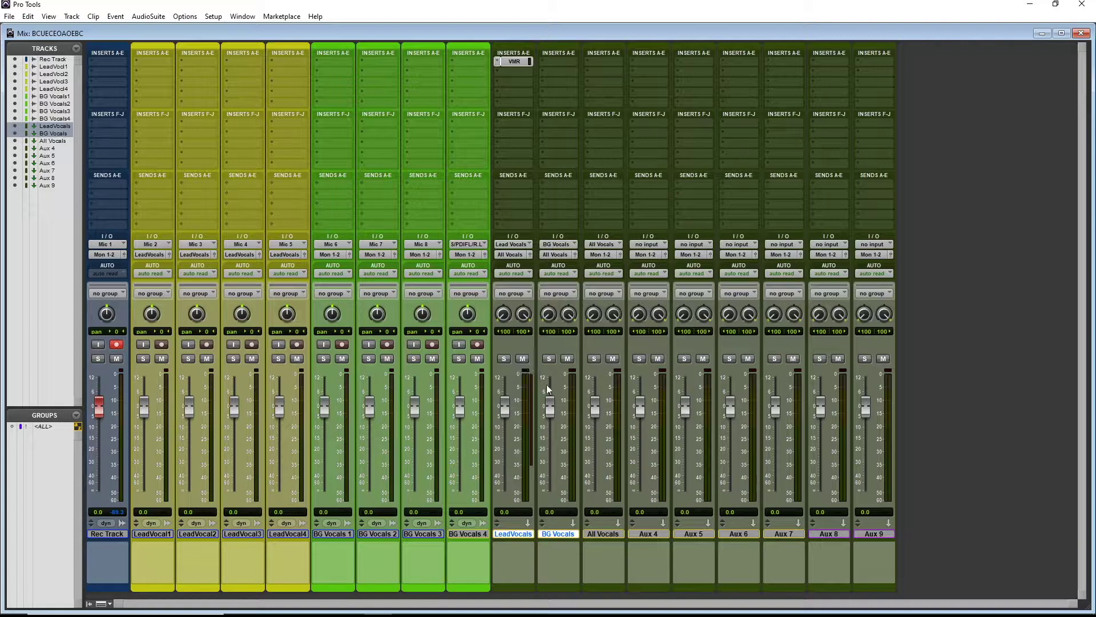
- Colour the Lead Vocals, BG Vocals and All Vocals aux tracks bright red
left_click(594, 534, "shift")
double_click(606, 584)
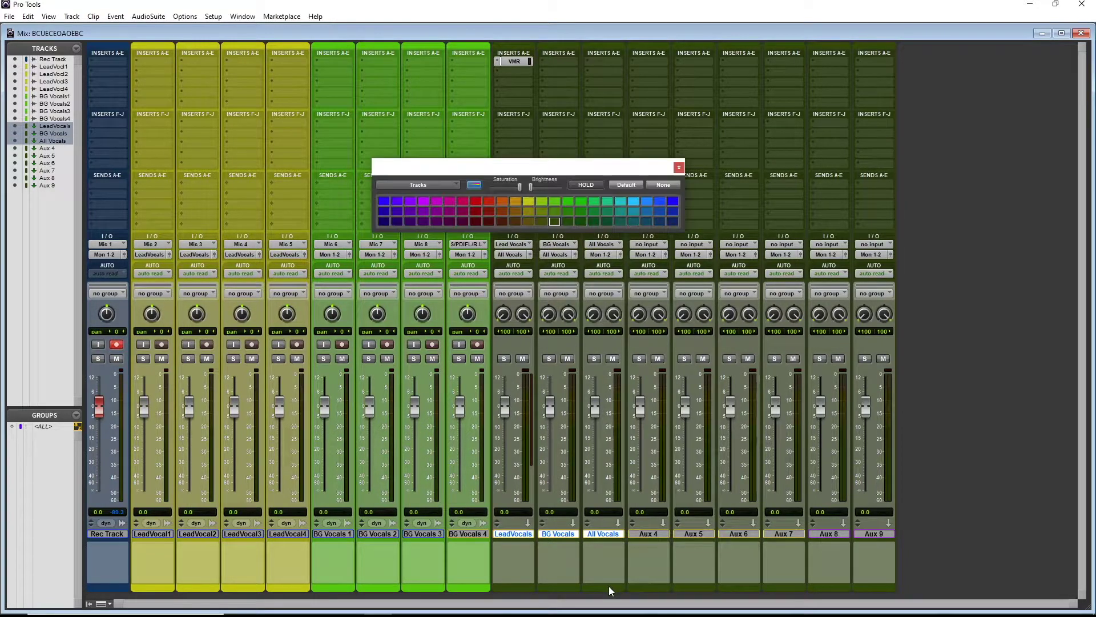
left_click(477, 201)
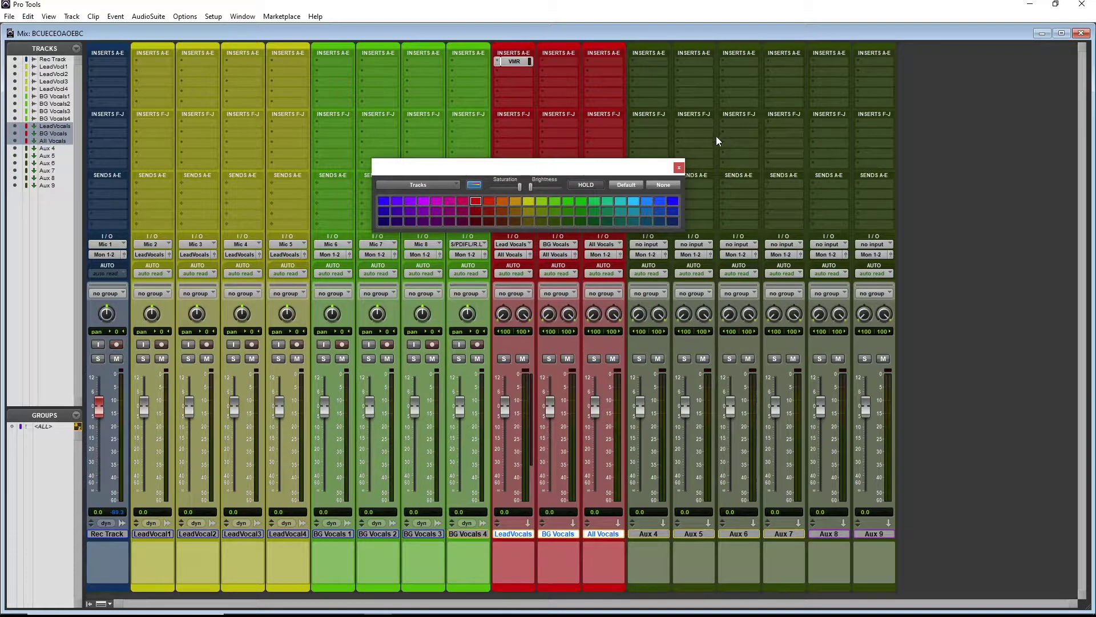
left_click(679, 168)
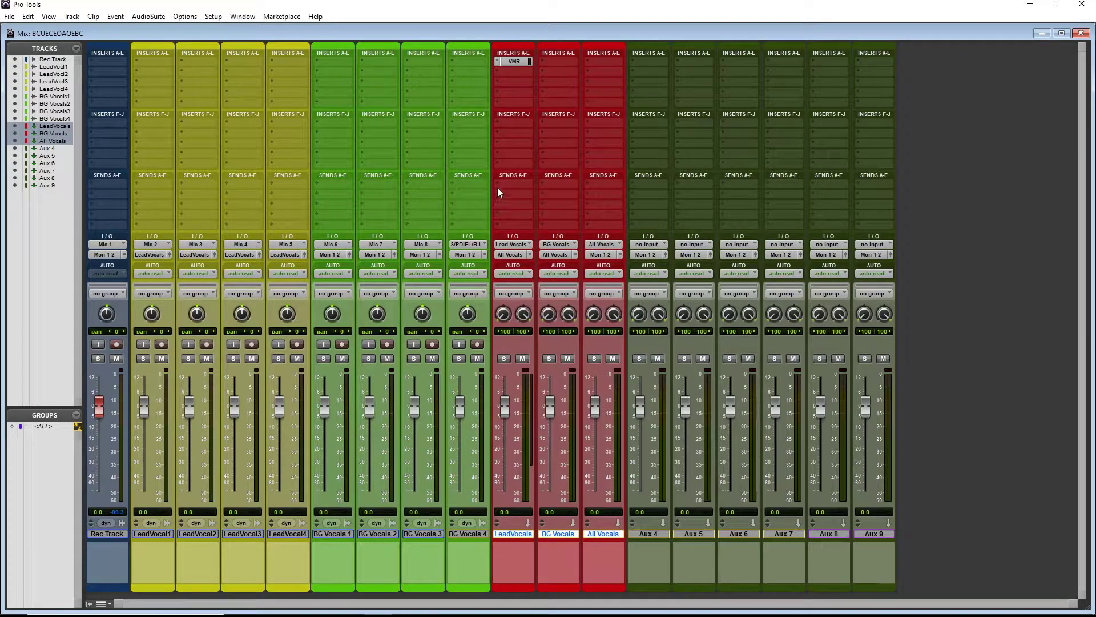
- Load the Rec Setup preset in the Virtual Mix Rack on the Lead Vocals aux track and close the plug-in
left_click(516, 62)
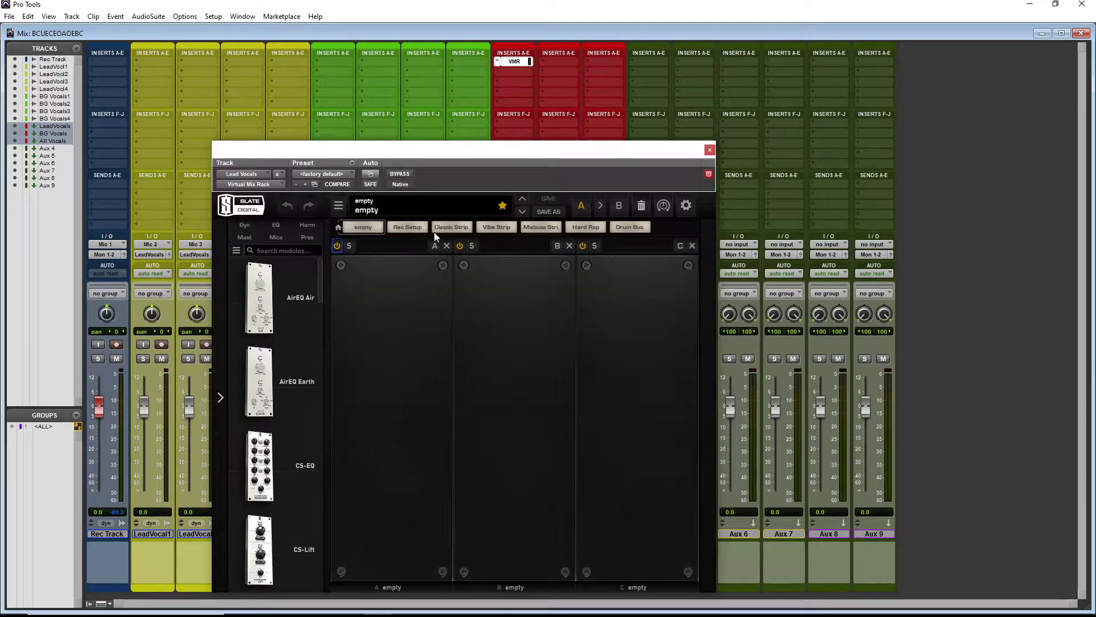
left_click(410, 227)
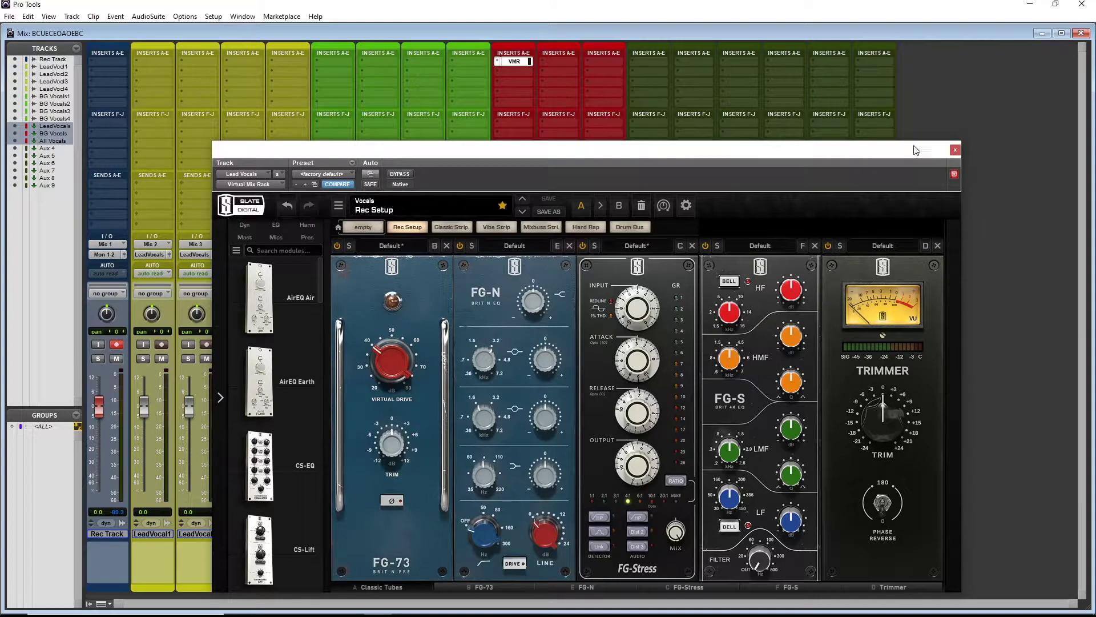
left_click(955, 151)
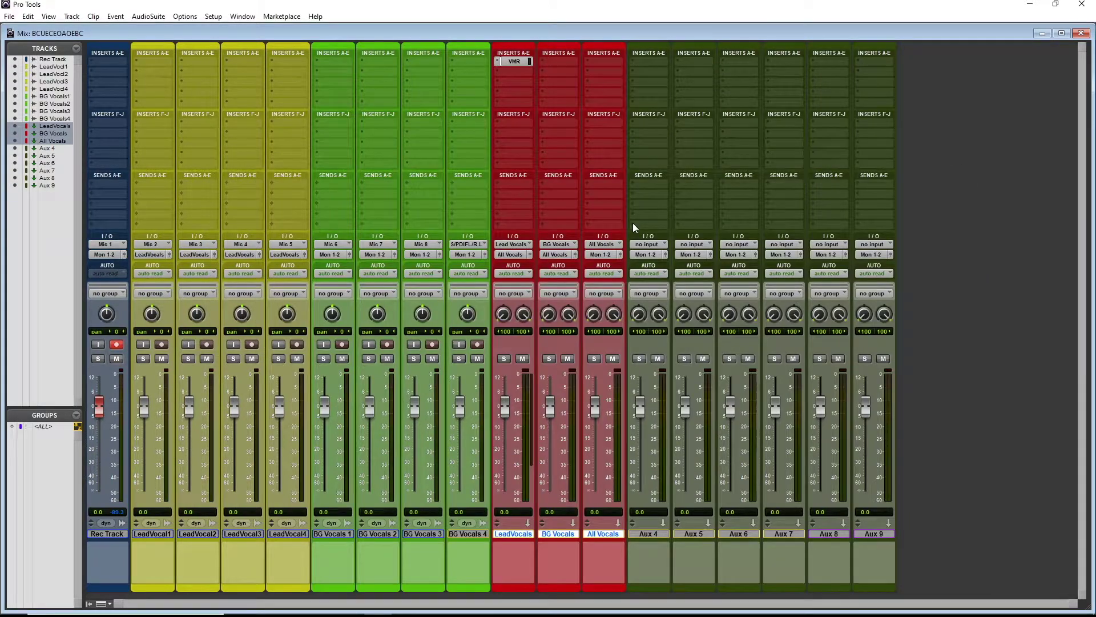
- Insert a stereo FabFilter Pro-Q 2 on the BG Vocals aux track and load its Doubles preset
left_click(554, 60)
mouse_move(588, 81)
mouse_move(687, 80)
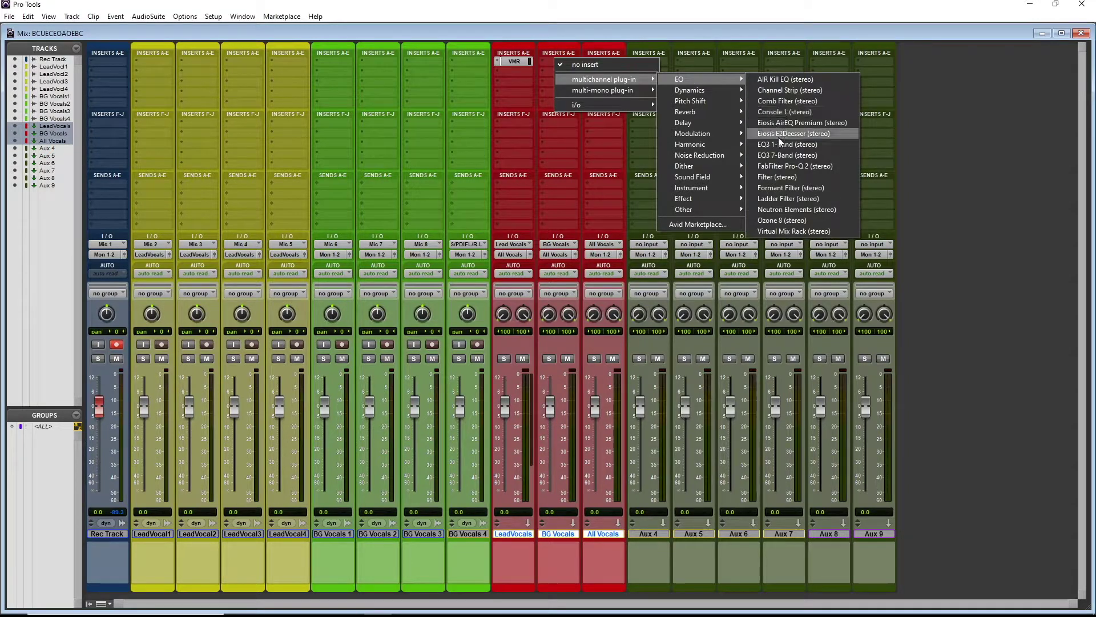
left_click(793, 169)
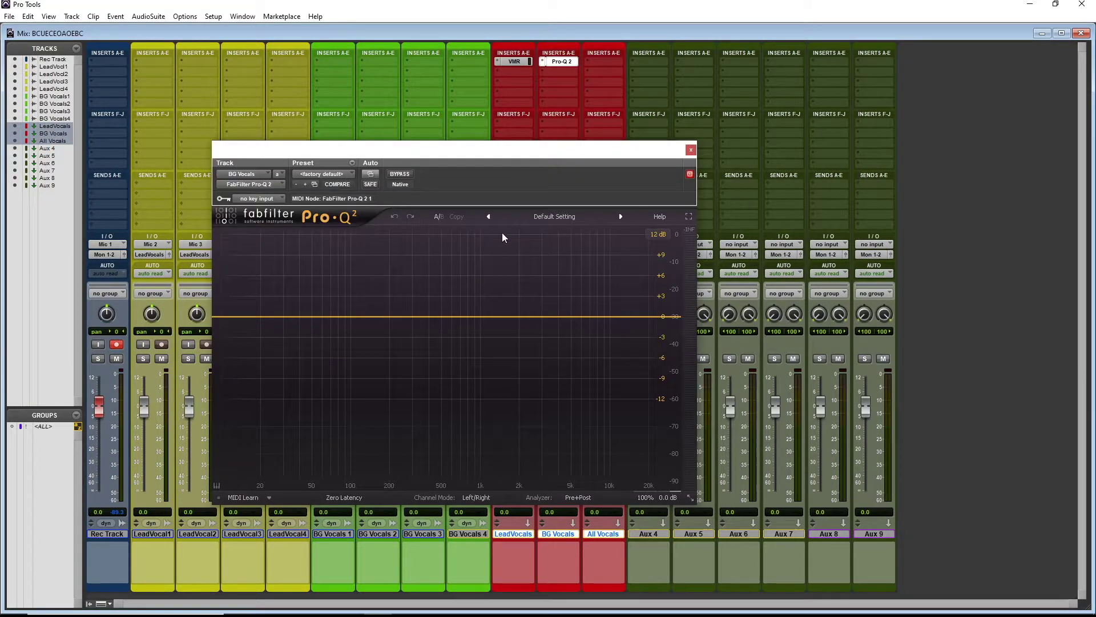
left_click(555, 217)
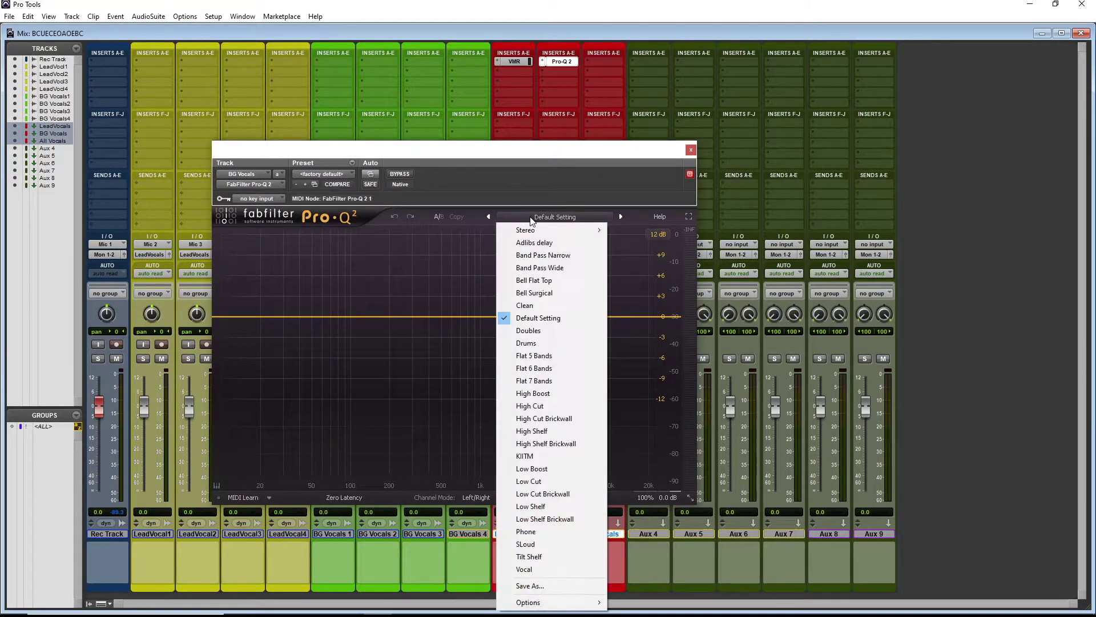
left_click(543, 330)
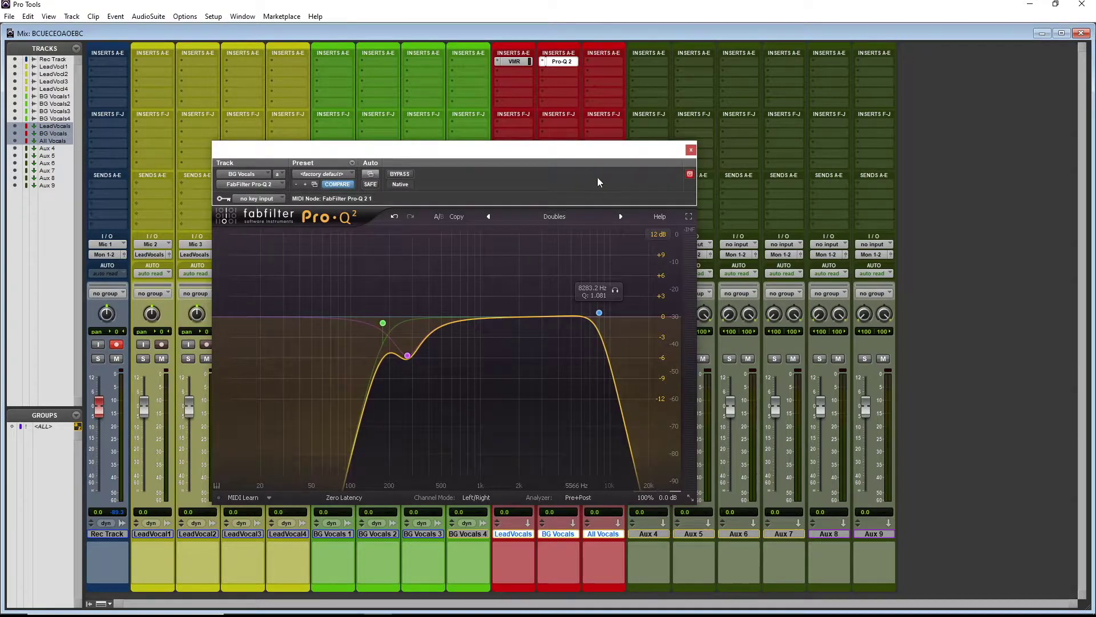
left_click(690, 151)
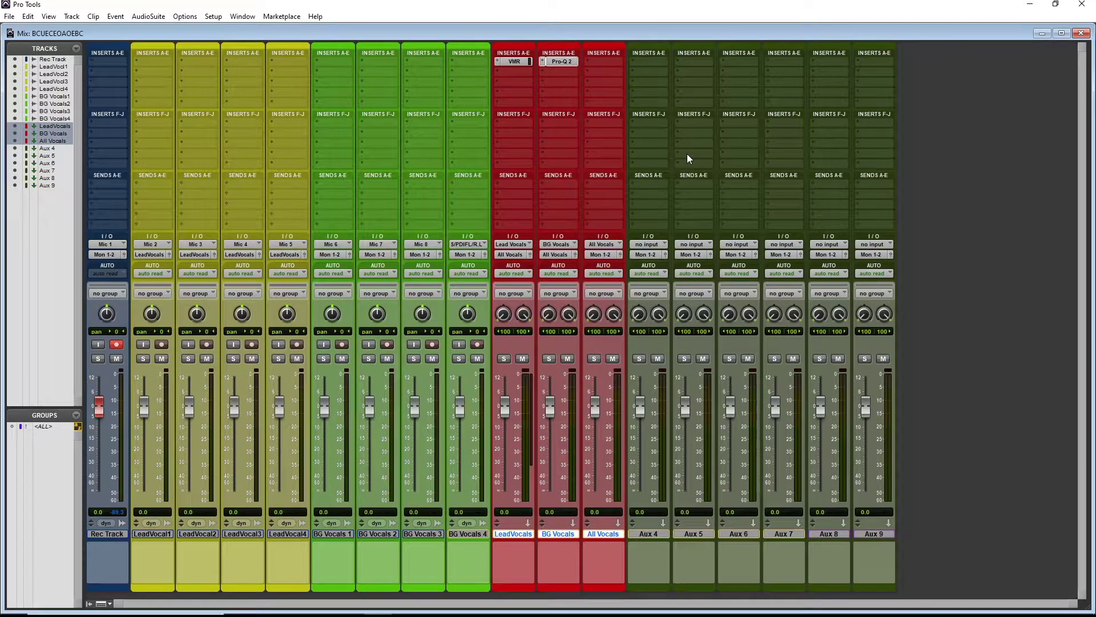
- Insert the stereo Virtual Tape Machines plug-in on the All Vocals aux track with its default settings
left_click(609, 62)
mouse_move(685, 79)
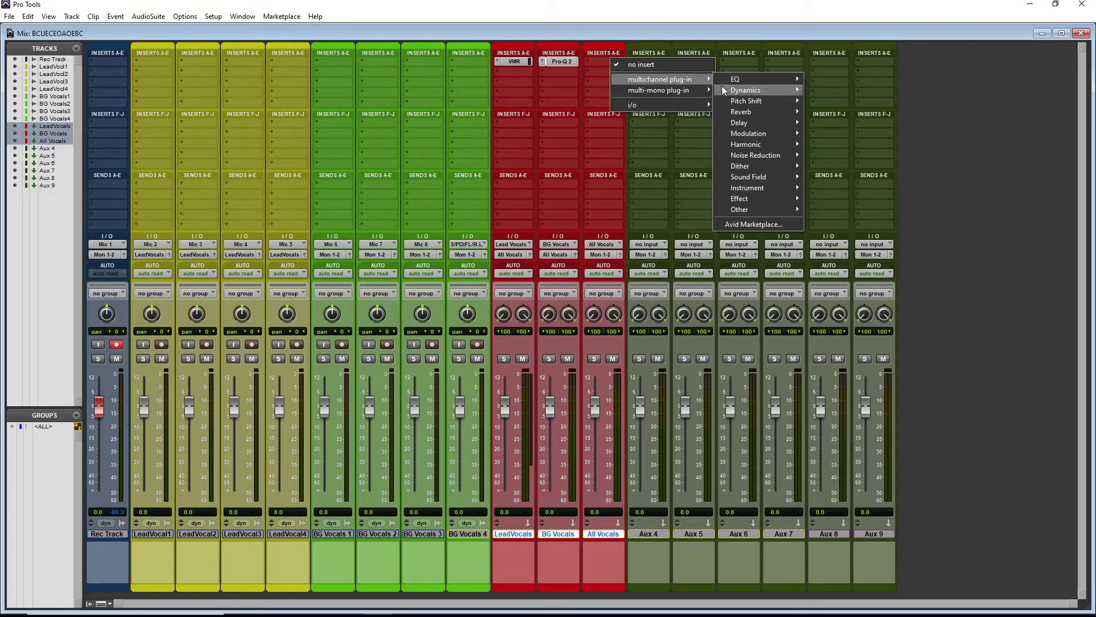
mouse_move(776, 144)
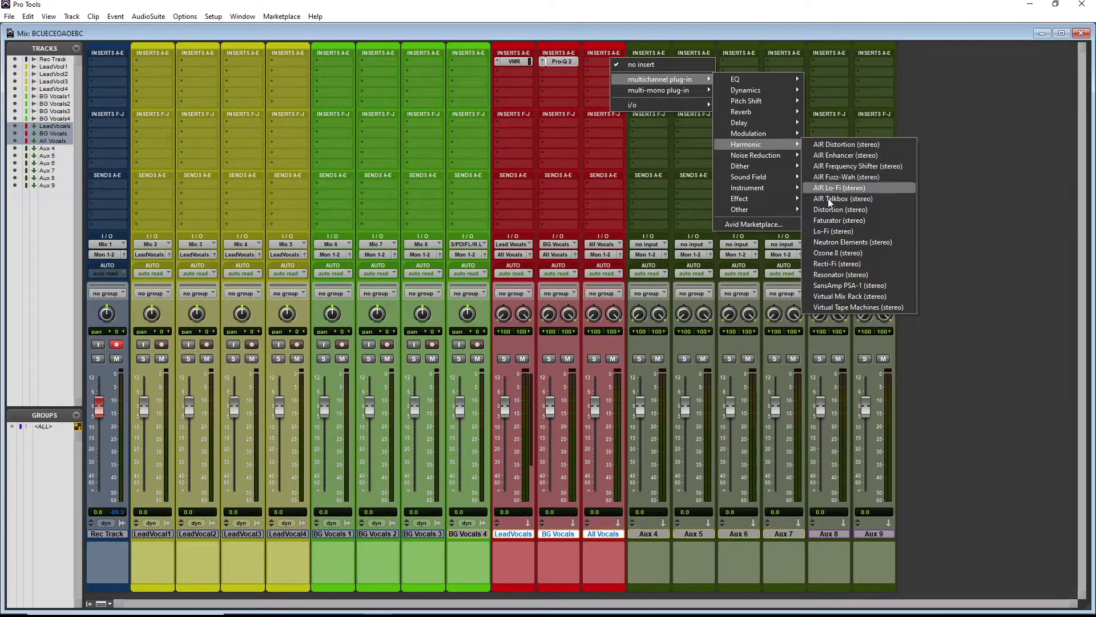
left_click(852, 304)
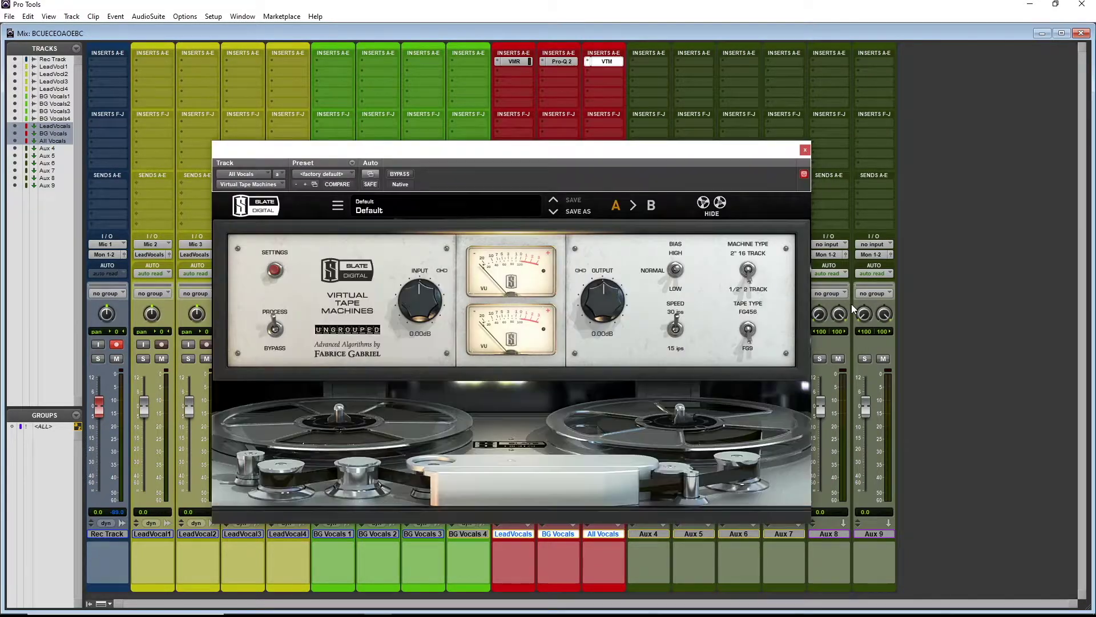
left_click(805, 152)
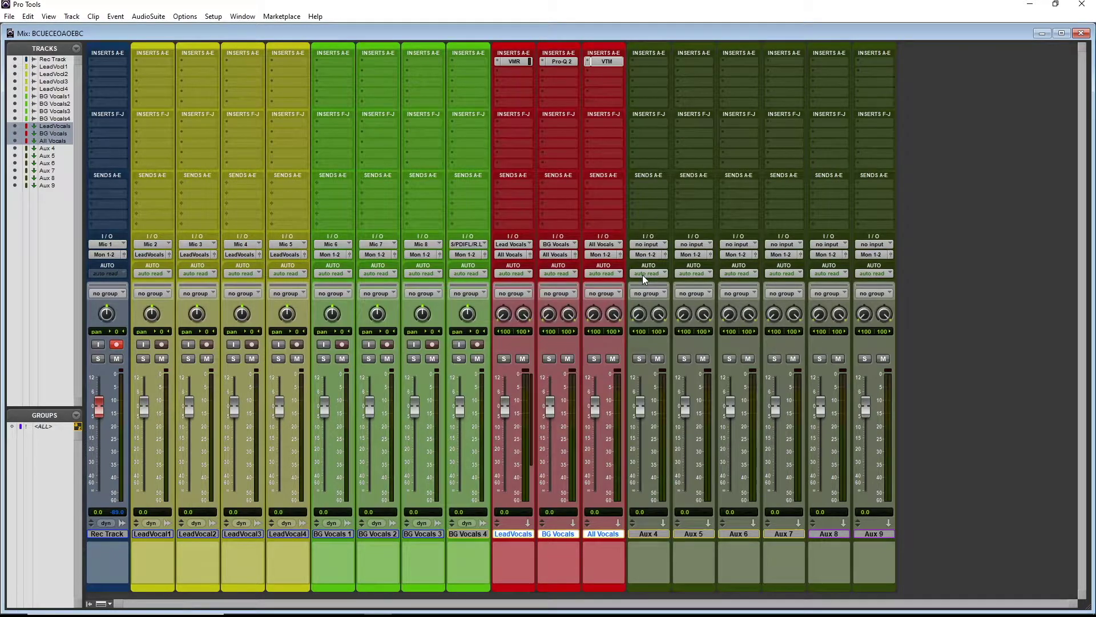
- Select the tracks Aux 4 to Aux 8 and rename Aux 4 as Verb 1 and Aux 5 as Verb 2
left_click(643, 532)
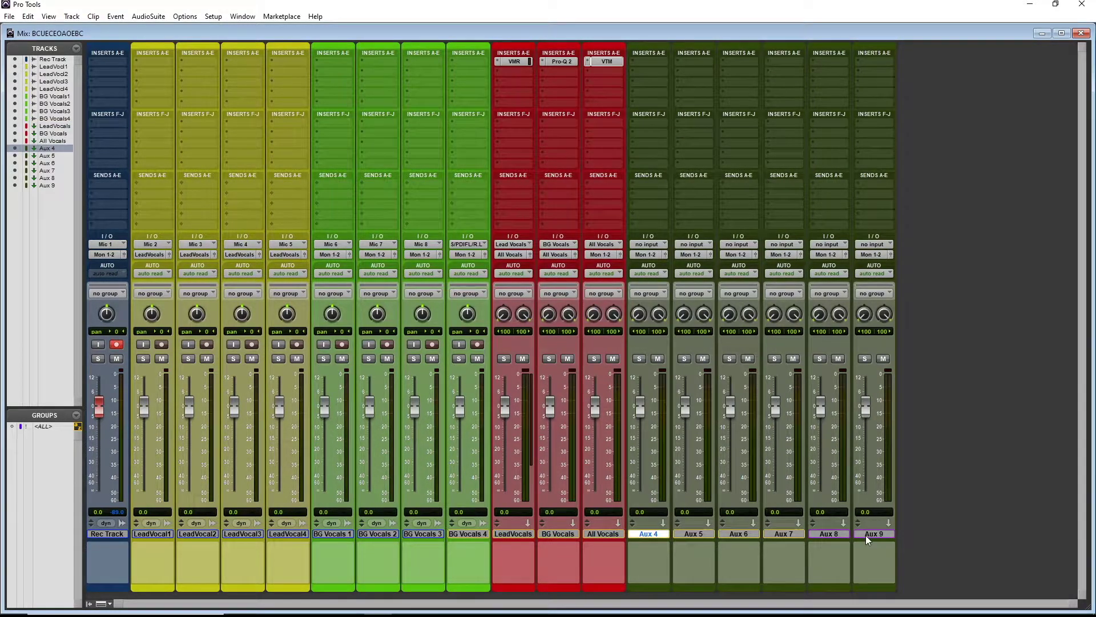
left_click(845, 534, "shift")
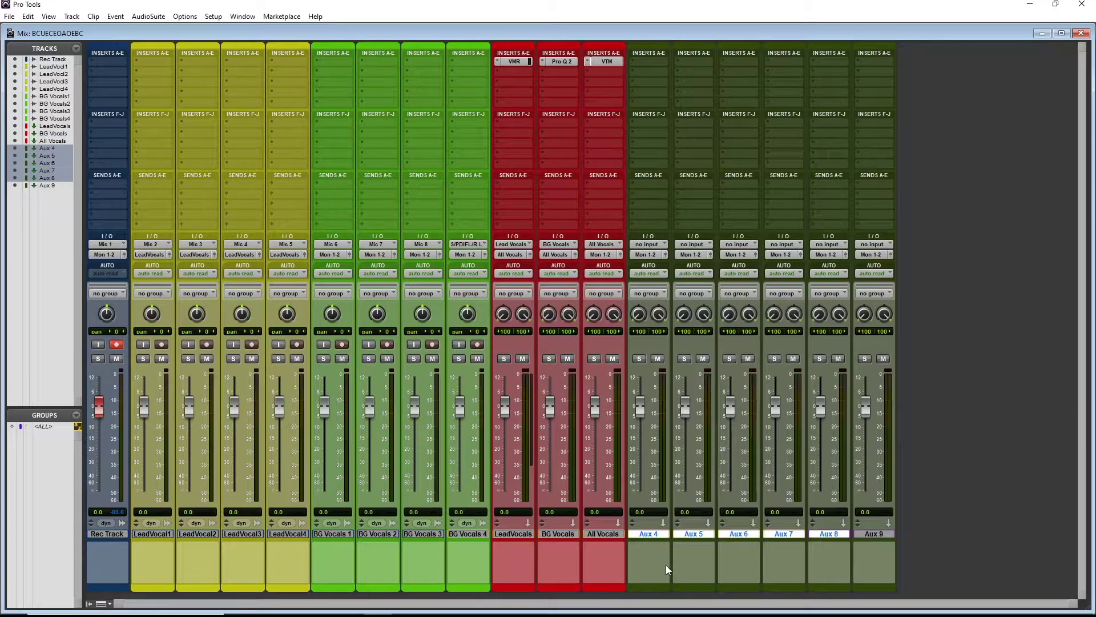
double_click(658, 533)
type("Verb 1")
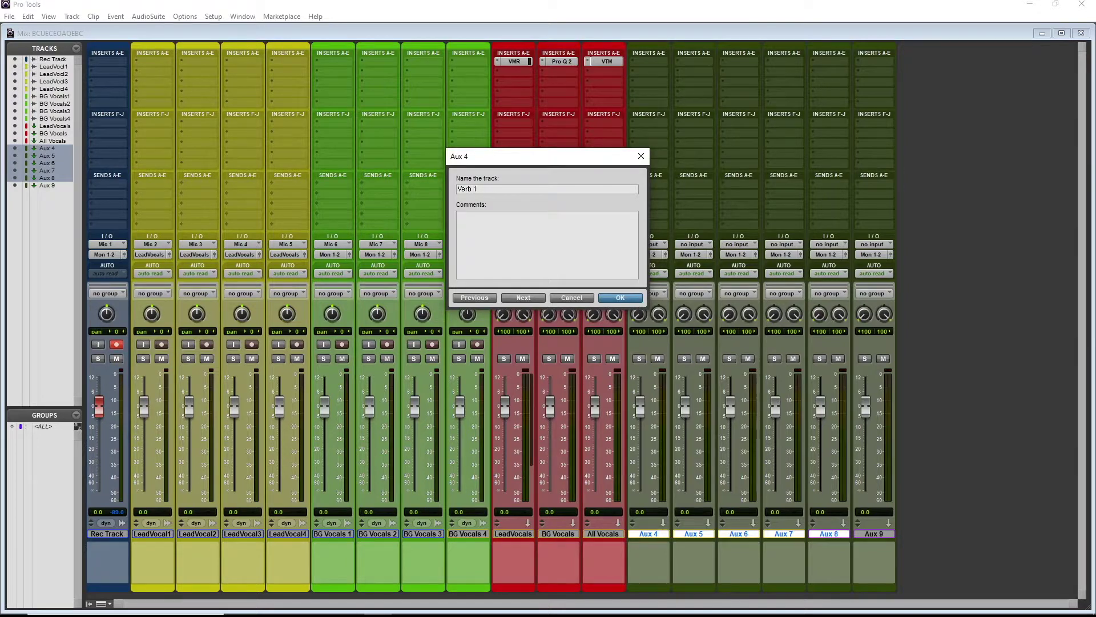
left_click(525, 299)
type("Ve")
left_click(524, 297)
- Rename Aux 6 as Delay 4th, Aux 7 as Delay 8th and Aux 8 as Ping Pong
type("D")
type("elay 4th")
left_click(520, 297)
type("Delay 8th")
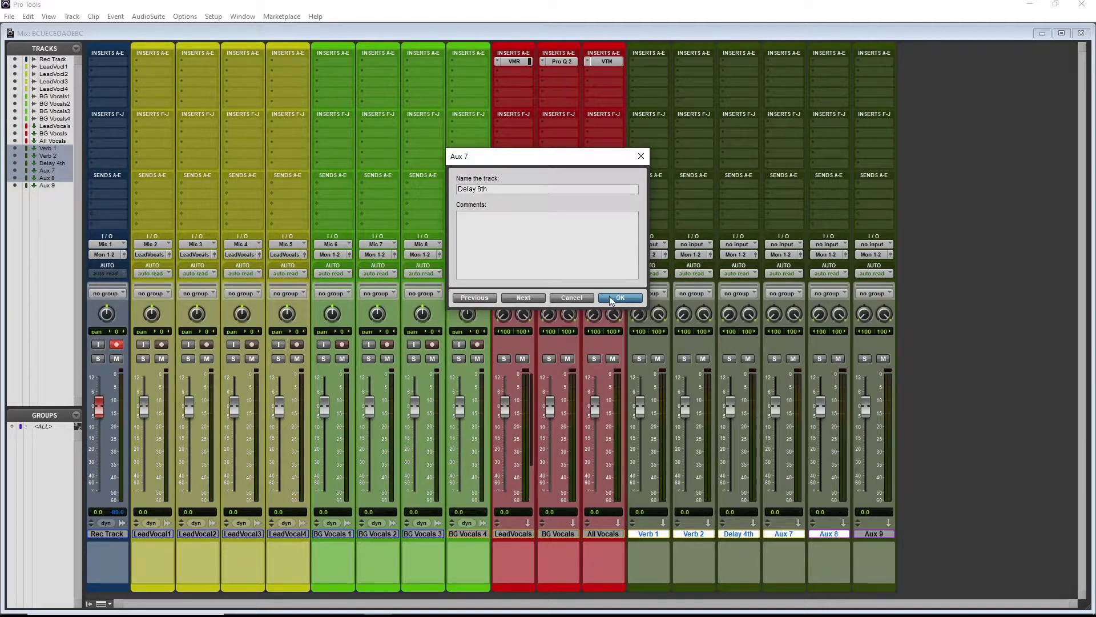
left_click(523, 298)
type("Ping Pong")
key("Return")
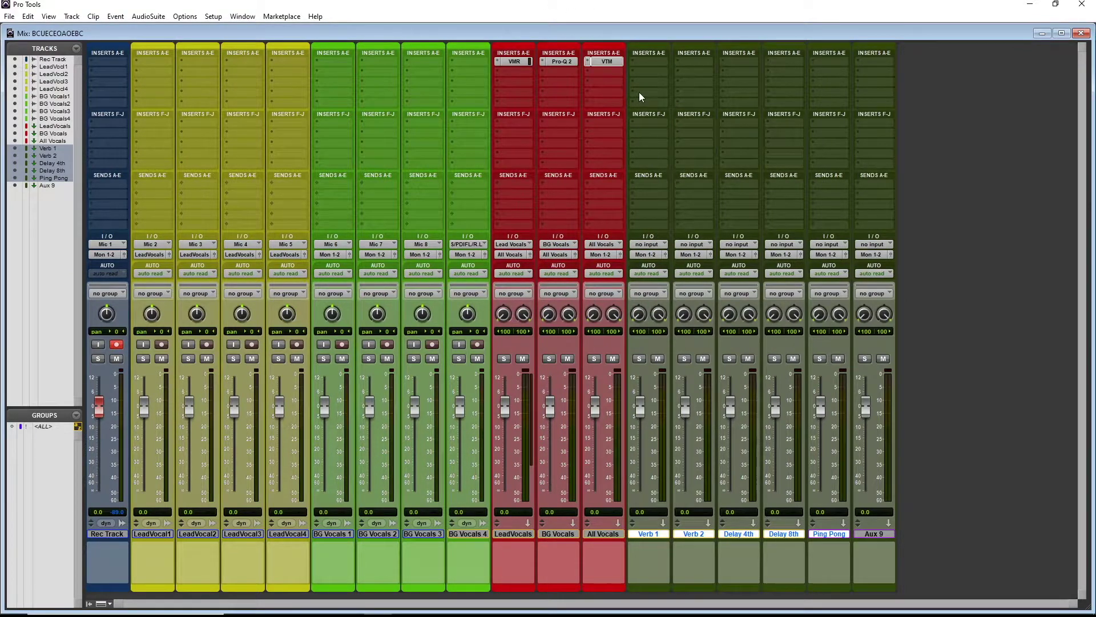
- Insert a stereo D-Verb on the Verb 1 aux track and load its Vocal Plate preset
left_click(642, 59)
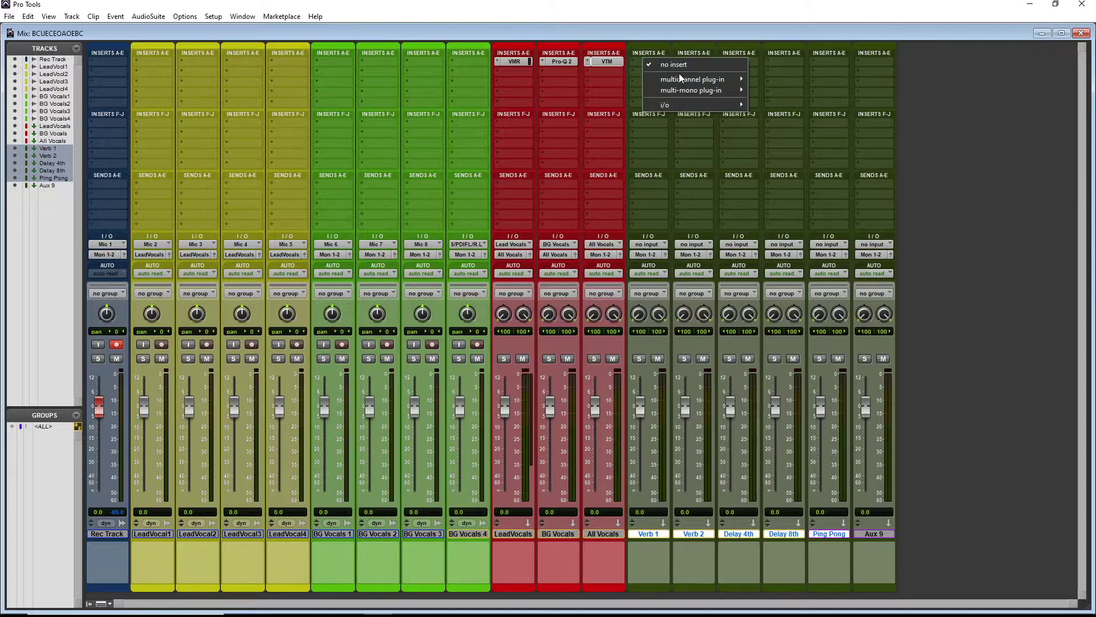
mouse_move(680, 74)
mouse_move(791, 112)
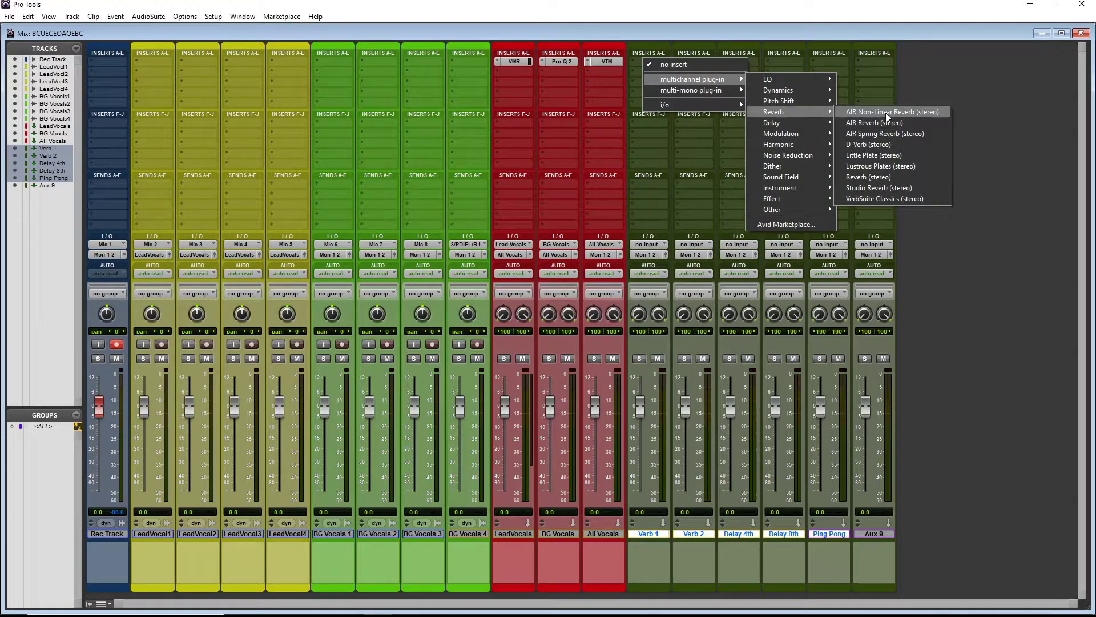
left_click(894, 144)
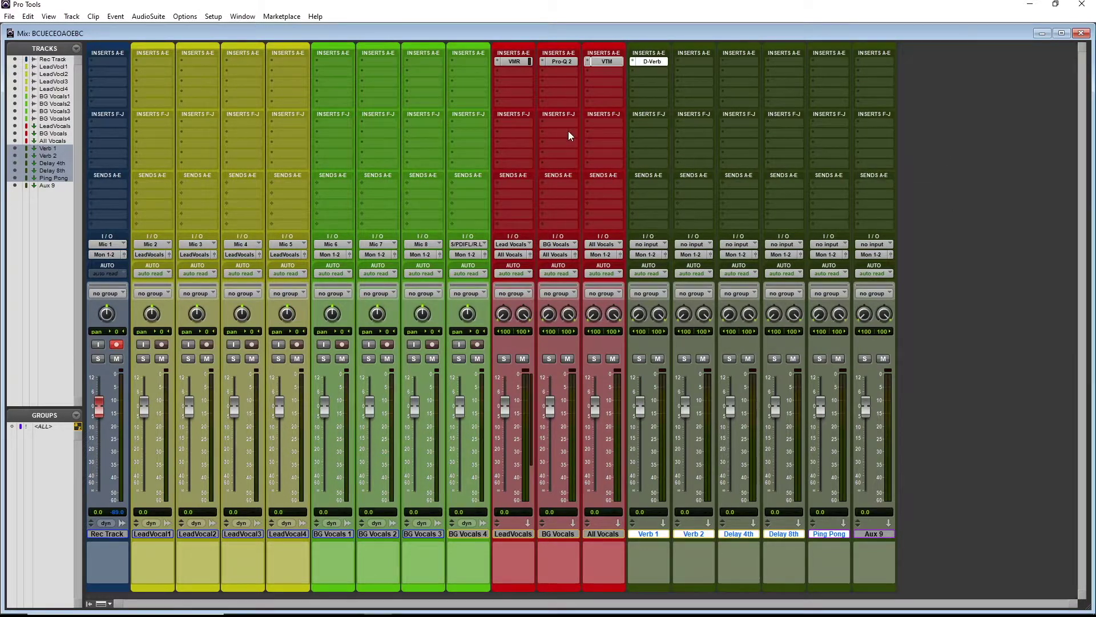
left_click(338, 176)
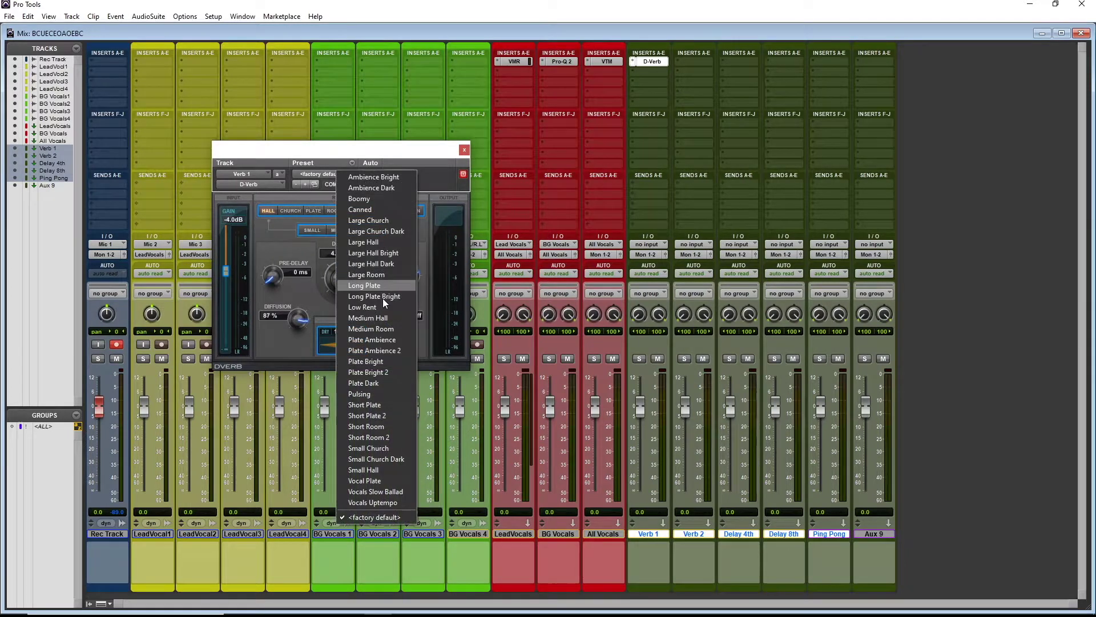
left_click(384, 479)
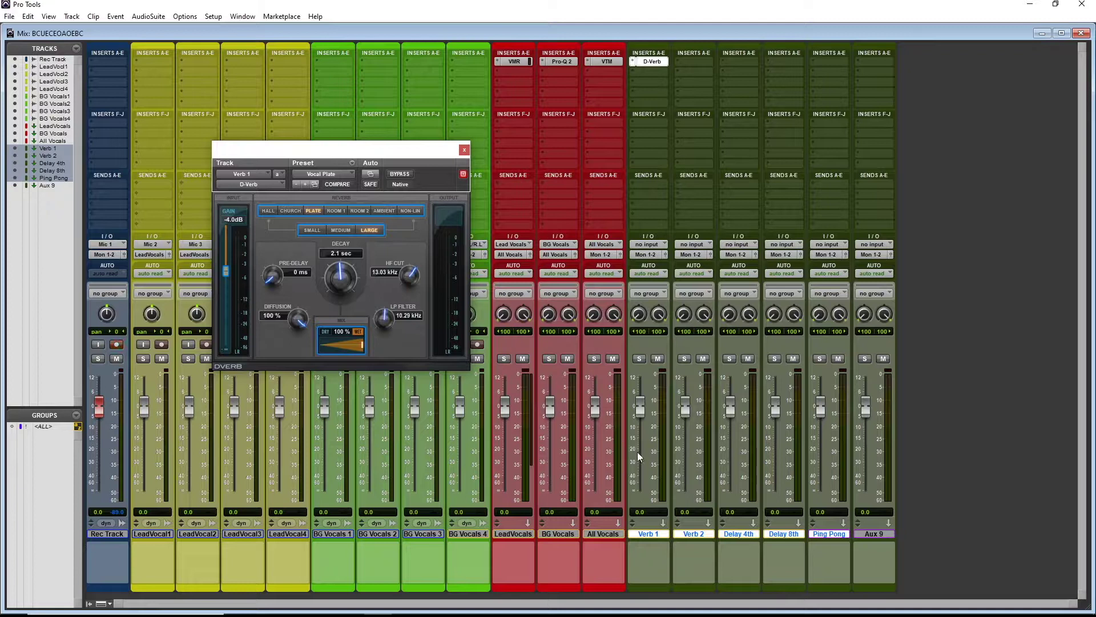
- Insert the stereo VerbSuite Classics on the Verb 2 aux track and load its Vocal Heaven preset from the Vocals category
left_click(692, 64)
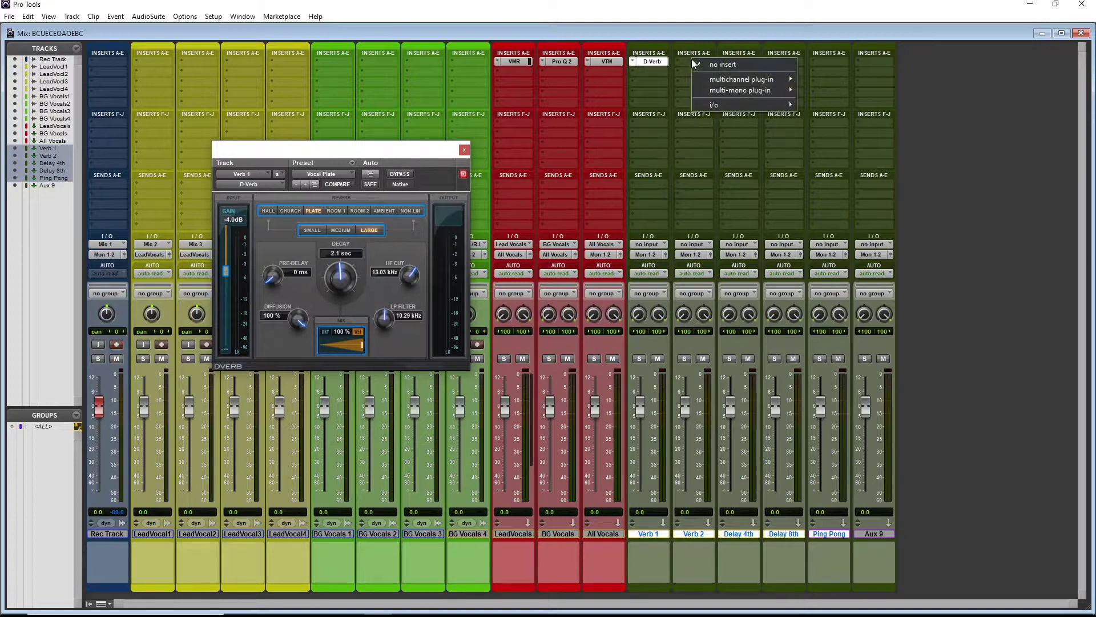
mouse_move(736, 79)
mouse_move(827, 113)
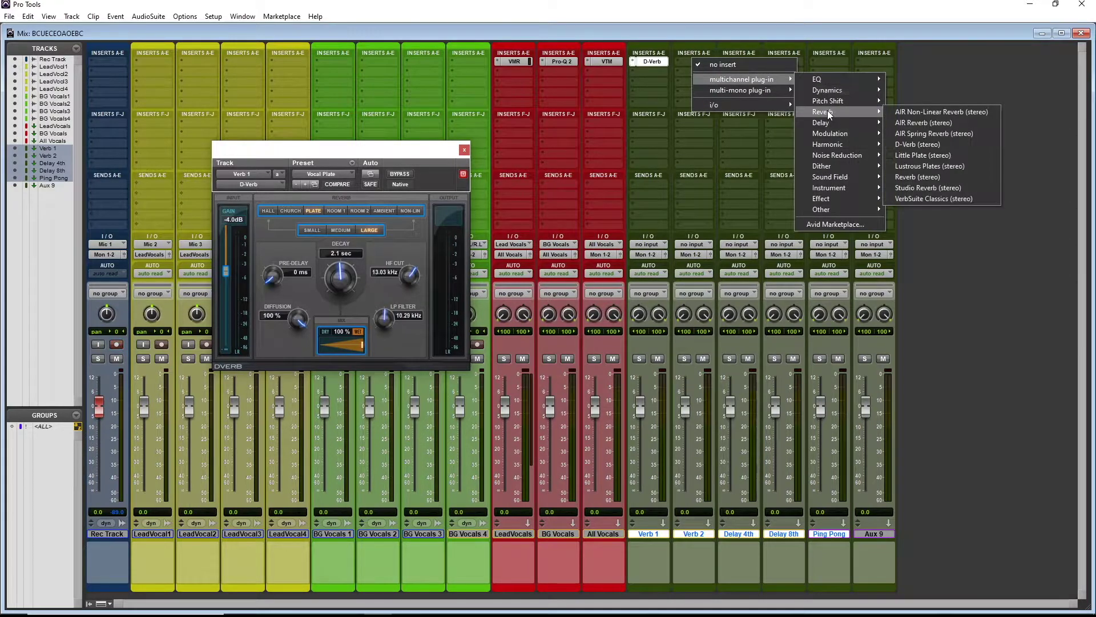
left_click(912, 195)
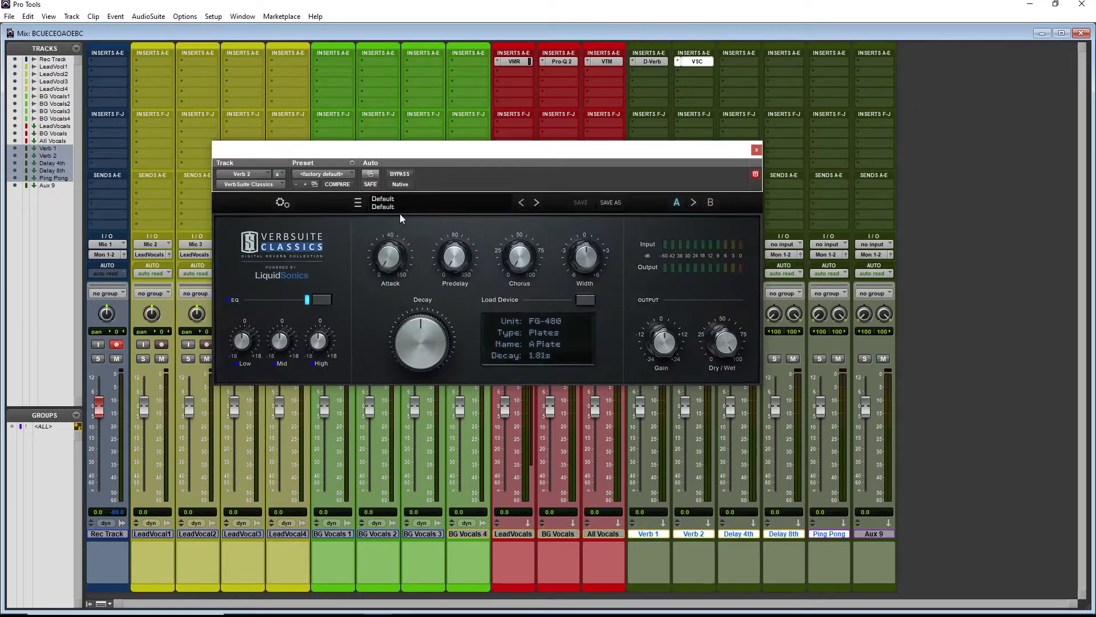
left_click(402, 205)
mouse_move(430, 287)
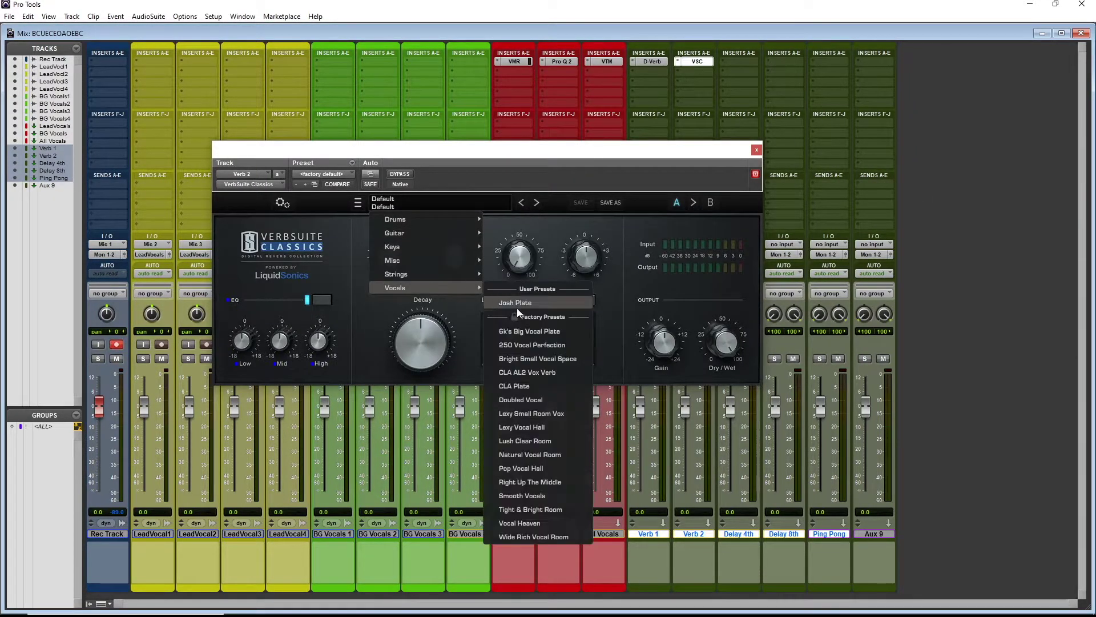
left_click(546, 523)
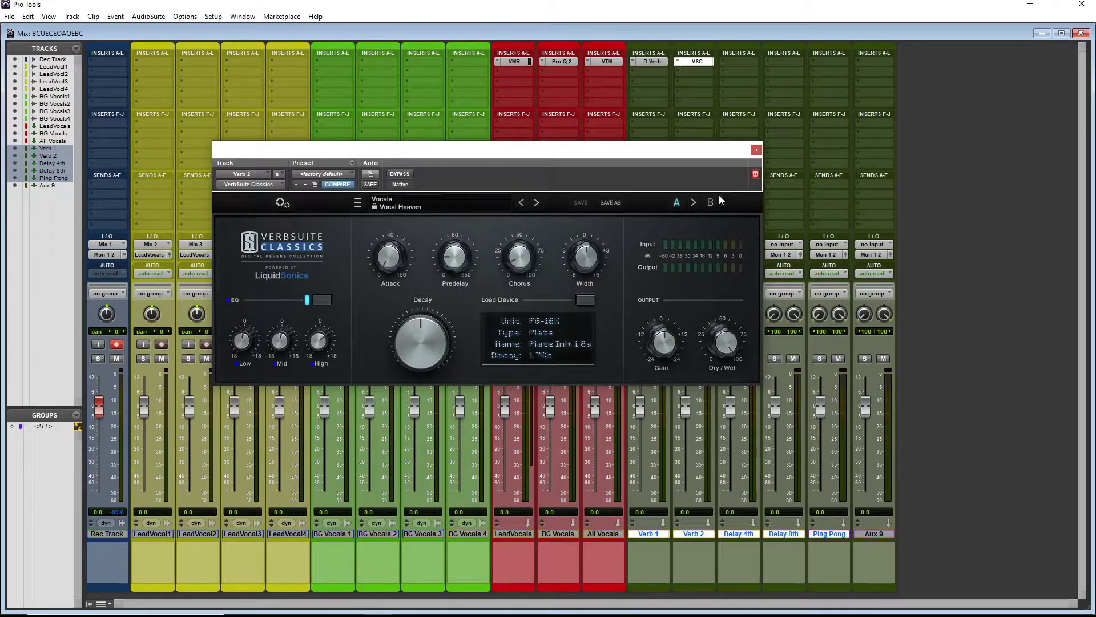
left_click(757, 150)
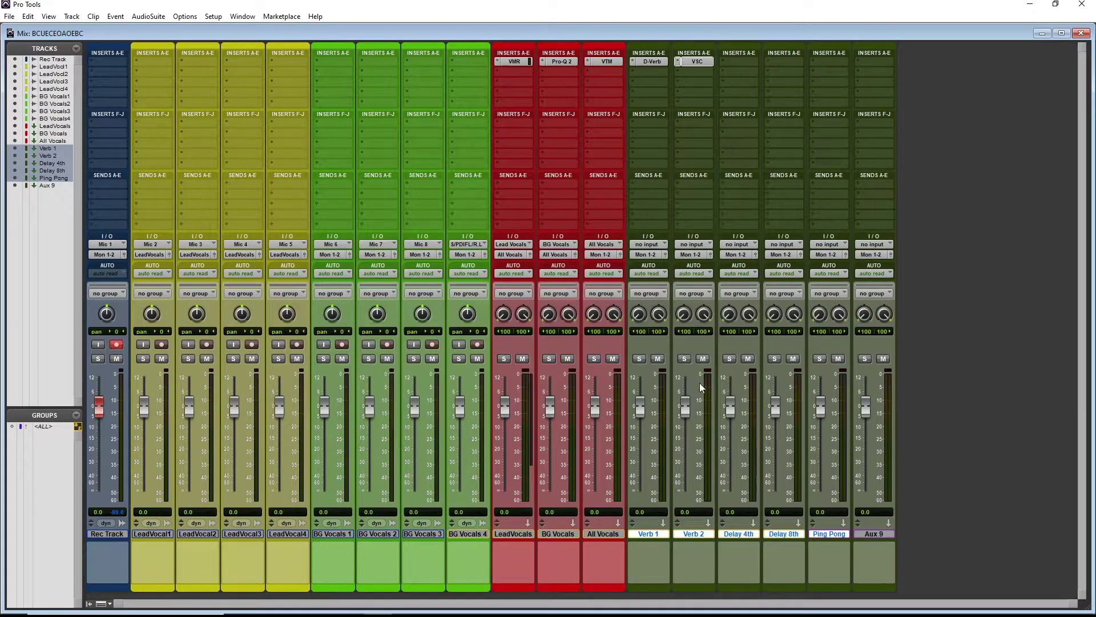
- Insert a stereo AIR Dynamic Delay on Delay 4th with the mix at 100 % and copy it to Delay 8th with an eighth-note delay
left_click(741, 60)
mouse_move(791, 79)
mouse_move(882, 123)
left_click(971, 121)
left_click_drag(410, 324, 430, 28)
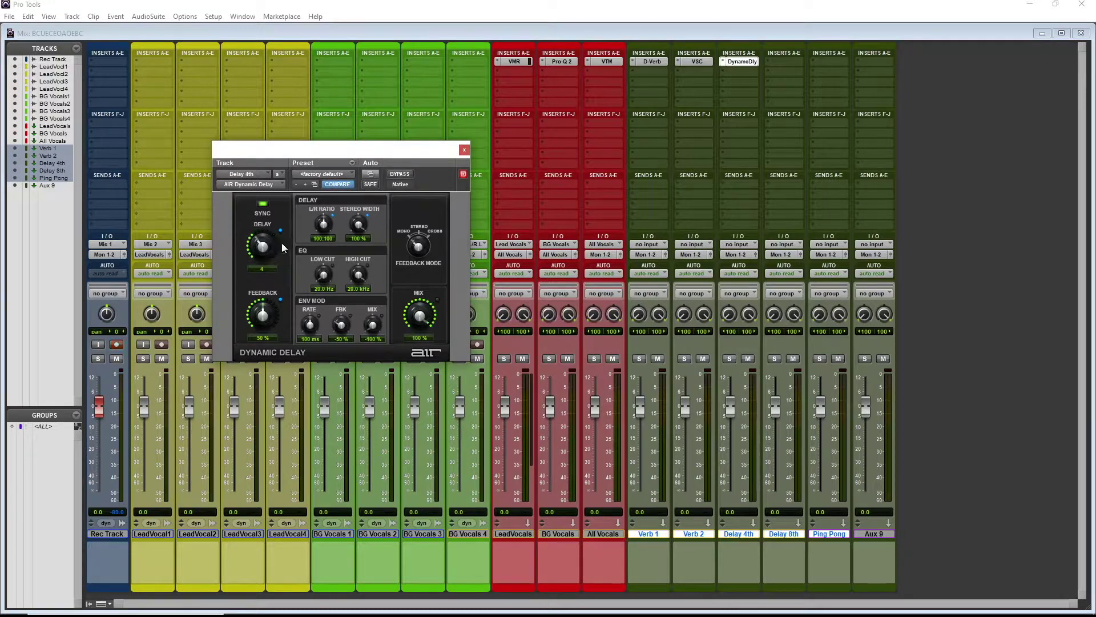
left_click_drag(737, 61, 775, 63)
mouse_move(253, 269)
left_mouse_down()
mouse_move(253, 251)
mouse_move(254, 270)
left_mouse_up()
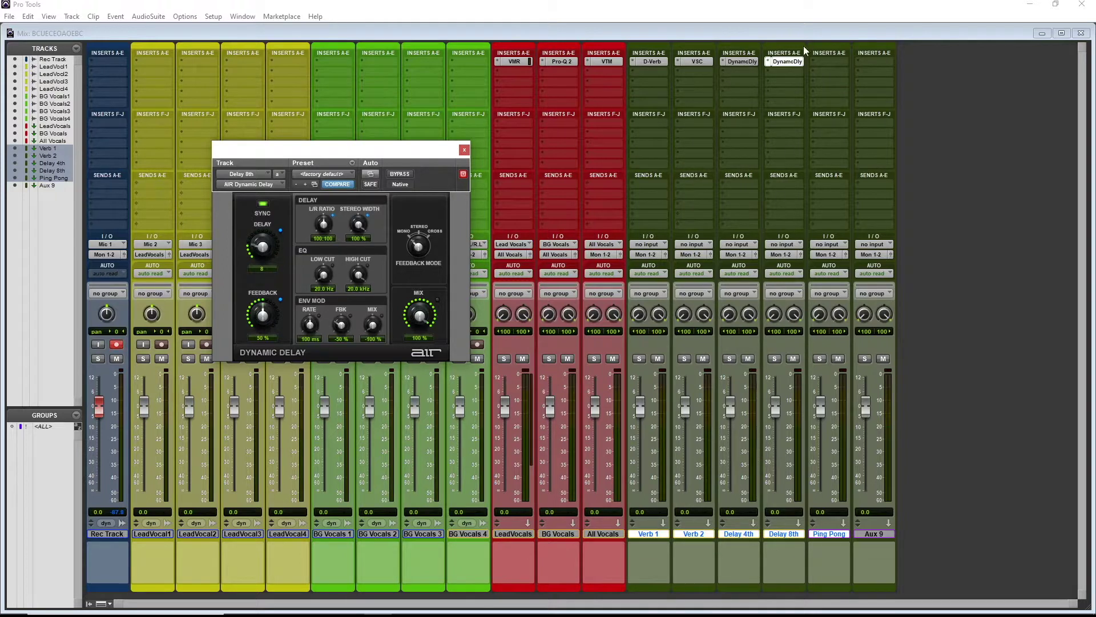
- Insert the stereo Repeater delay on the Ping Pong aux track
left_click(830, 64)
mouse_move(871, 81)
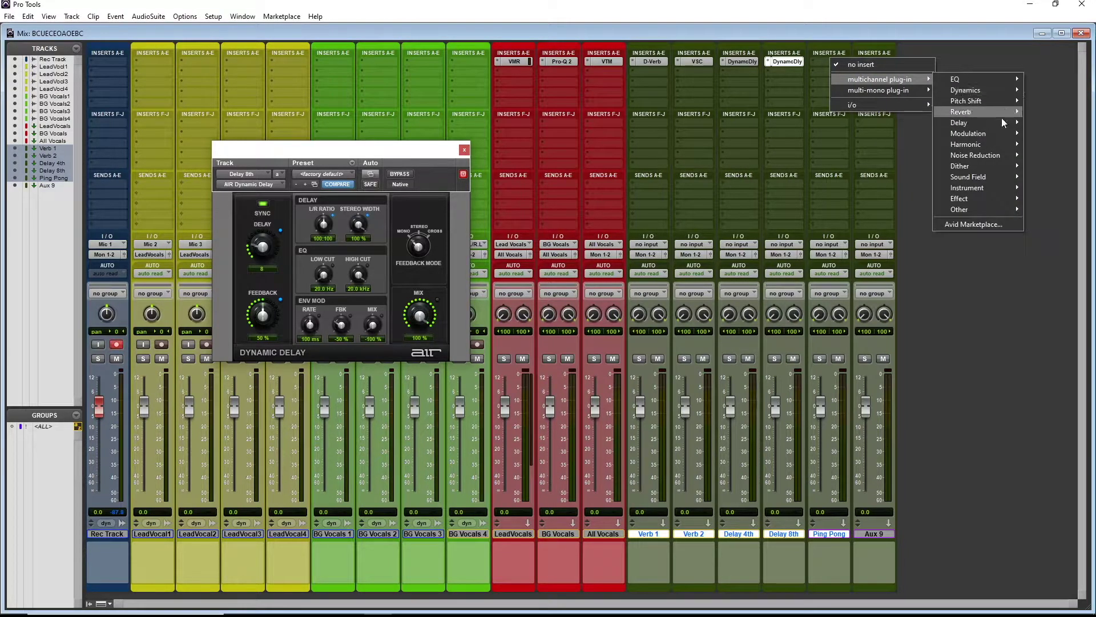
mouse_move(1001, 121)
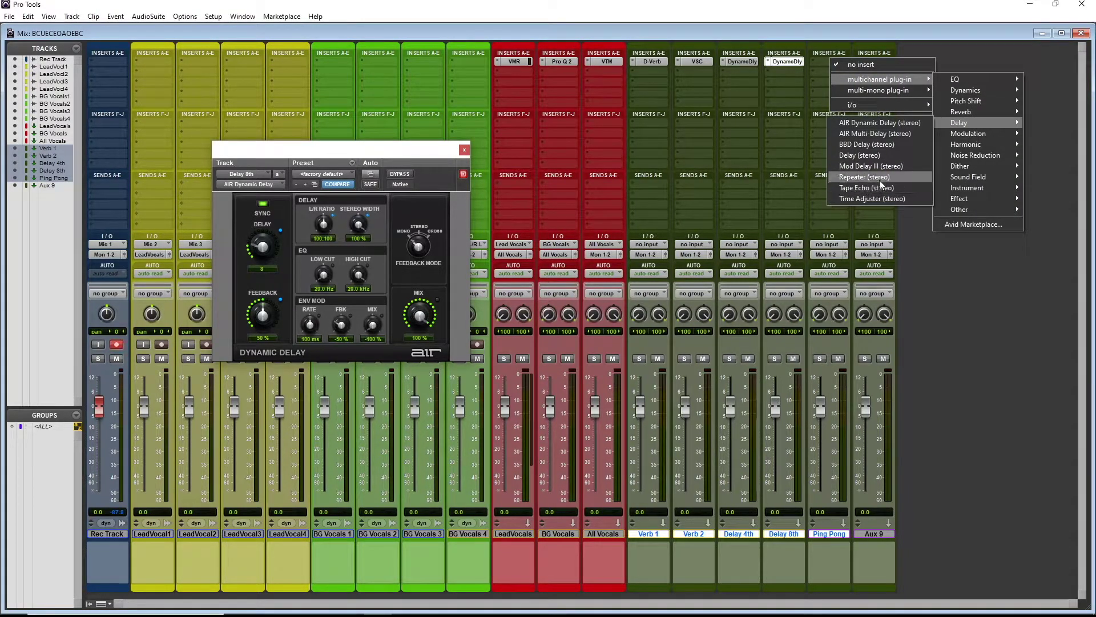
key("Escape")
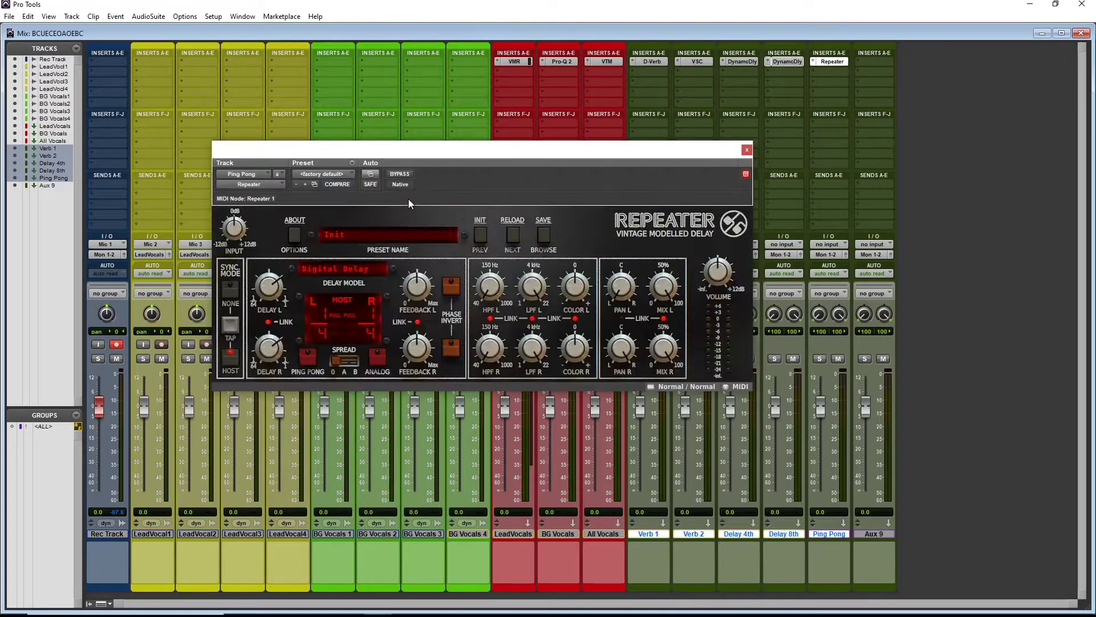
- Turn on ping-pong mode in the Repeater and set its linked delay duration to 1/16
left_click(387, 236)
left_click(387, 236)
left_click(308, 356)
left_click_drag(270, 286, 274, 340)
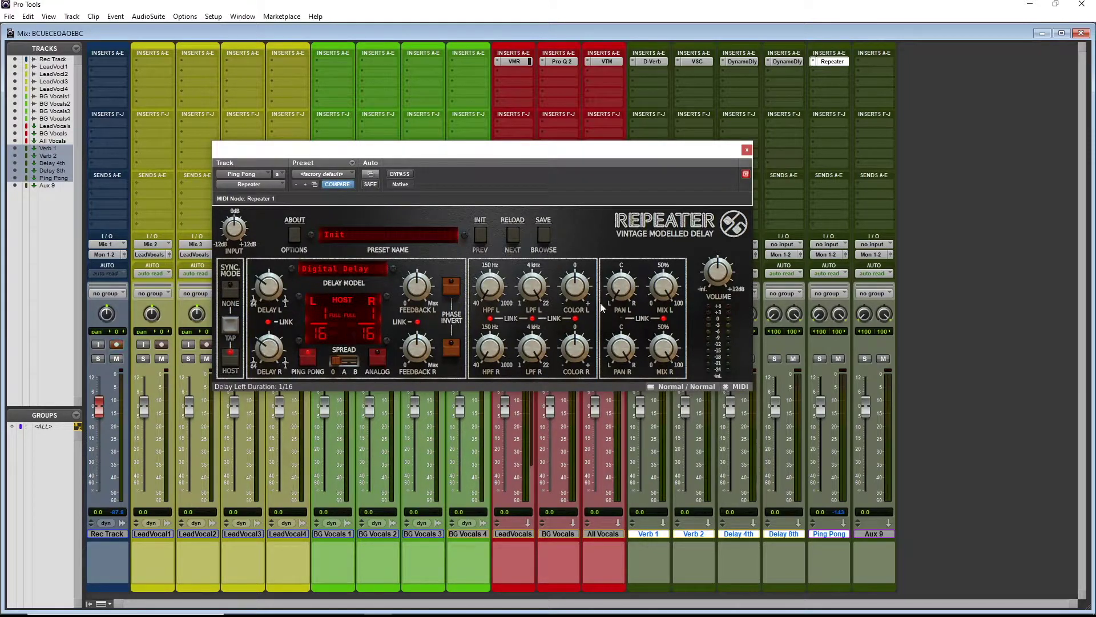
left_click(746, 149)
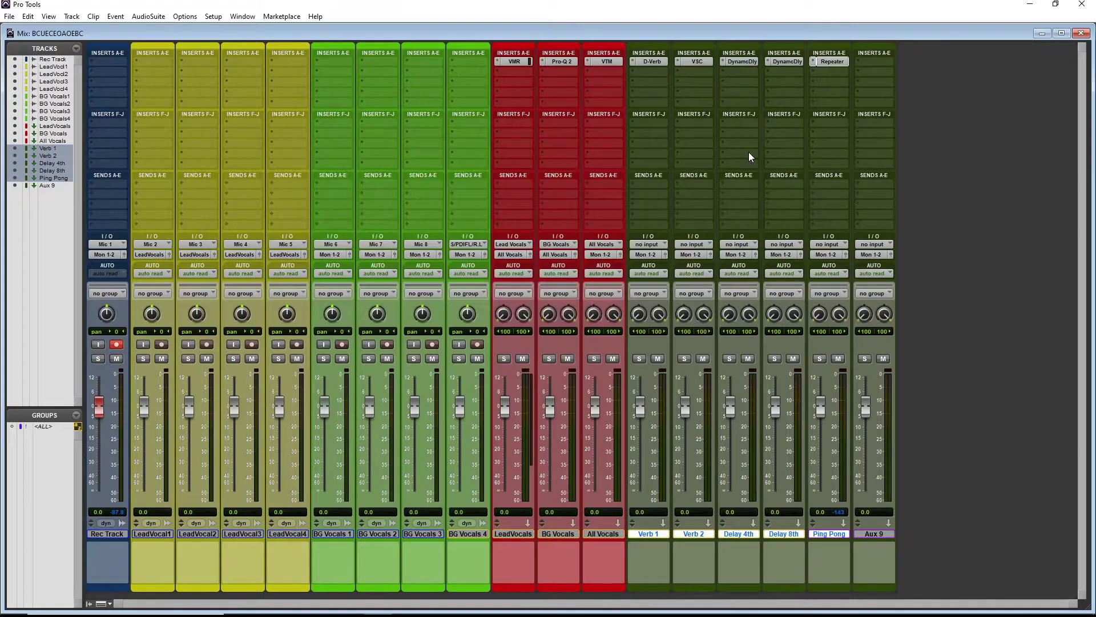
- Colour the five selected effect aux tracks, Verb 1 to Ping Pong, bright blue
double_click(821, 586)
left_click(385, 201)
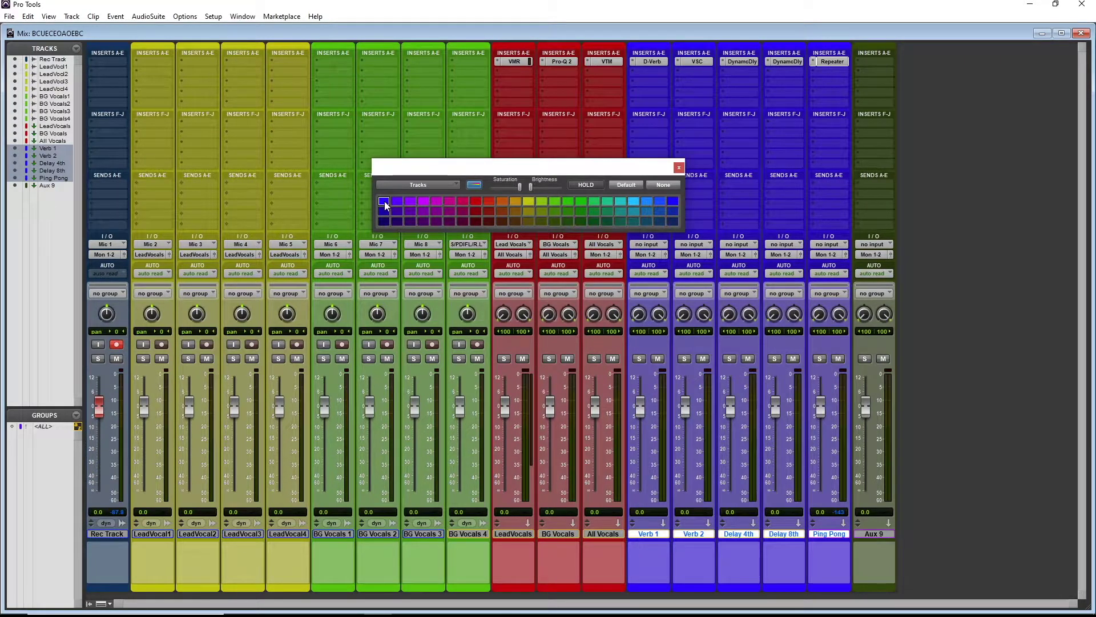
left_click(660, 201)
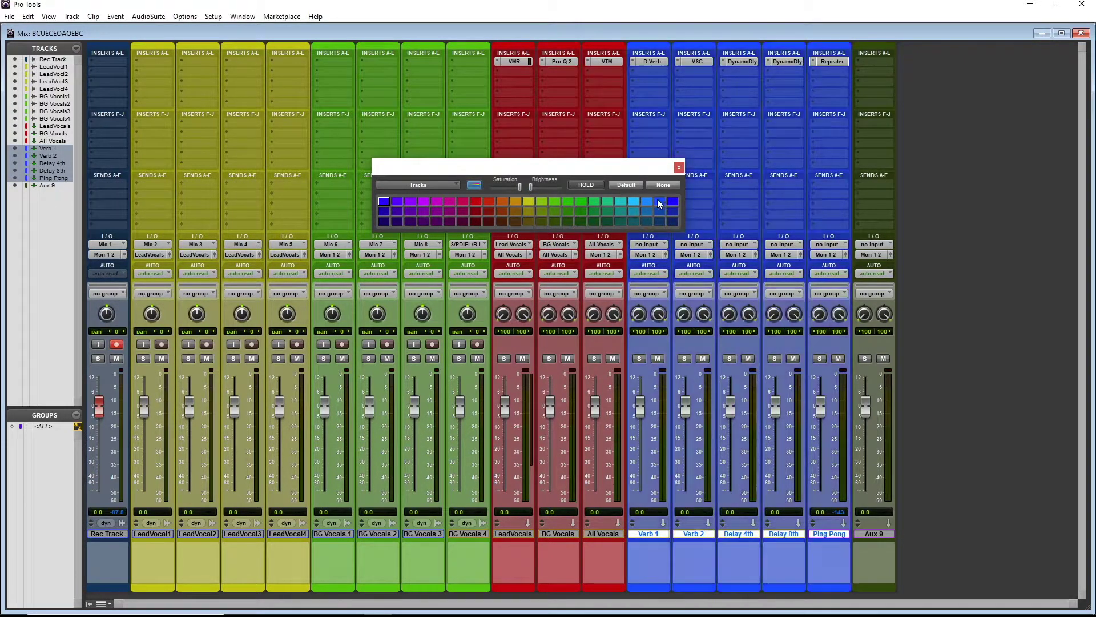
left_click(648, 201)
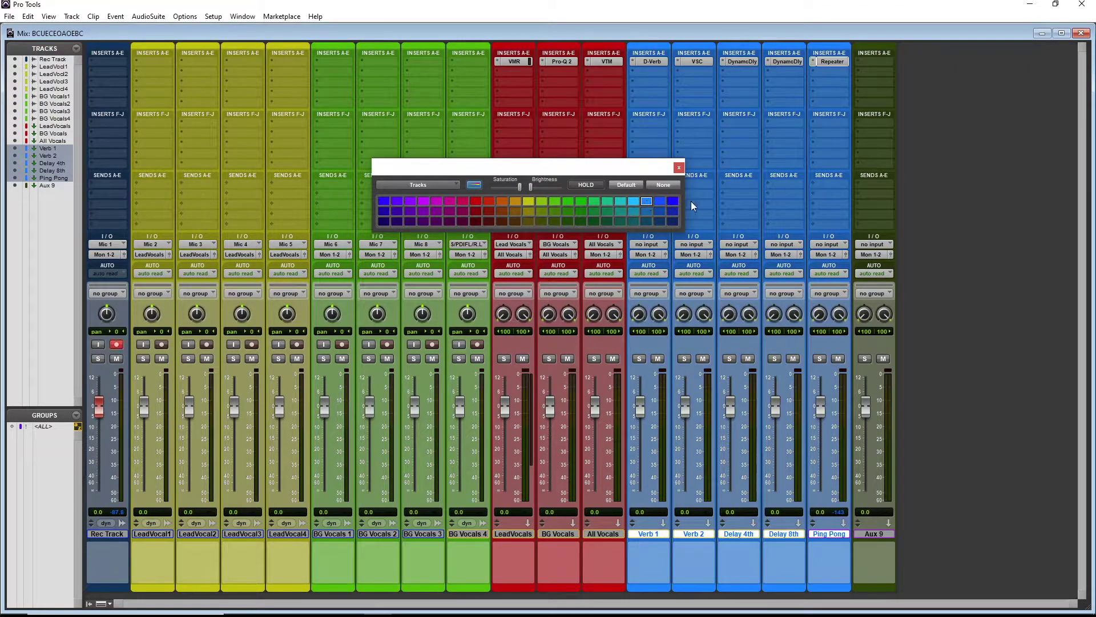
left_click(673, 202)
left_click(679, 167)
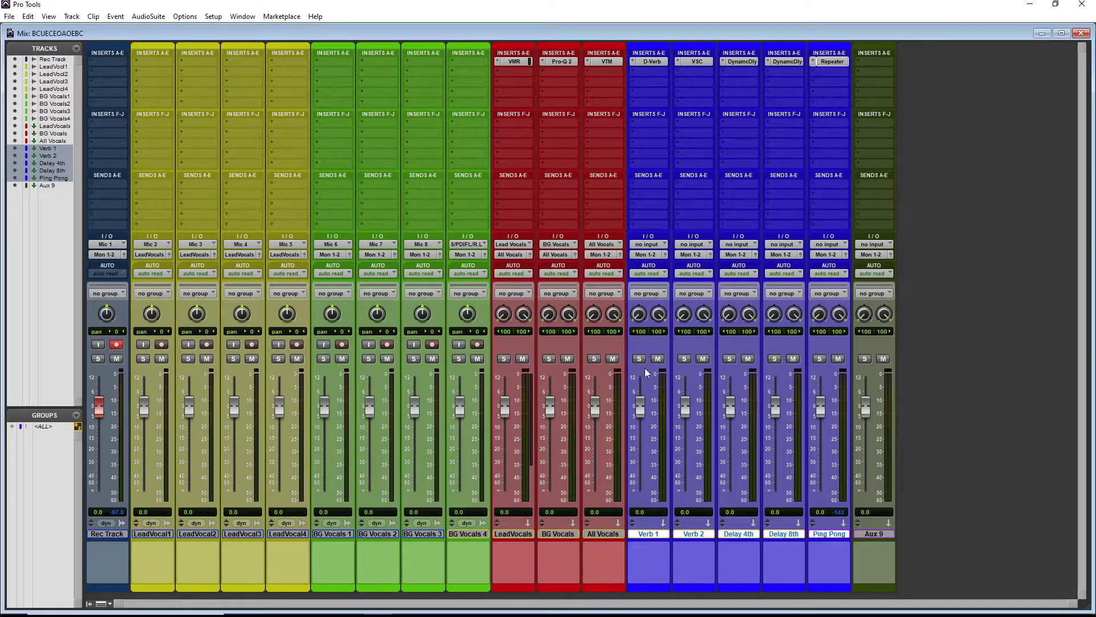
- Set the input of Verb 1 to Bus 7-8 and the input of Verb 2 to Bus 9-10
left_click(648, 245)
mouse_move(671, 272)
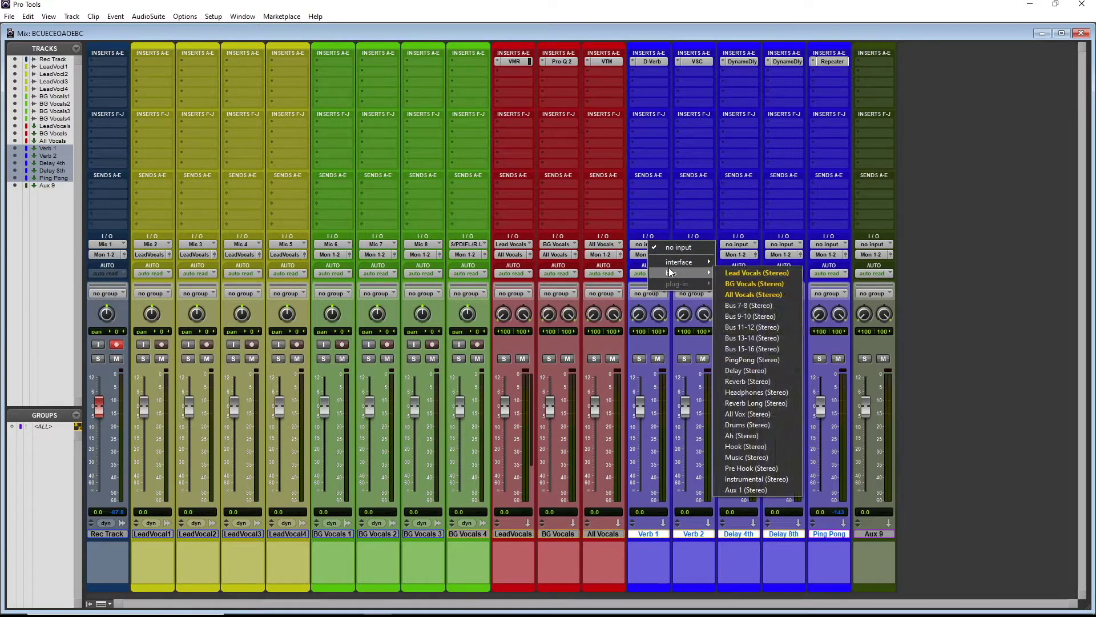
left_click(772, 306)
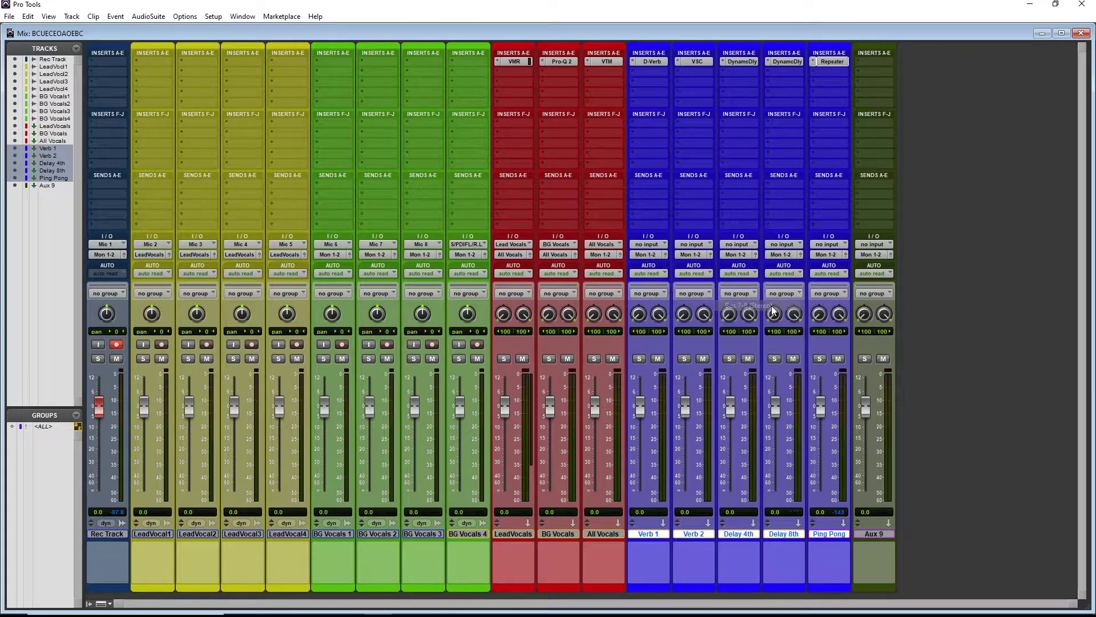
left_click(688, 244)
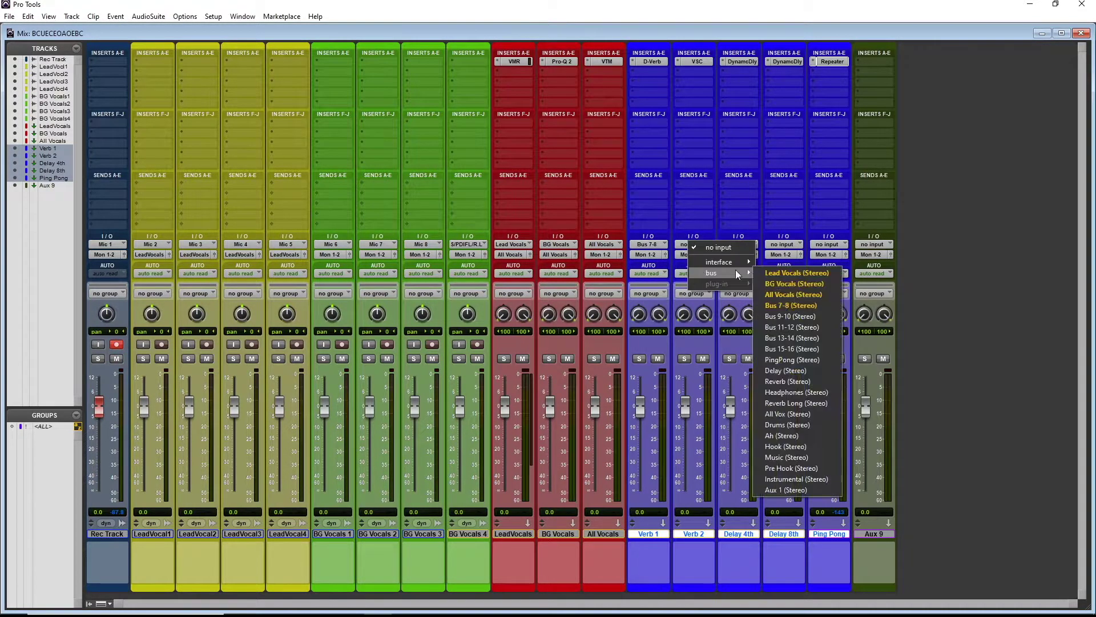
key("Escape")
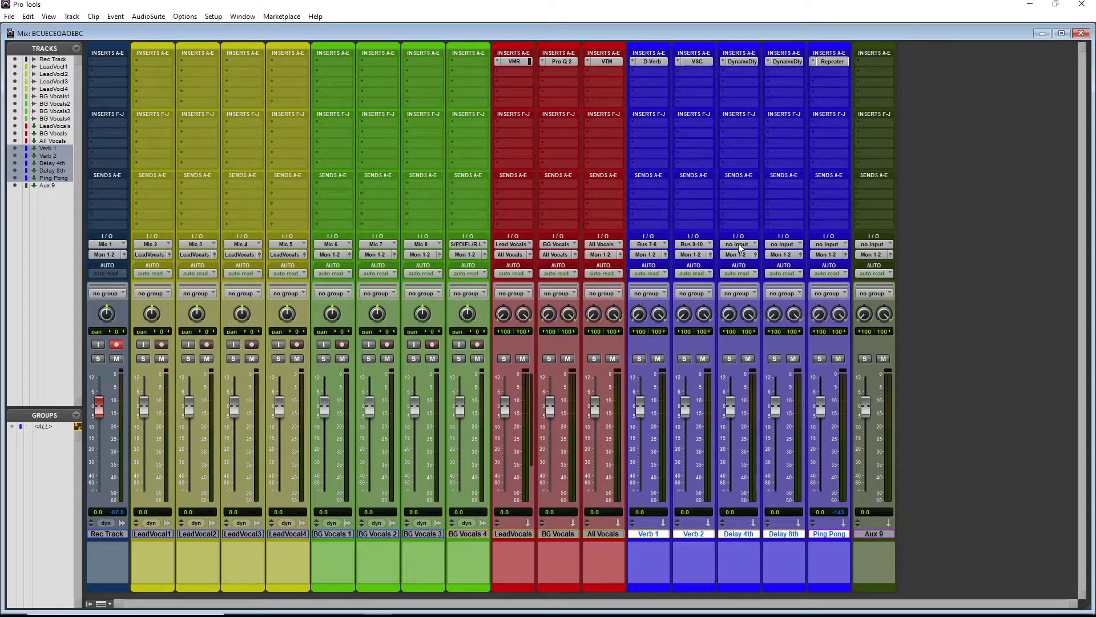
- Set the input of Delay 4th to Bus 11-12 and the input of Delay 8th to Bus 13-14
left_click(739, 242)
mouse_move(773, 272)
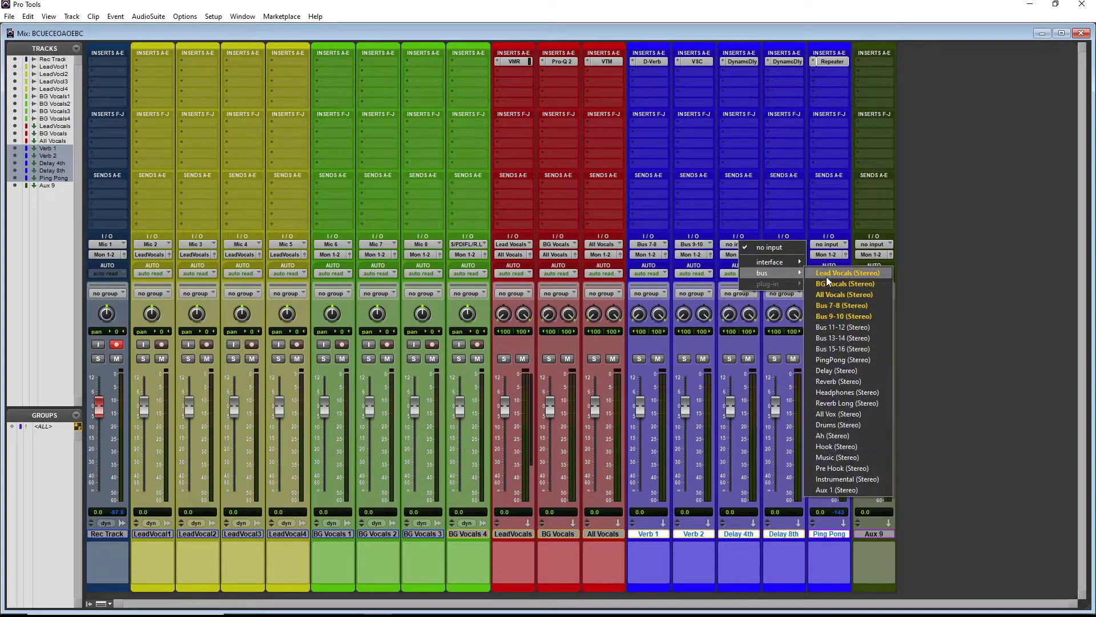
left_click(844, 328)
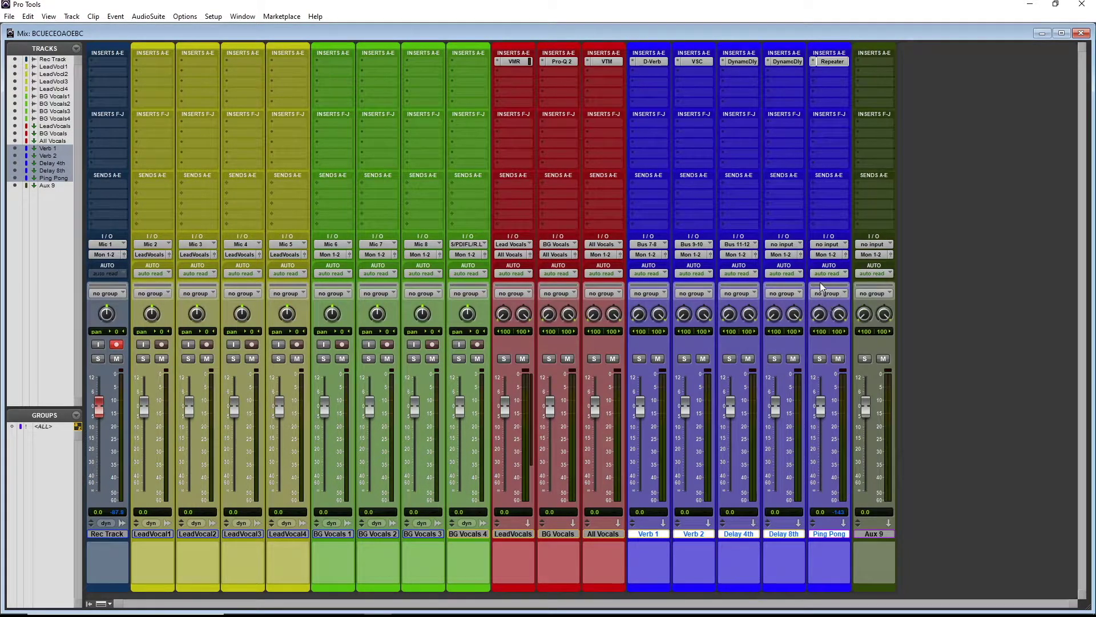
left_click(787, 243)
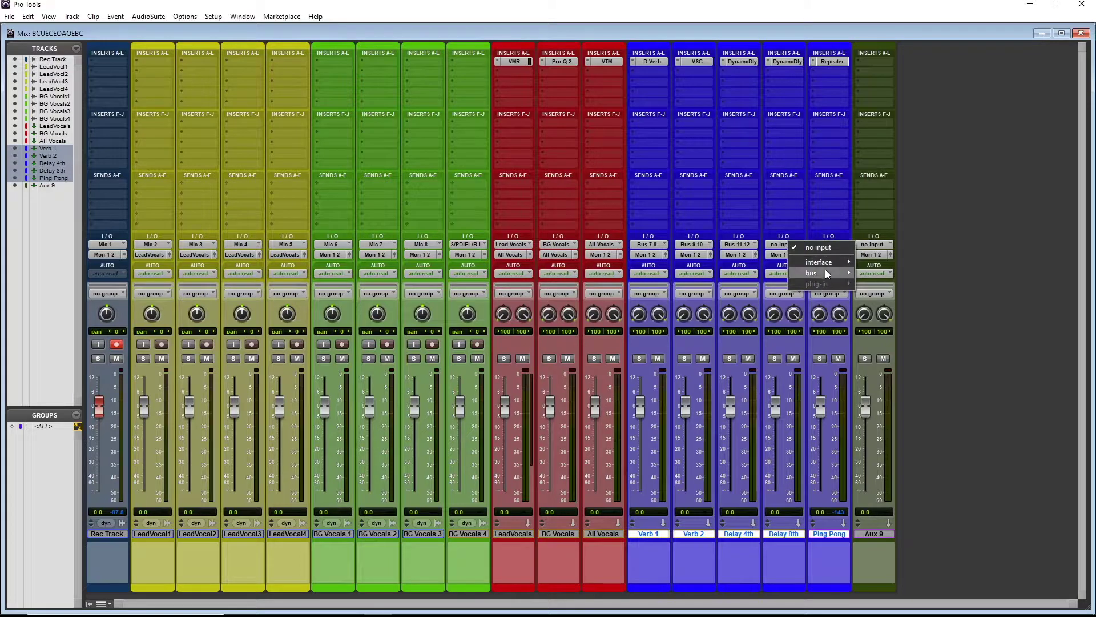
mouse_move(825, 271)
left_click(898, 320)
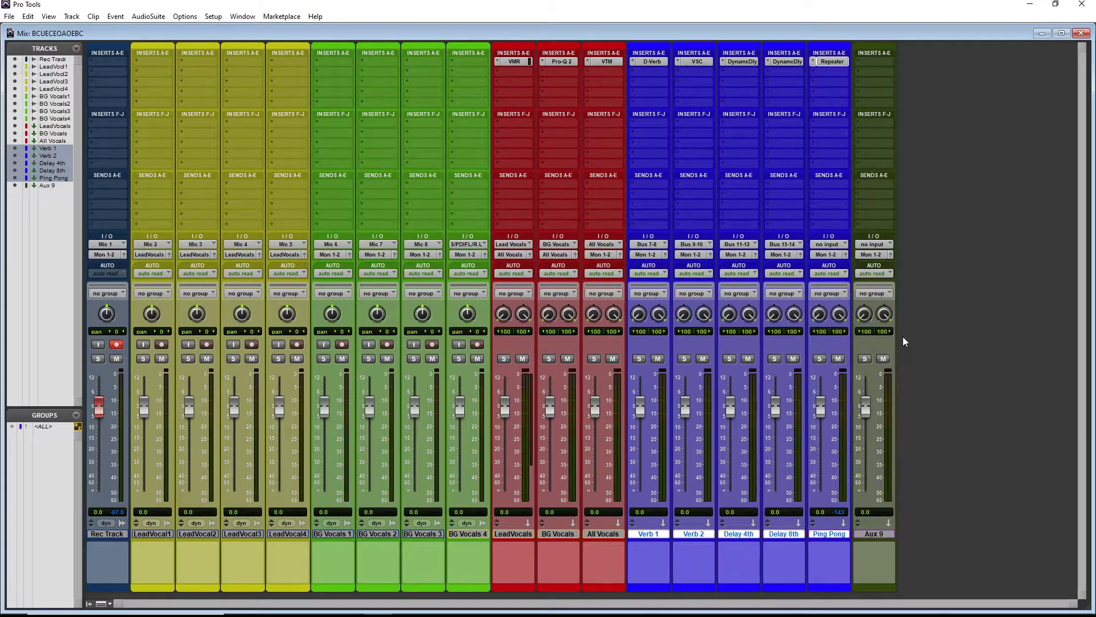
- Set the input of the Ping Pong aux track to the stereo PingPong bus
left_click(832, 245)
mouse_move(857, 272)
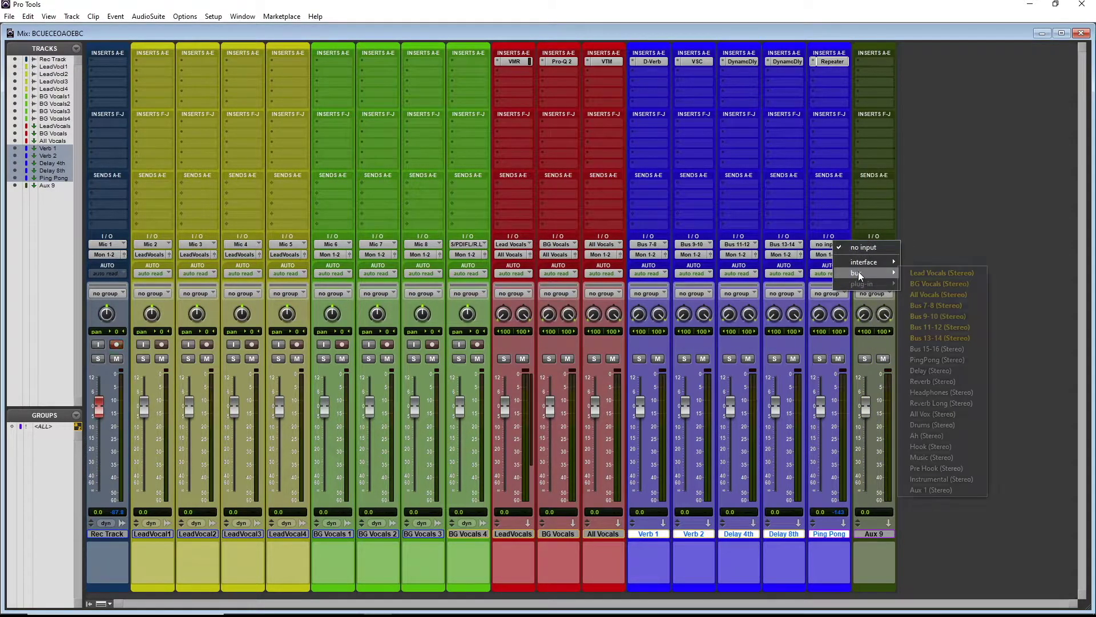
left_click(951, 361)
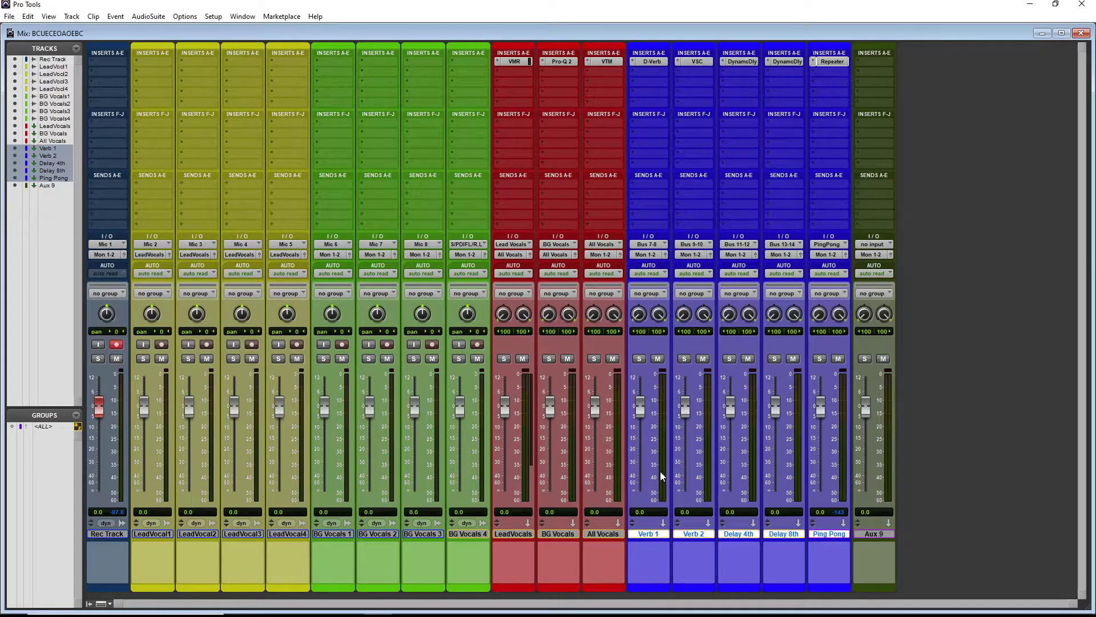
- Rename Bus 7-8 as Verb 1 and Bus 9-10 as Verb 2
right_click(648, 243)
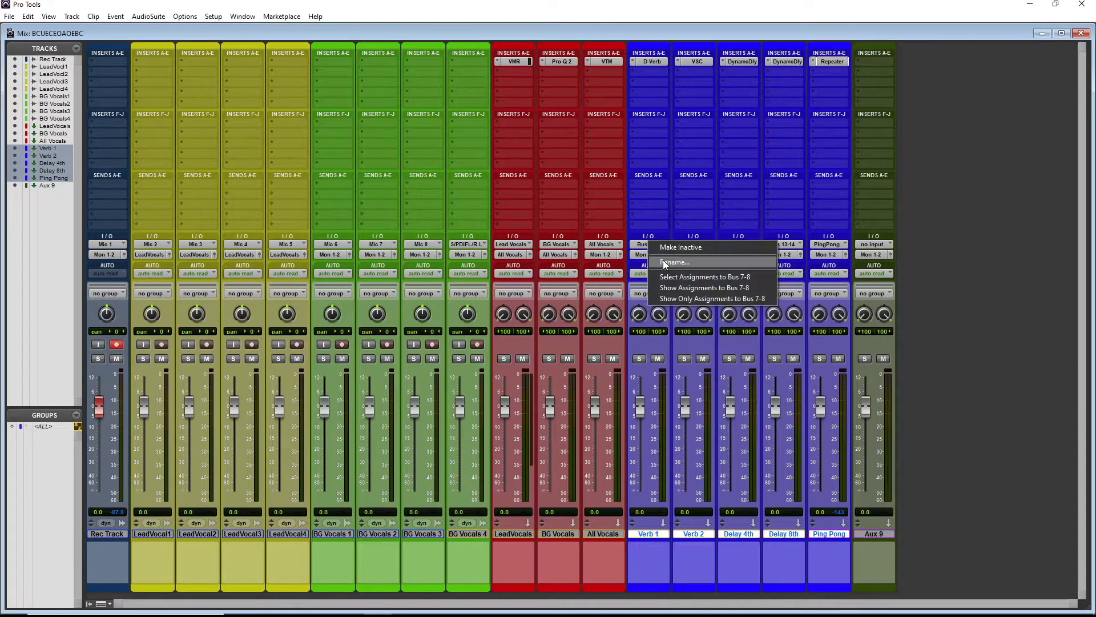
left_click(664, 262)
type("Verb 1")
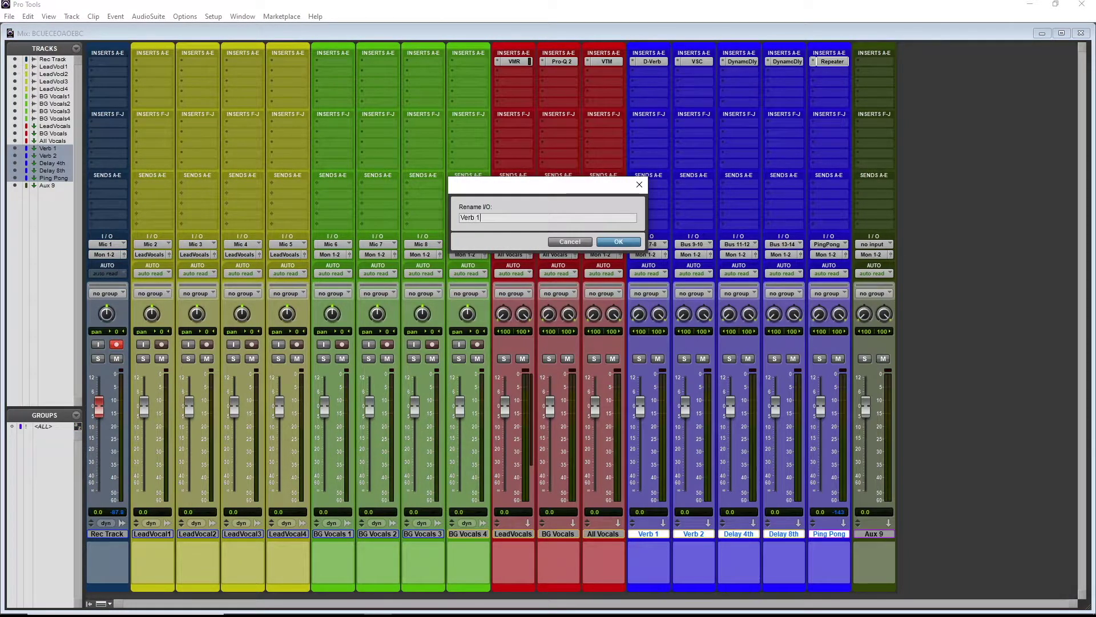
left_click(630, 242)
right_click(692, 243)
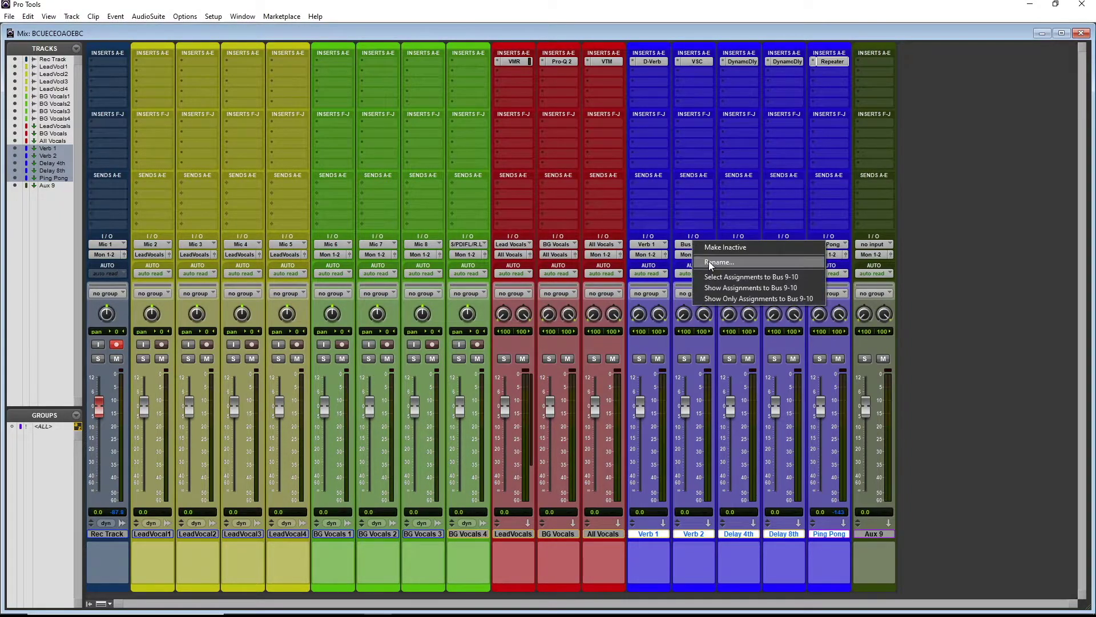
left_click(710, 262)
type("Verb 2")
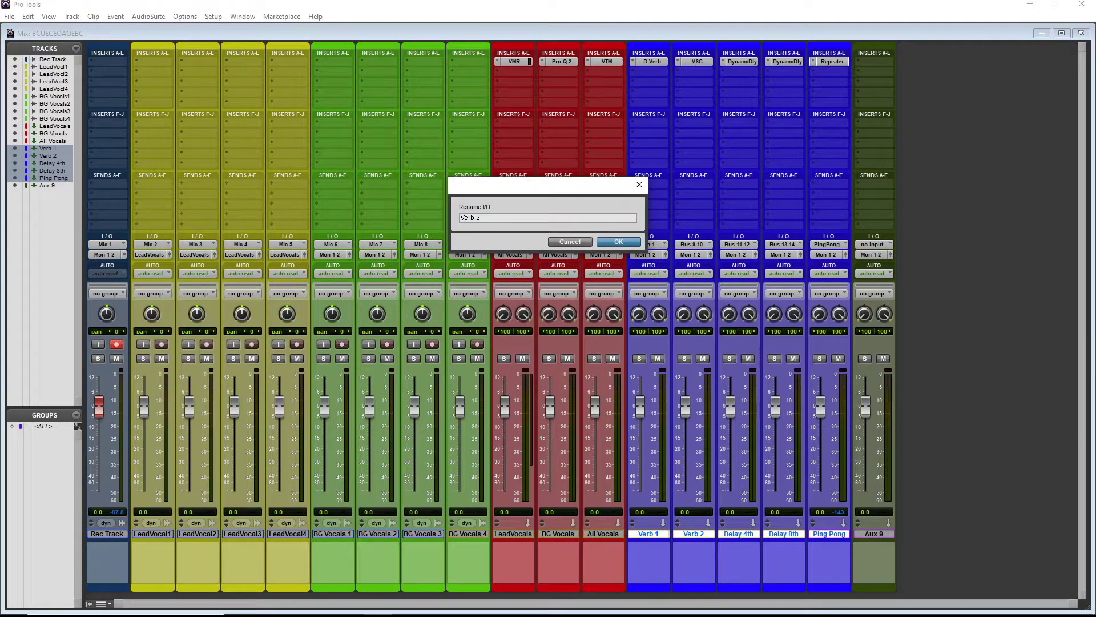
key("Return")
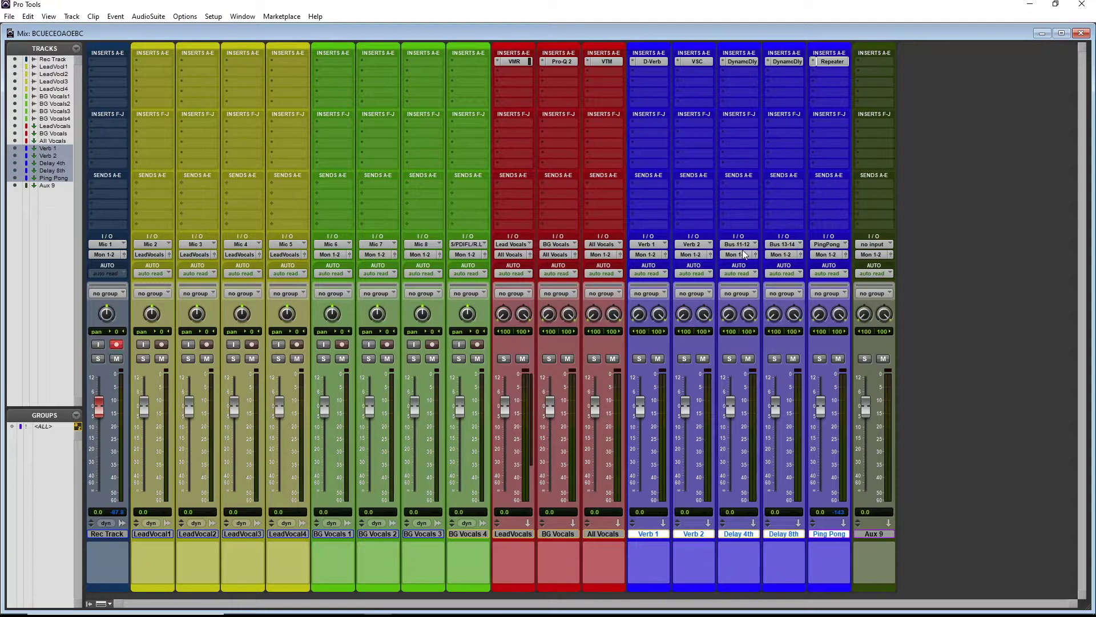
- Rename Bus 11-12, the input of the Delay 4th track, as Verb 3
right_click(741, 242)
left_click(758, 258)
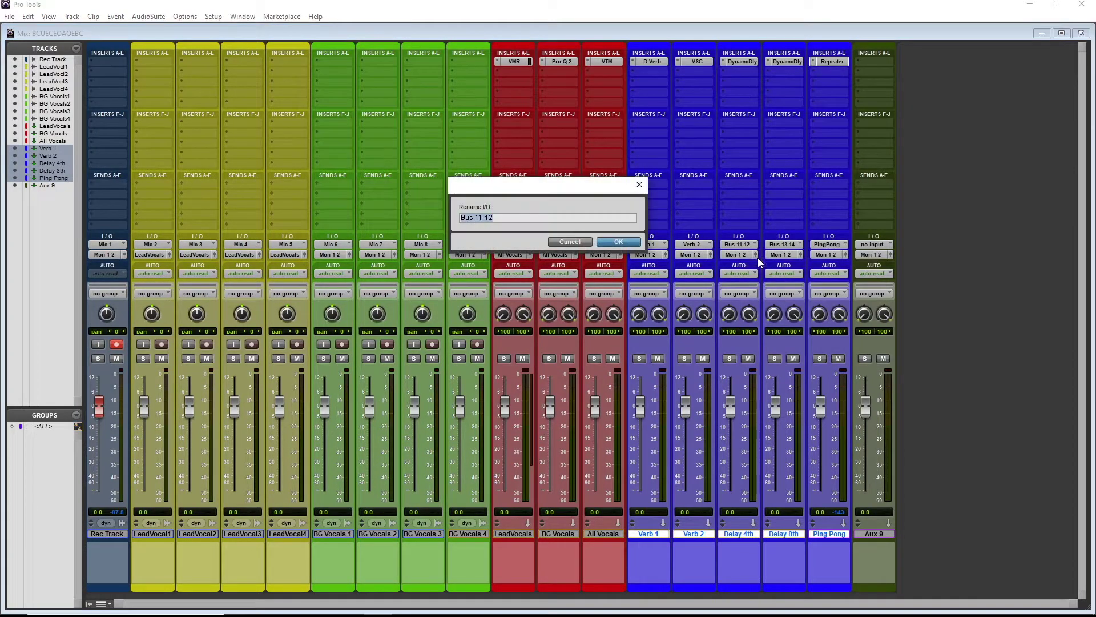
type("Verb 3")
key("Return")
- Rename Bus 13-14, the input of the Delay 8th track, as Delay 8th
right_click(788, 241)
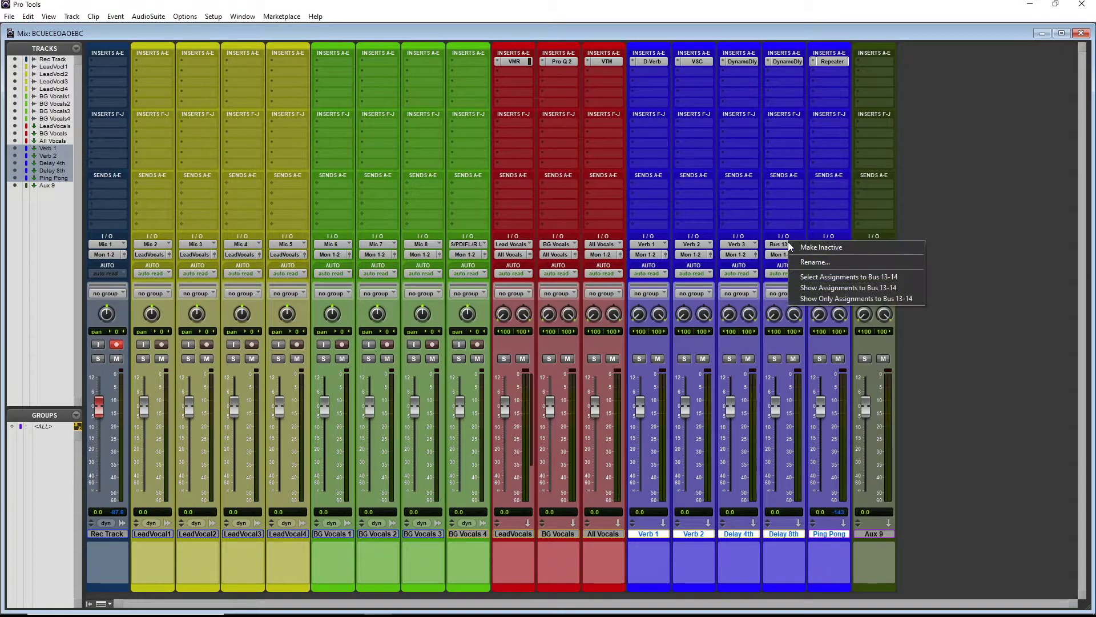
left_click(811, 262)
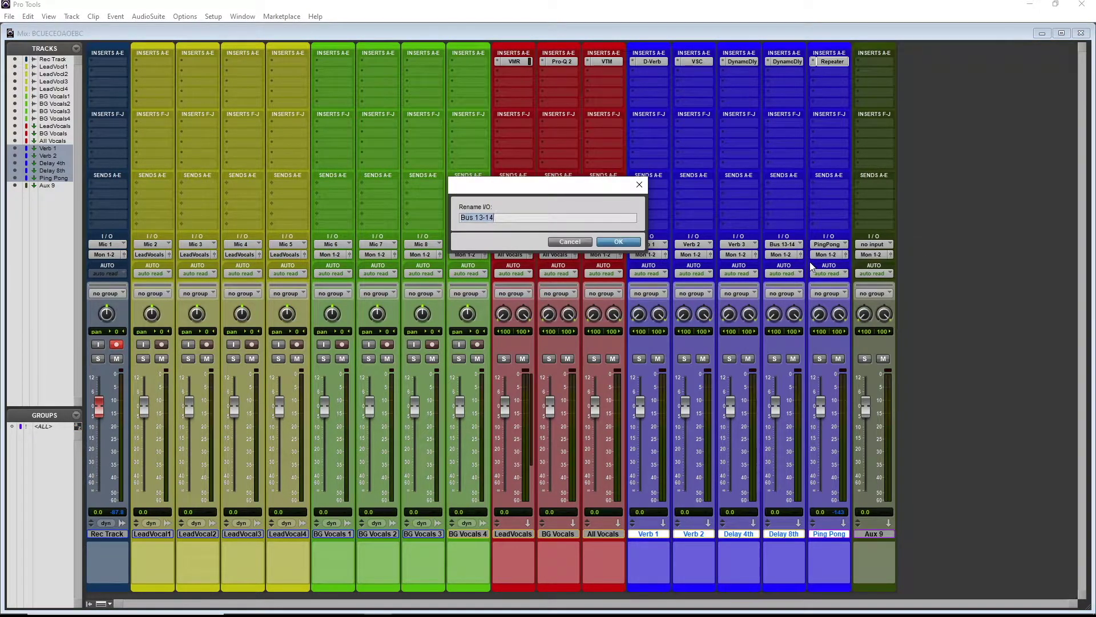
type("Delay 8th")
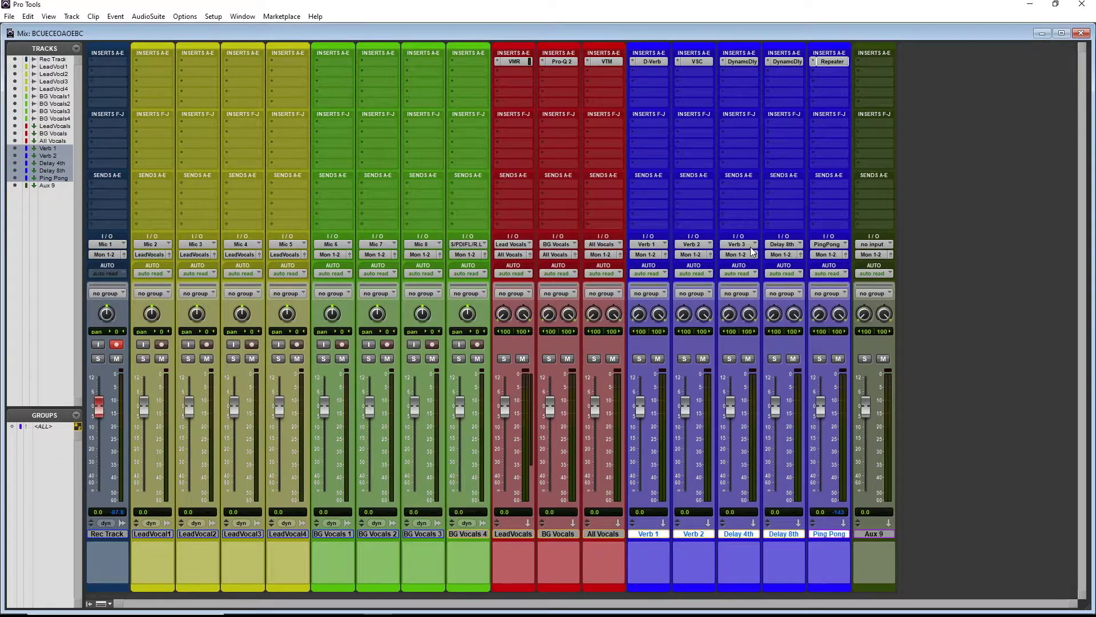
- Rename the Verb 3 bus, the input of the Delay 4th track, as Delay 4th
left_click(750, 245)
mouse_move(766, 270)
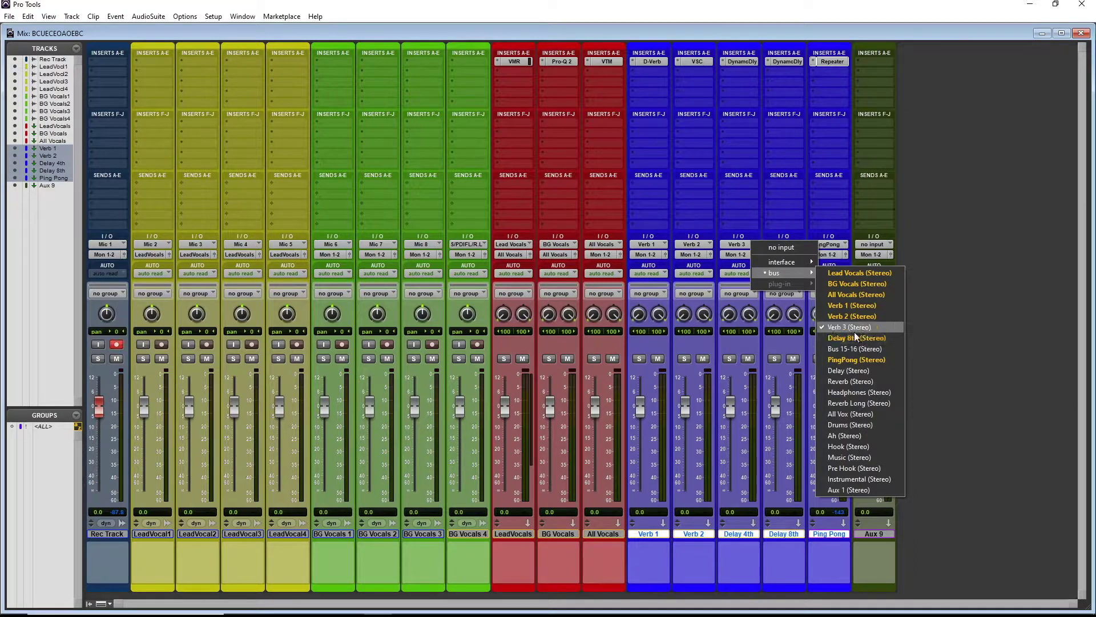
left_click(926, 282)
right_click(744, 245)
left_click(760, 262)
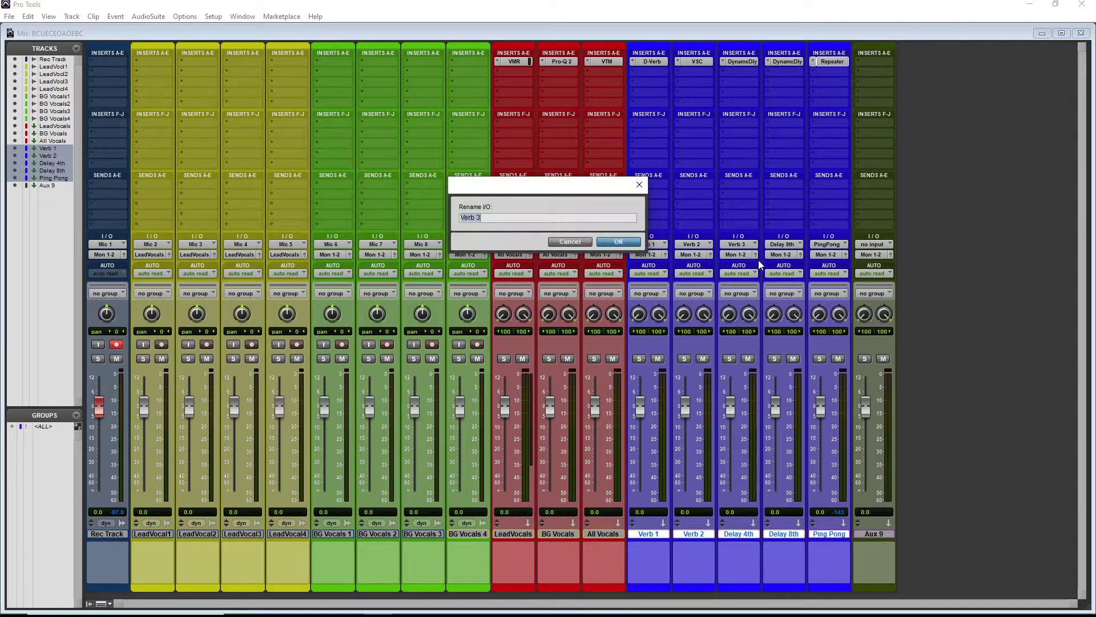
type("Delay 4th")
key("Return")
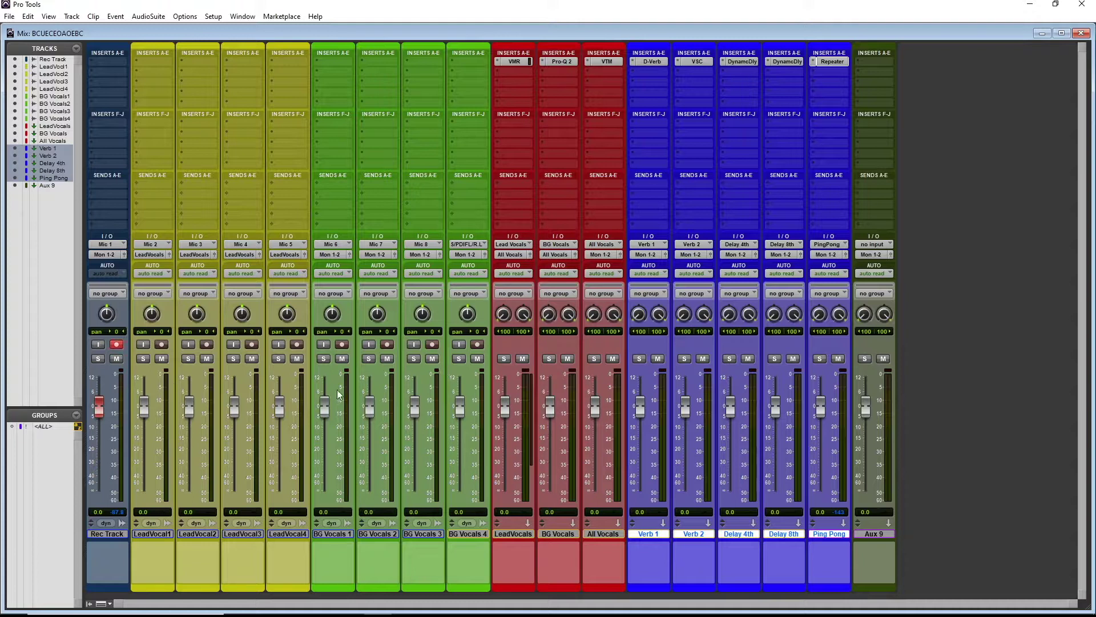
- Add a send to the stereo Verb 1 bus on the LeadVocals aux and set its level to 0.0 dB
left_click(288, 534)
left_click(151, 533, "shift")
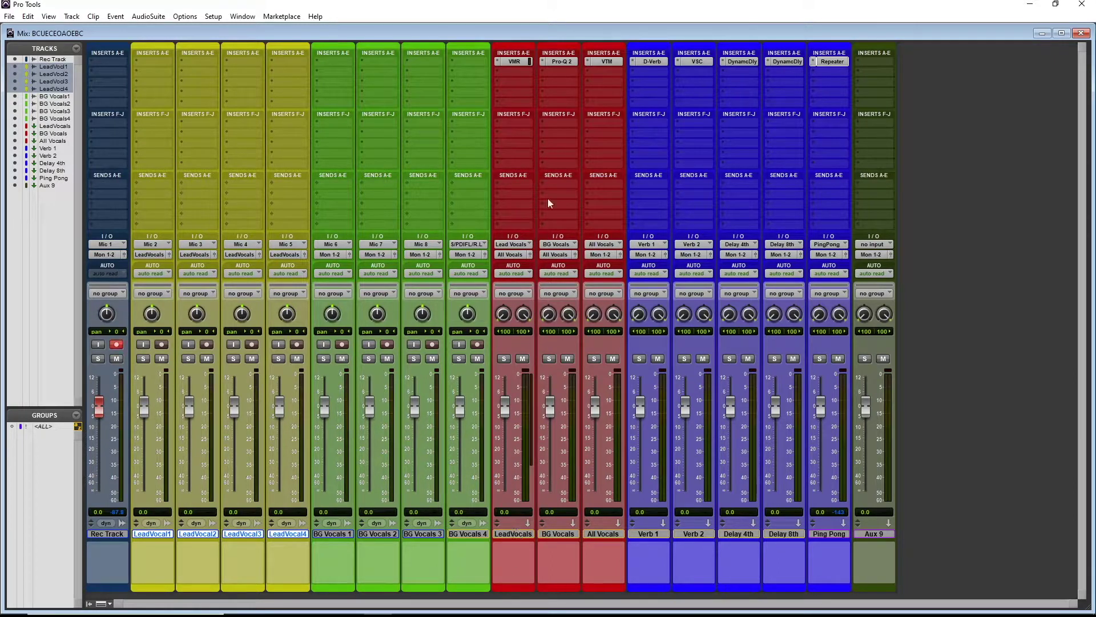
left_click(520, 123)
mouse_move(546, 139)
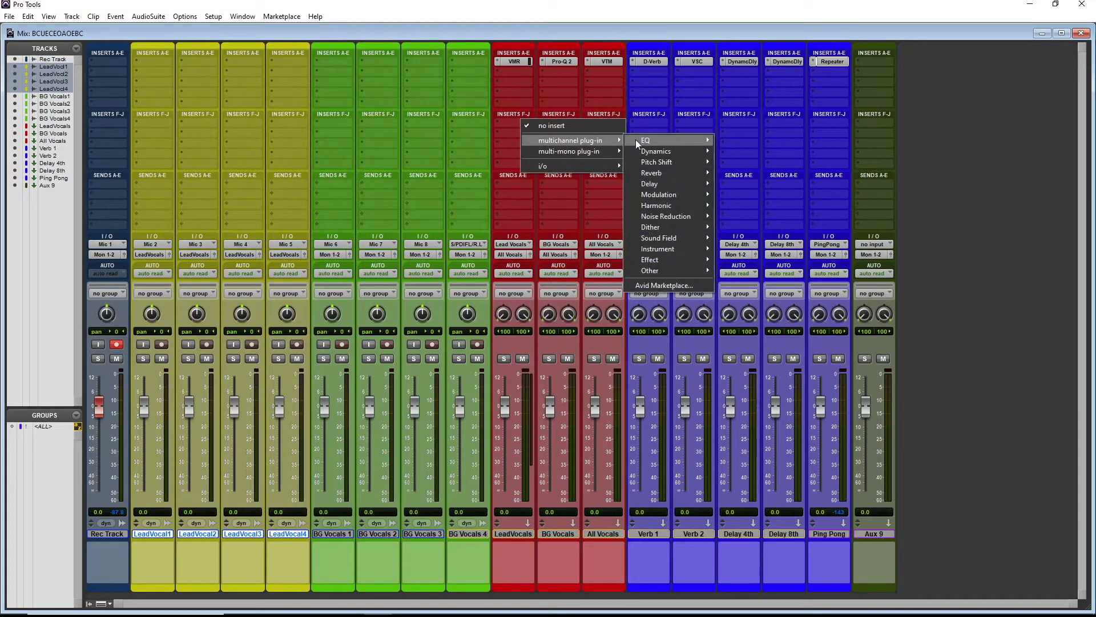
left_click(513, 183)
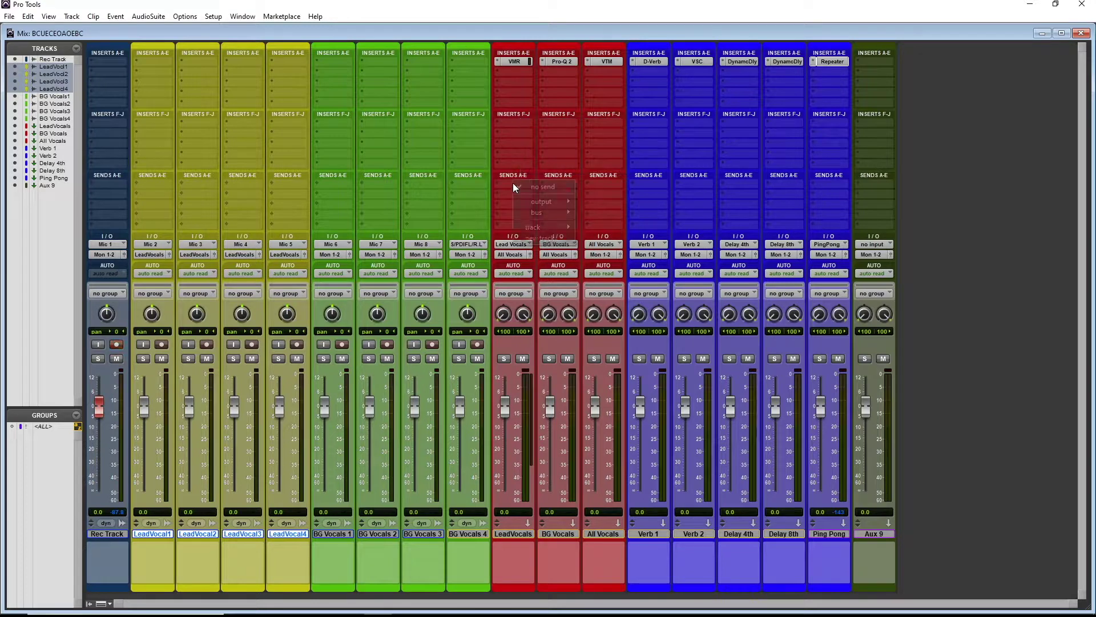
mouse_move(541, 210)
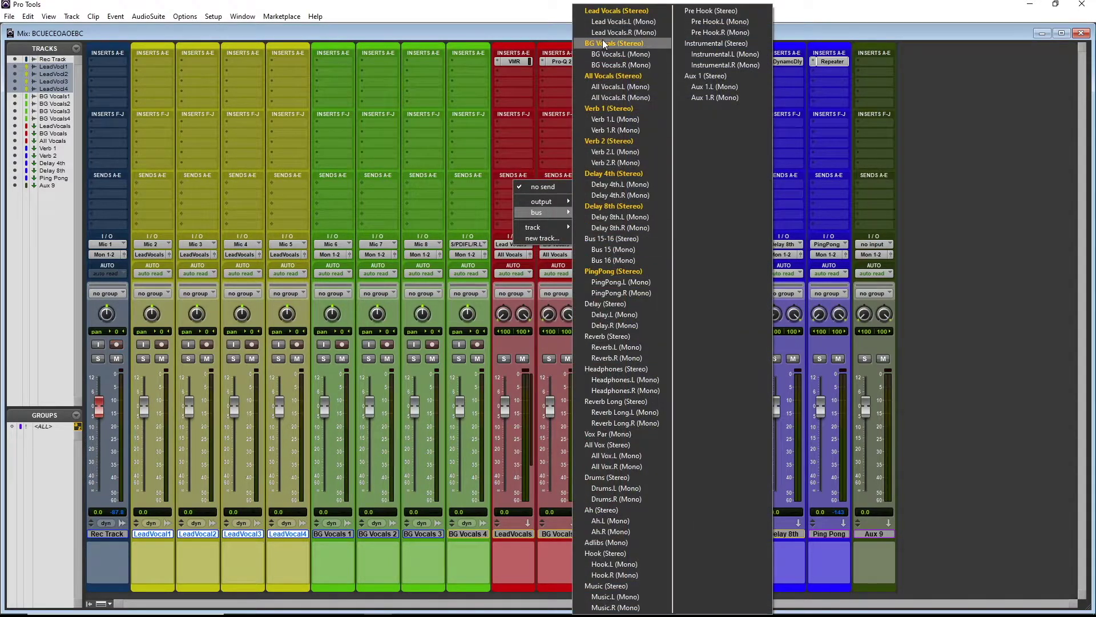
left_click(629, 109)
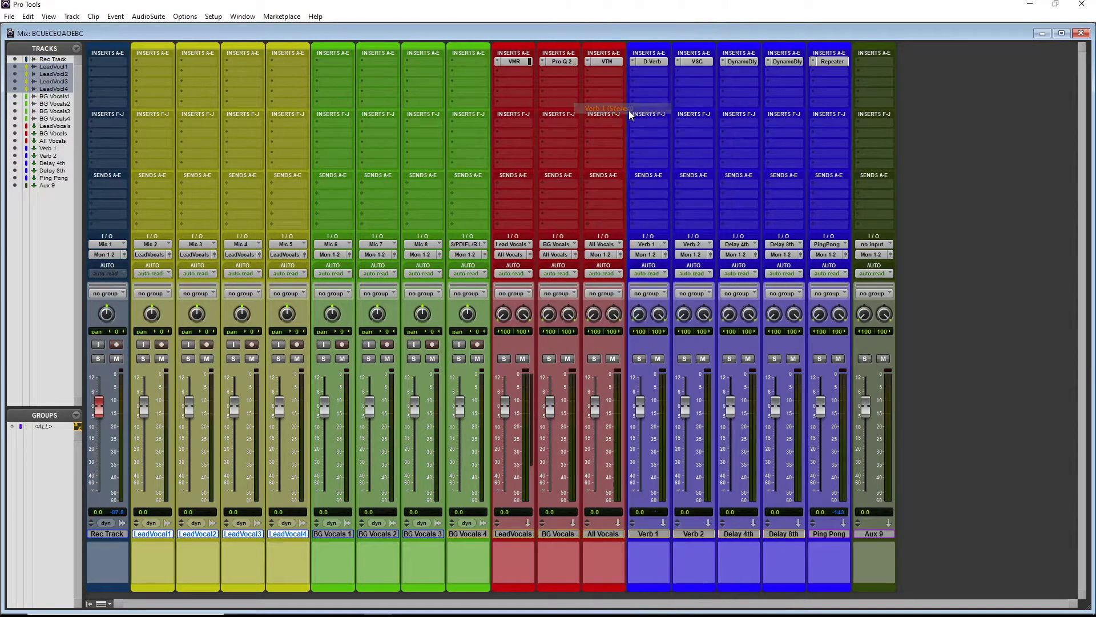
left_click(29, 260, "alt")
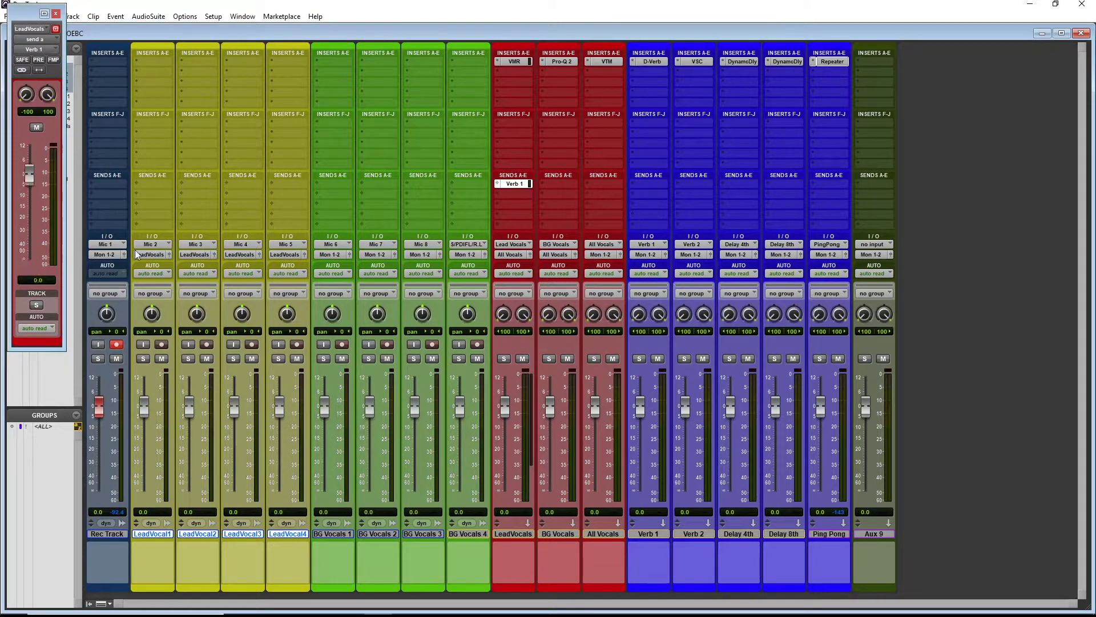
- Add sends to the stereo Verb 2 and Delay 4th buses on the LeadVocals aux
left_click(515, 194)
mouse_move(548, 223)
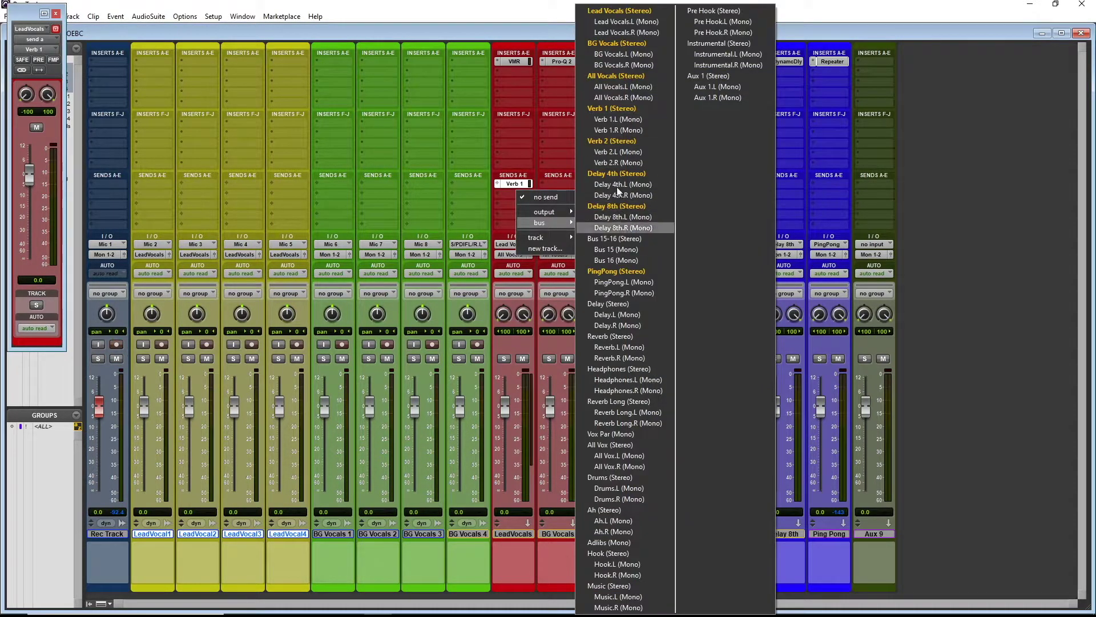
left_click(616, 142)
left_click(525, 207)
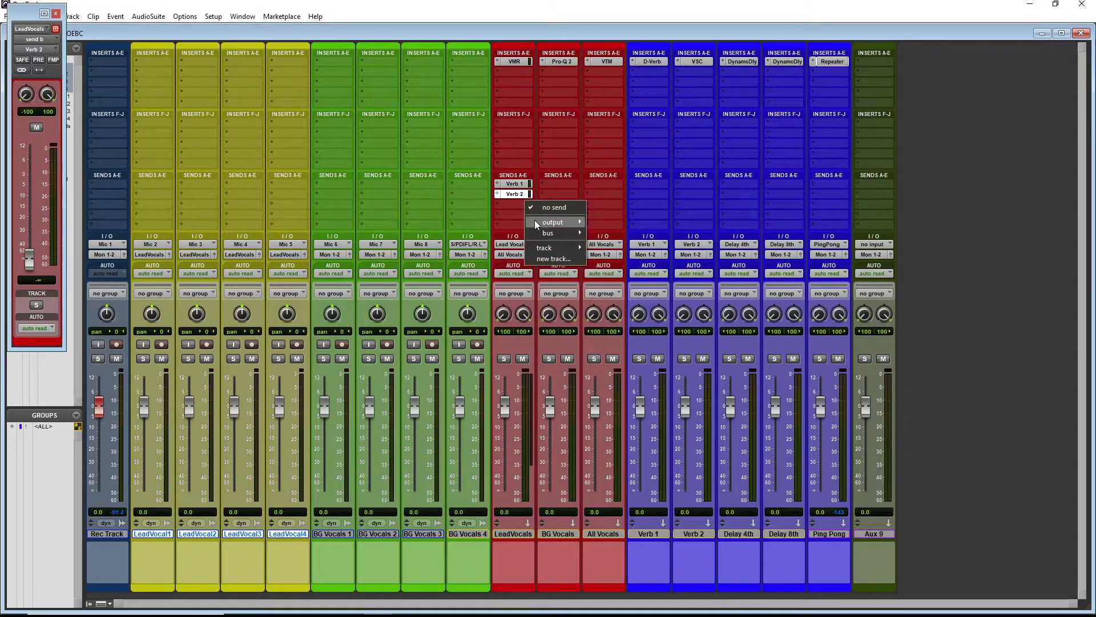
mouse_move(549, 232)
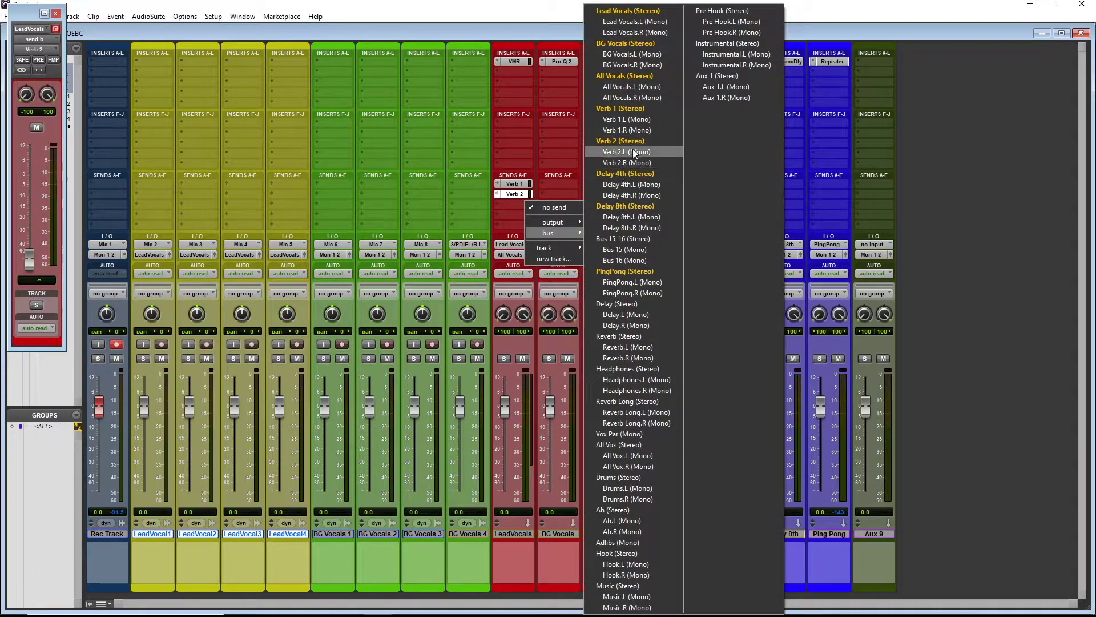
left_click(628, 173)
- Add sends to the stereo Delay 8th and PingPong buses on the LeadVocals aux
left_click(521, 214)
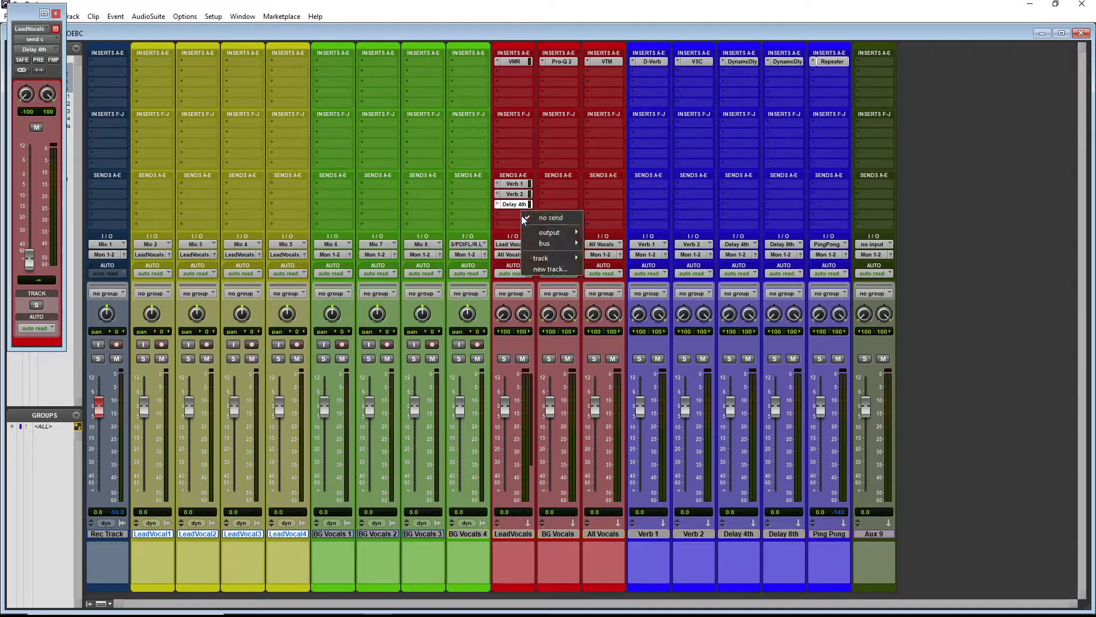
mouse_move(558, 242)
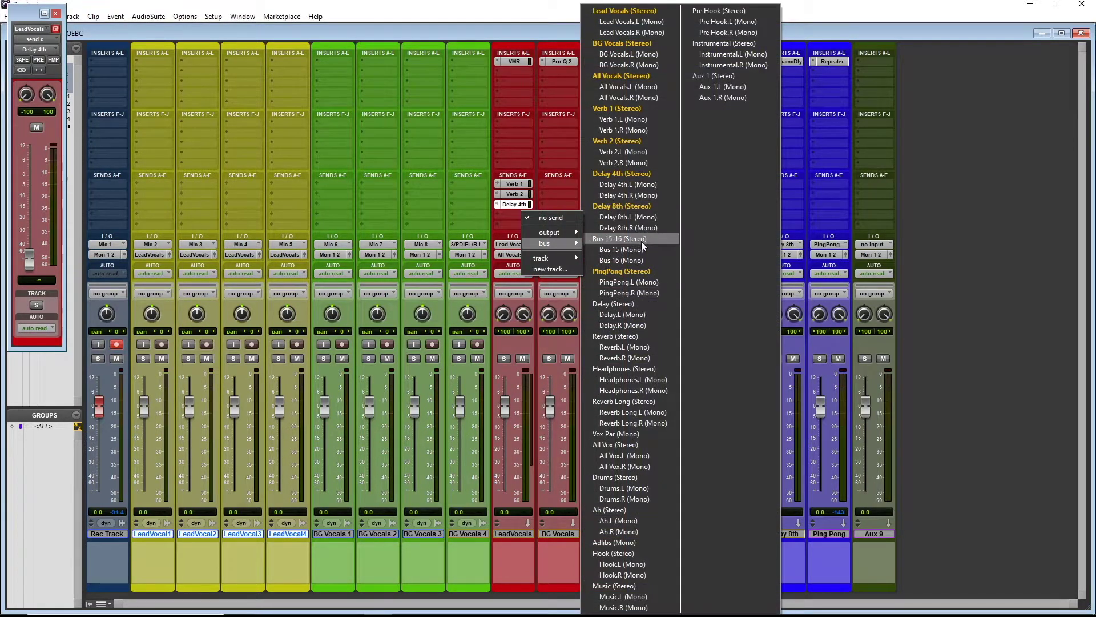
left_click(635, 207)
left_click(520, 226)
mouse_move(556, 252)
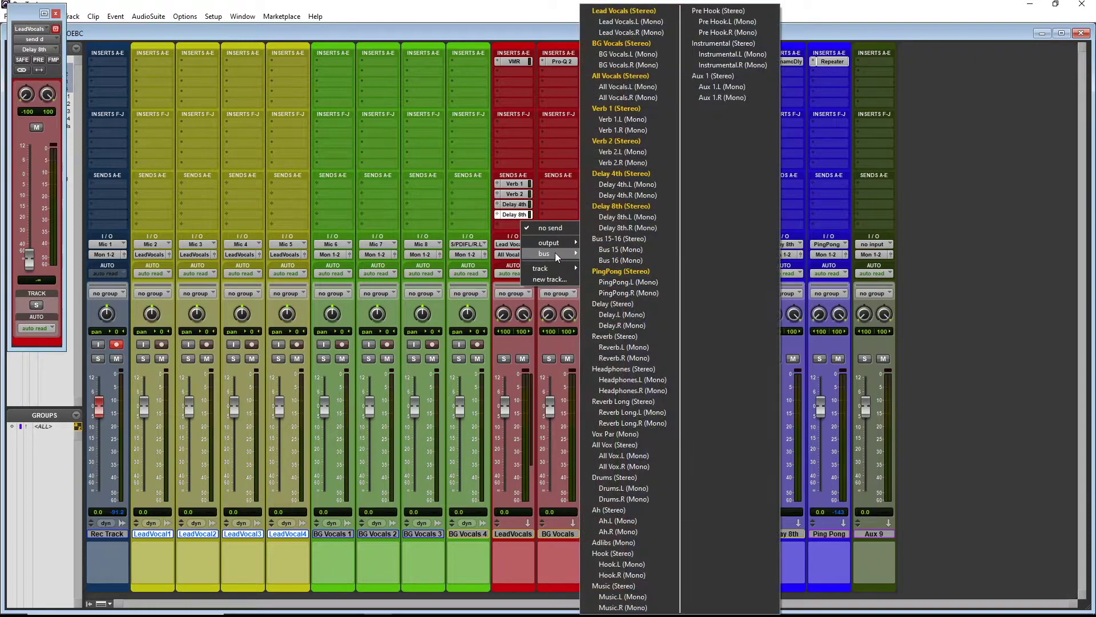
left_click(631, 271)
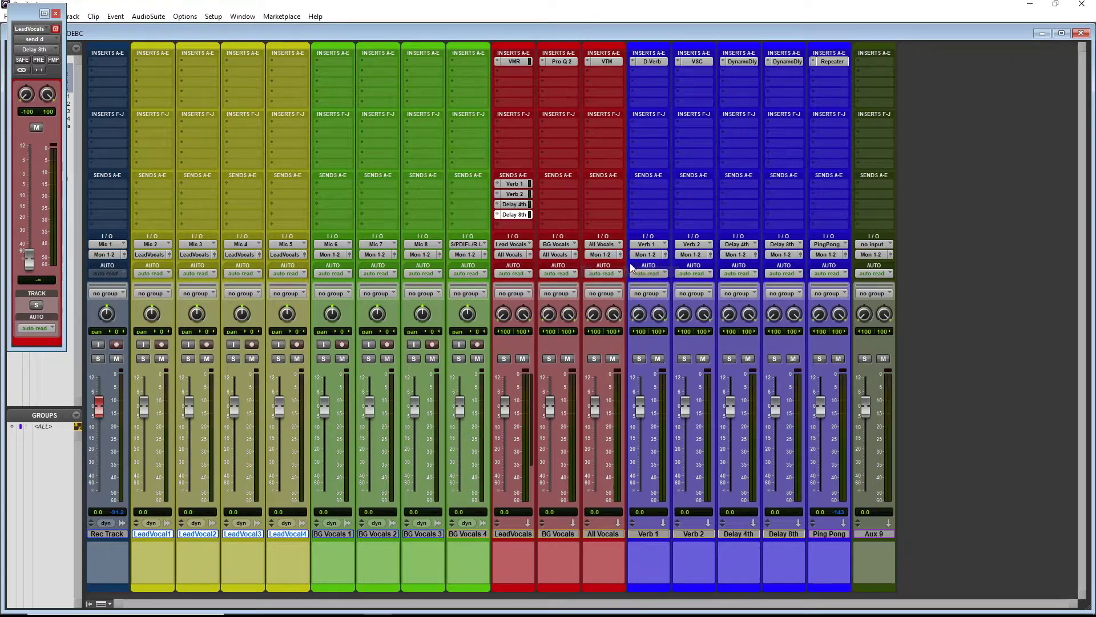
- Show Sends F-J in the mixer and copy the five LeadVocals sends to the BG Vocals aux
right_click(522, 54)
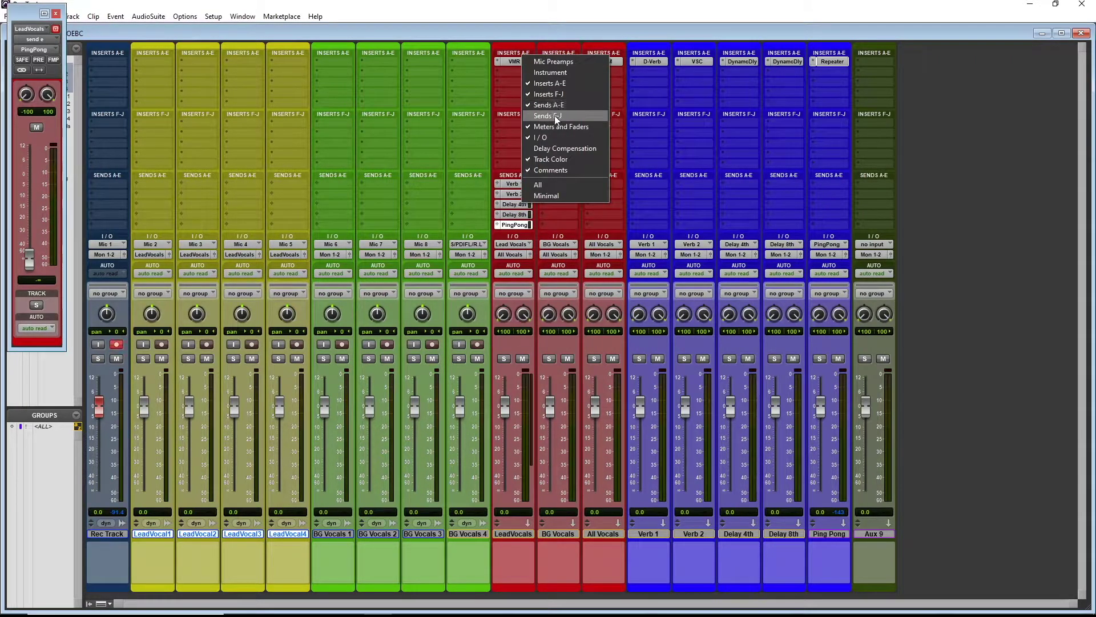
right_click(508, 53)
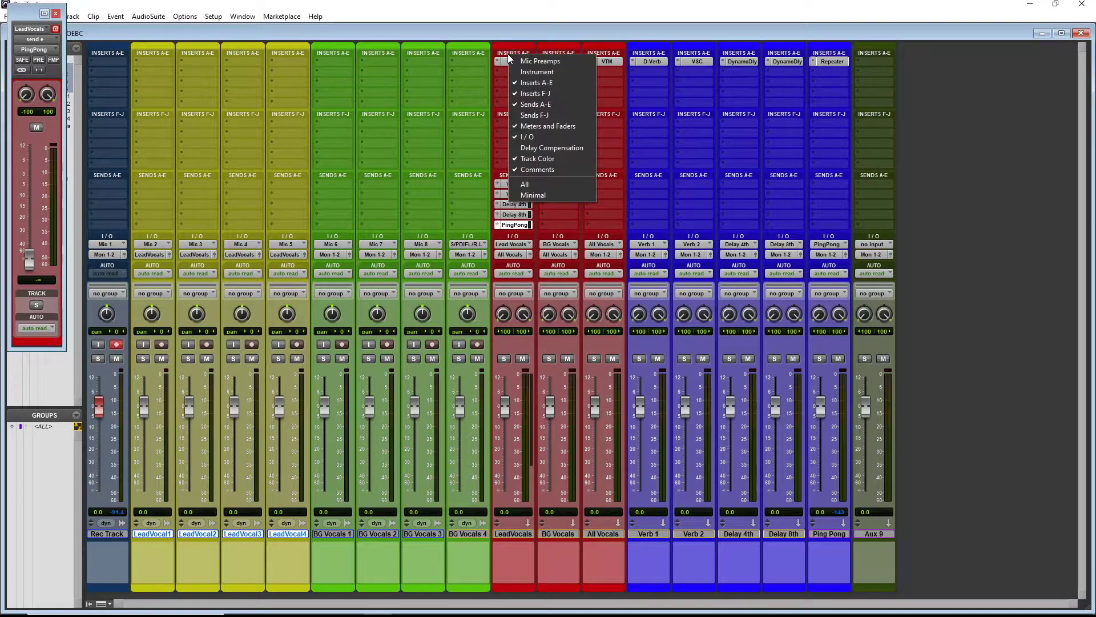
left_click(539, 114)
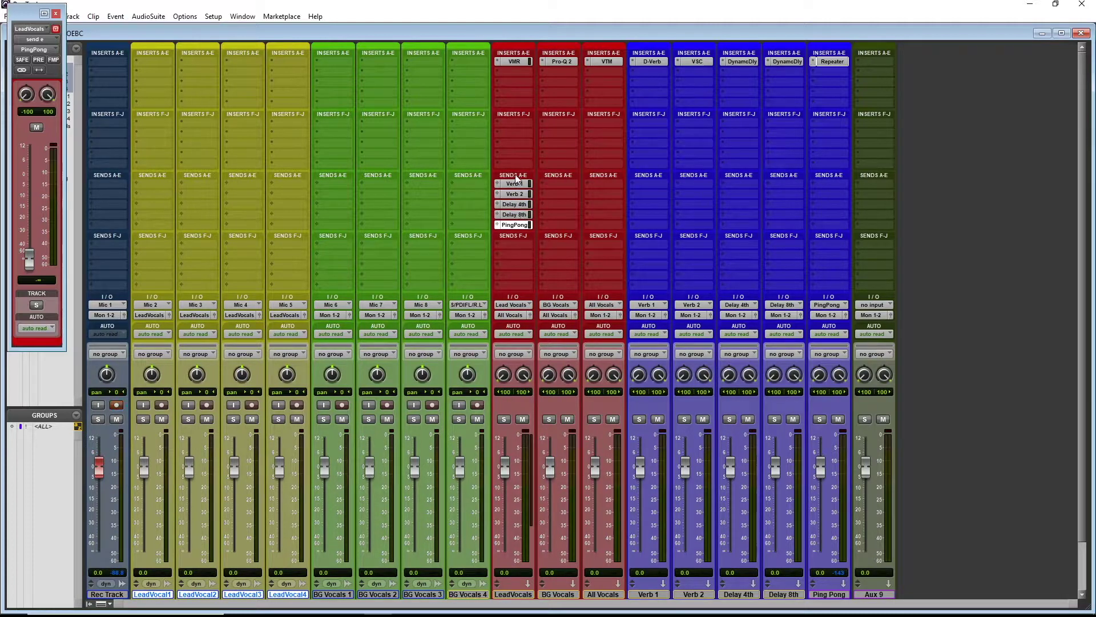
left_click_drag(538, 186, 548, 194)
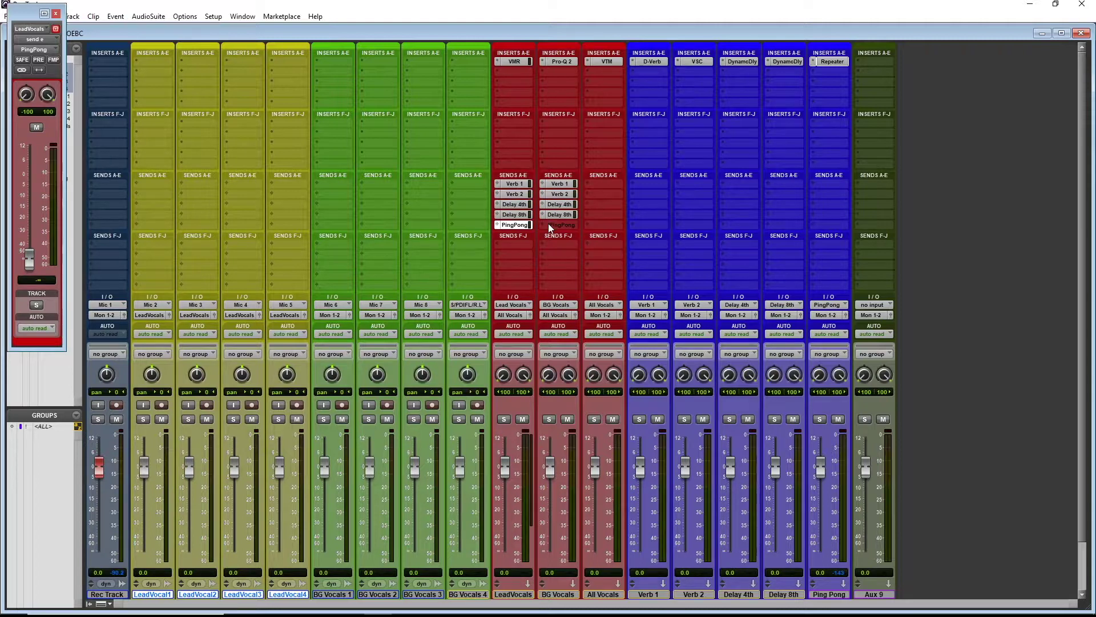
- Set the PingPong, Delay 8th, Delay 4th and Verb 2 send levels on LeadVocals to 0.0 dB
left_click(29, 260, "alt")
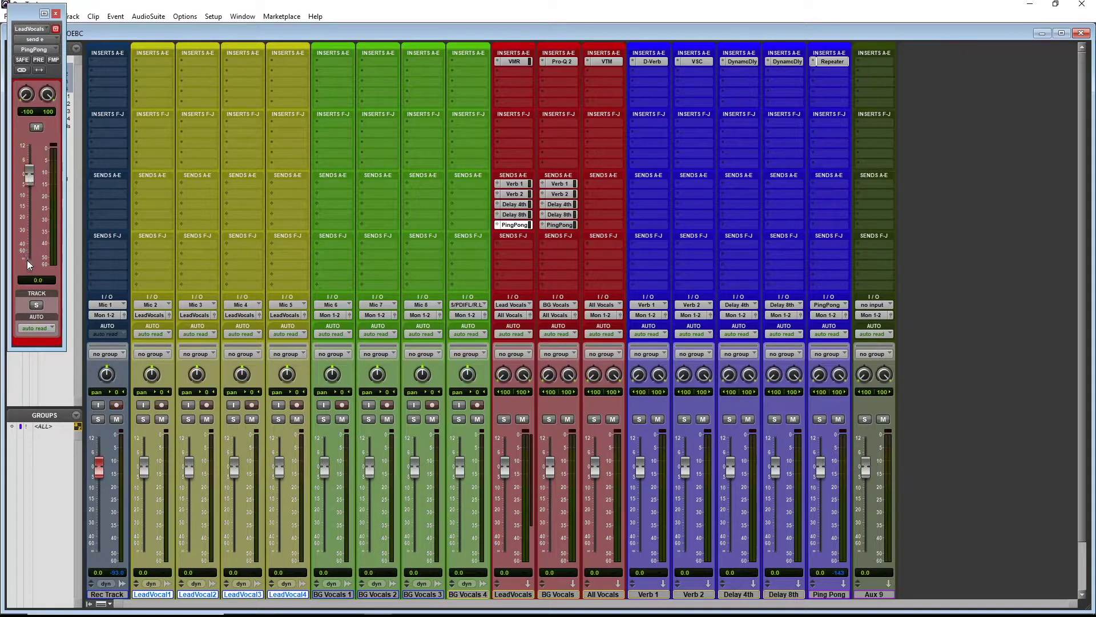
left_click(517, 216)
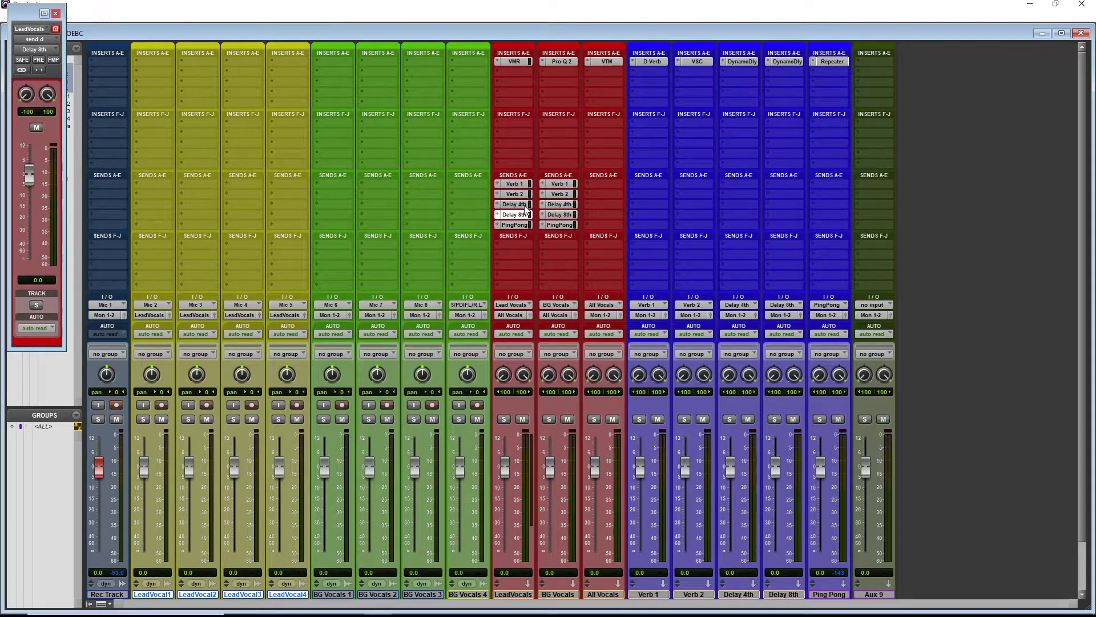
left_click(514, 205)
left_click(34, 263, "alt")
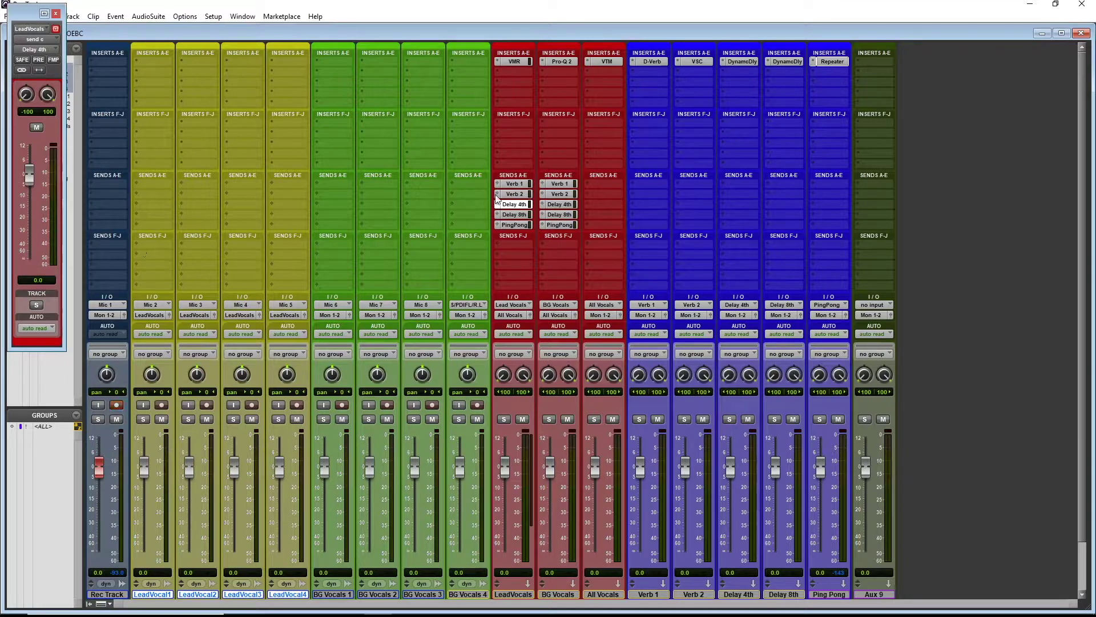
left_click(514, 194)
left_click(32, 264, "alt")
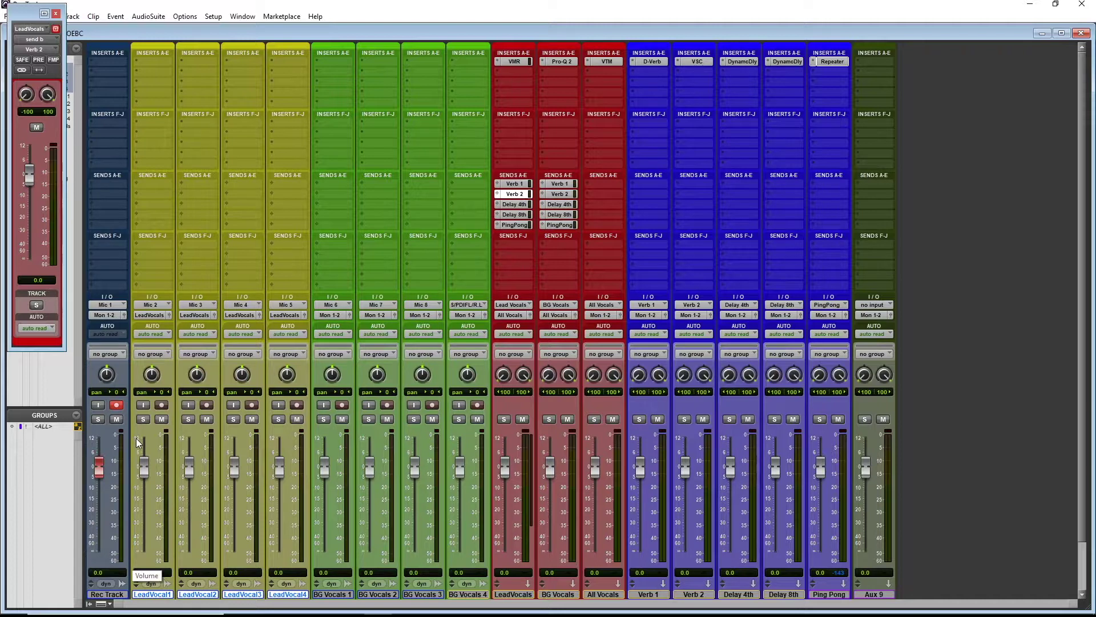
- Switch to the Edit window and create one new stereo audio track after Rec Track
key("ctrl+equal")
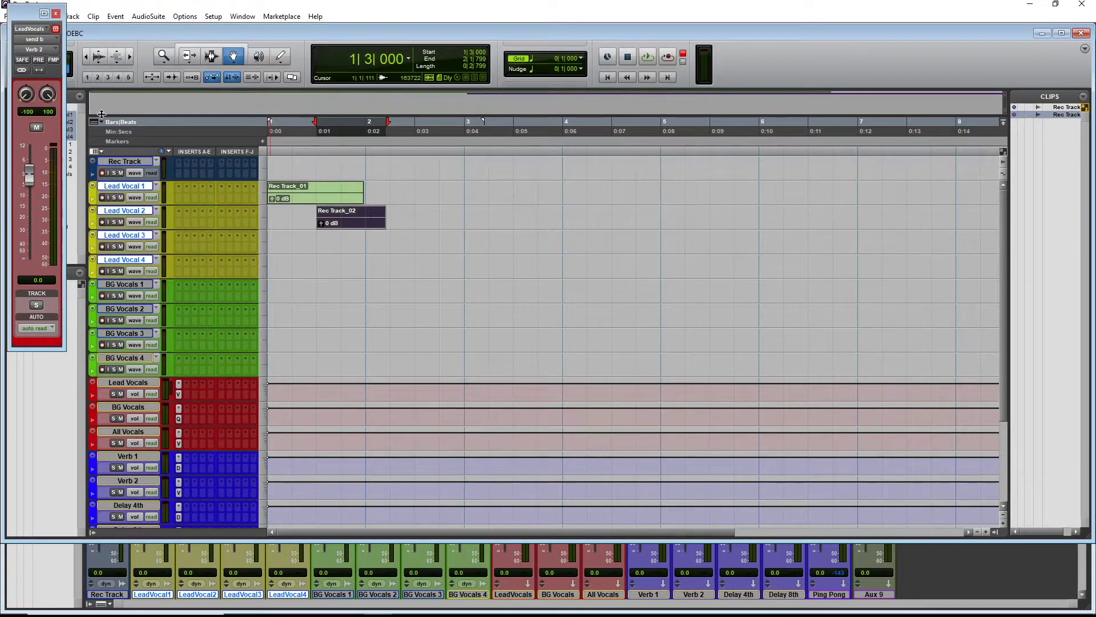
left_click(120, 164)
right_click(120, 163)
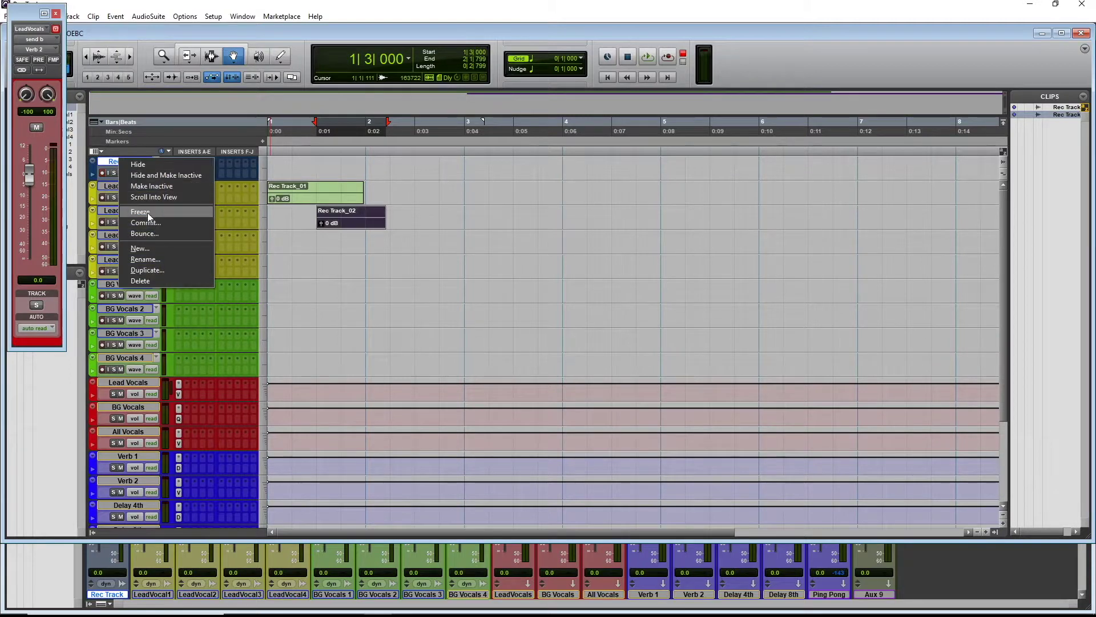
left_click(156, 252)
left_click(511, 212)
left_click(521, 228)
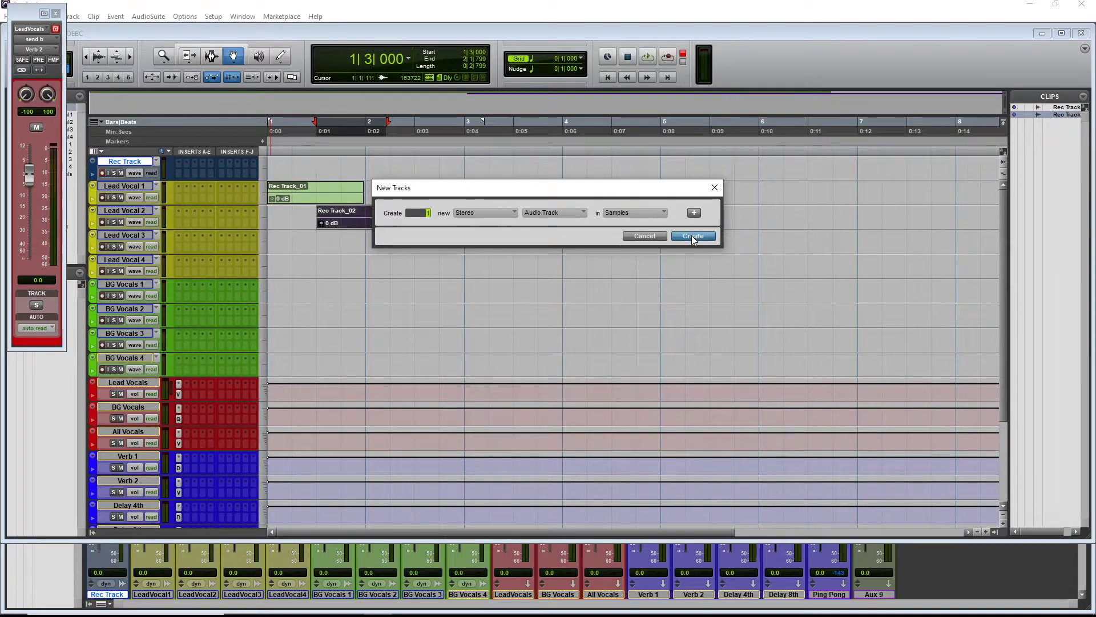
left_click(694, 236)
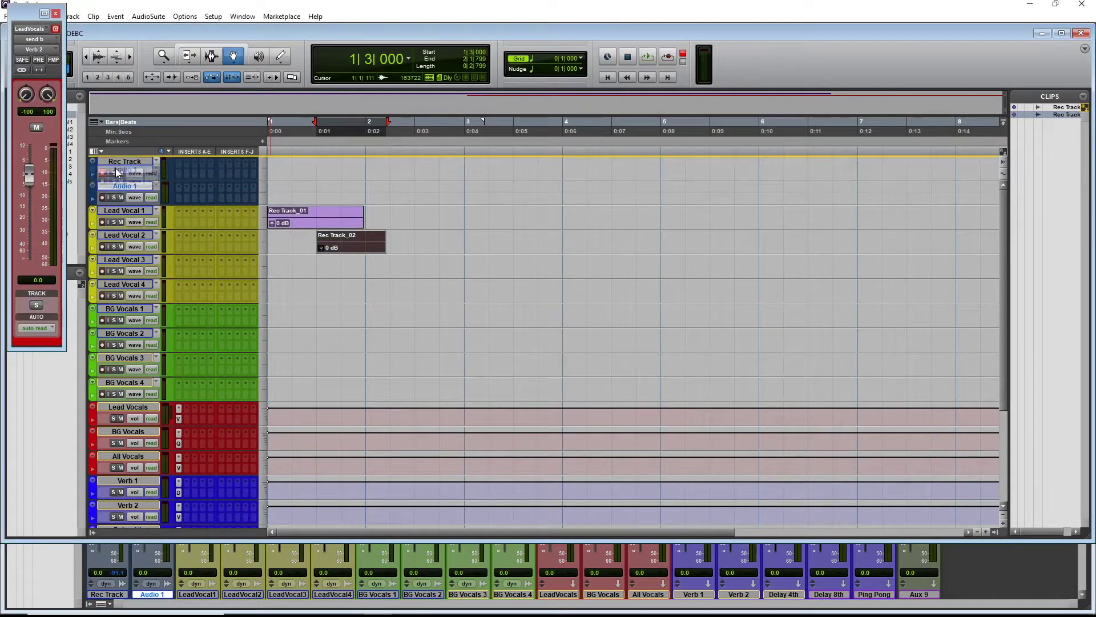
- Move the new audio track above Rec Track, colour it purple and close the open send window
left_click_drag(101, 172, 101, 197)
double_click(93, 174)
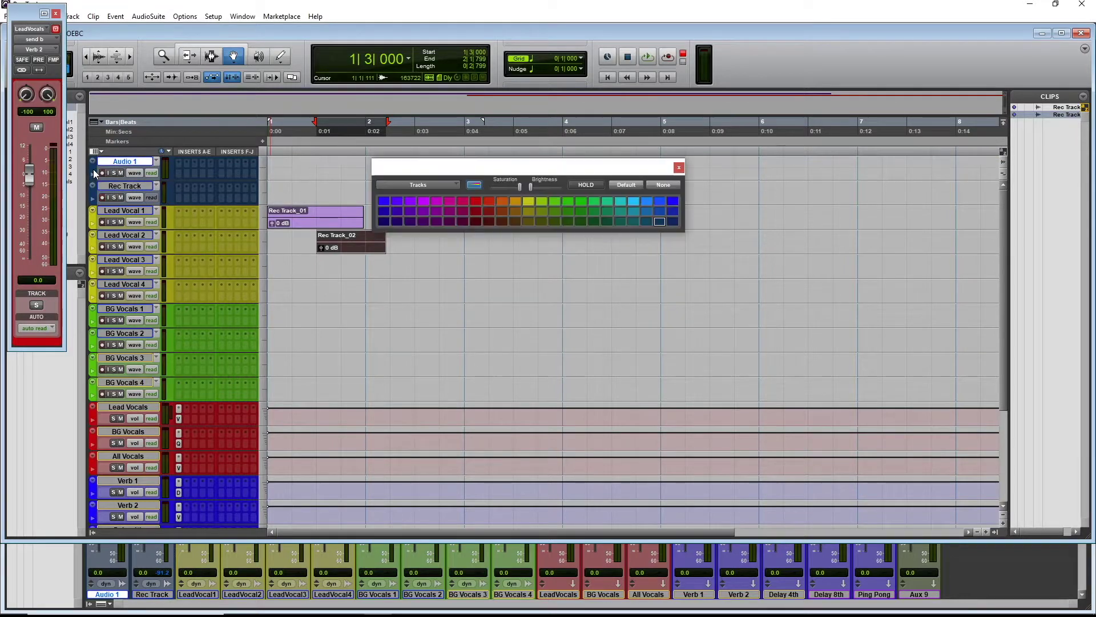
left_click(425, 206)
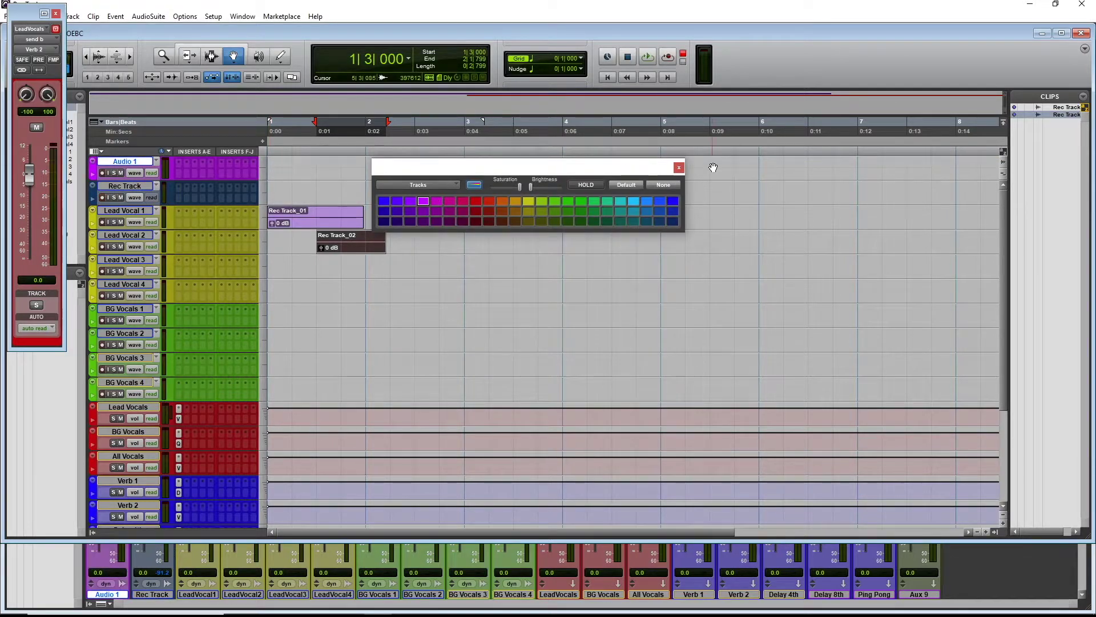
left_click(678, 167)
left_click(103, 197)
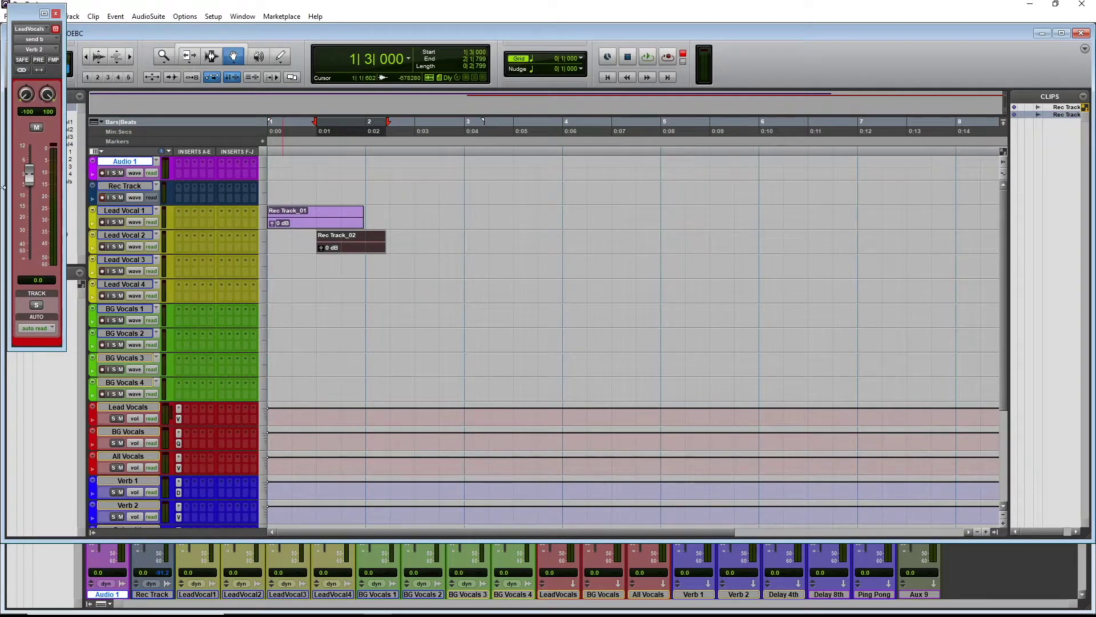
left_click(55, 13)
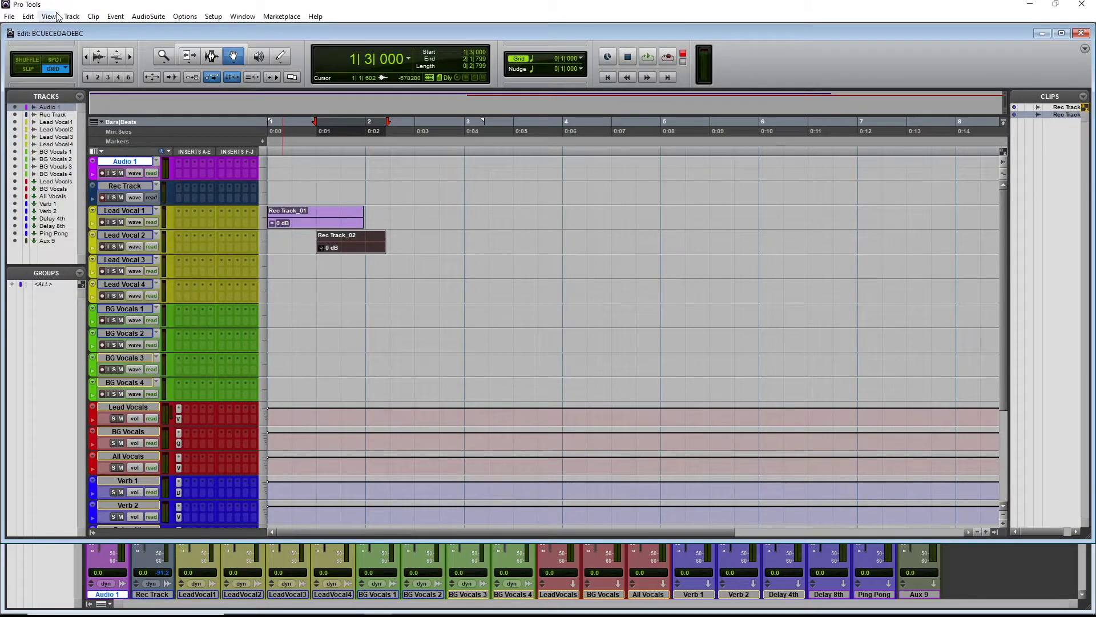
- Start importing audio, browse to the Martyrs session's Audio Files folder and select the first "[FREE] Roddy Ricch" file
left_click(9, 16)
mouse_move(69, 177)
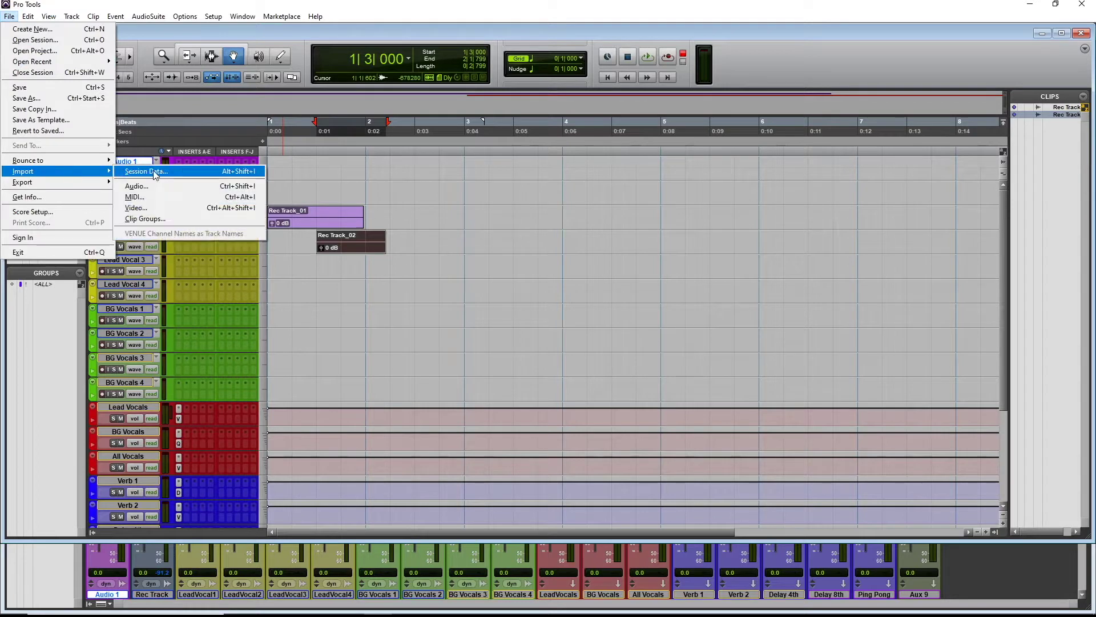
left_click(188, 183)
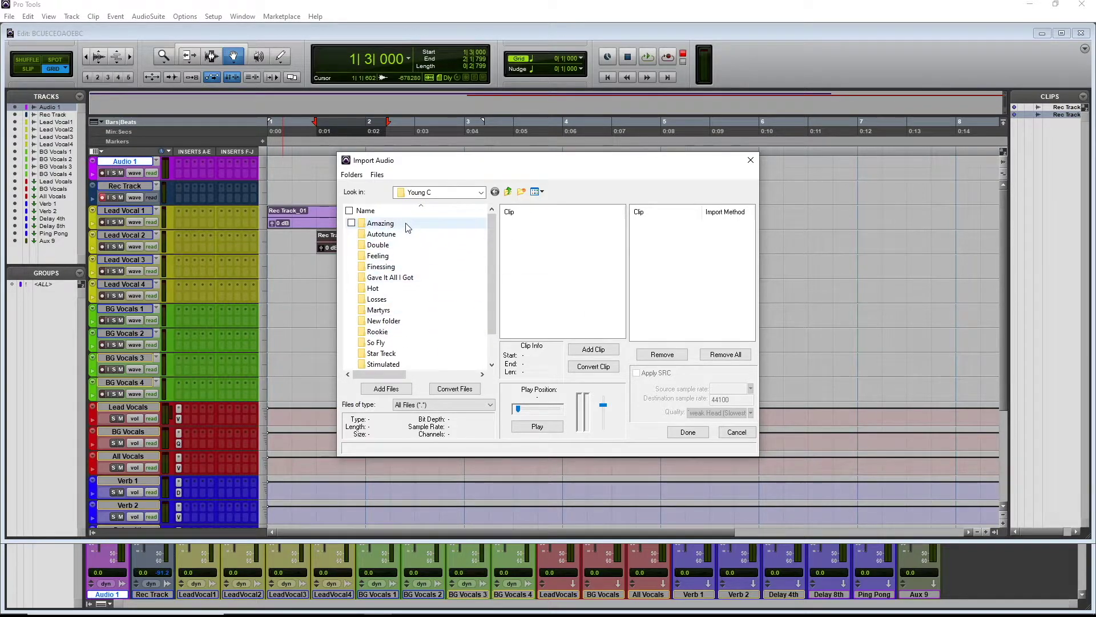
double_click(407, 267)
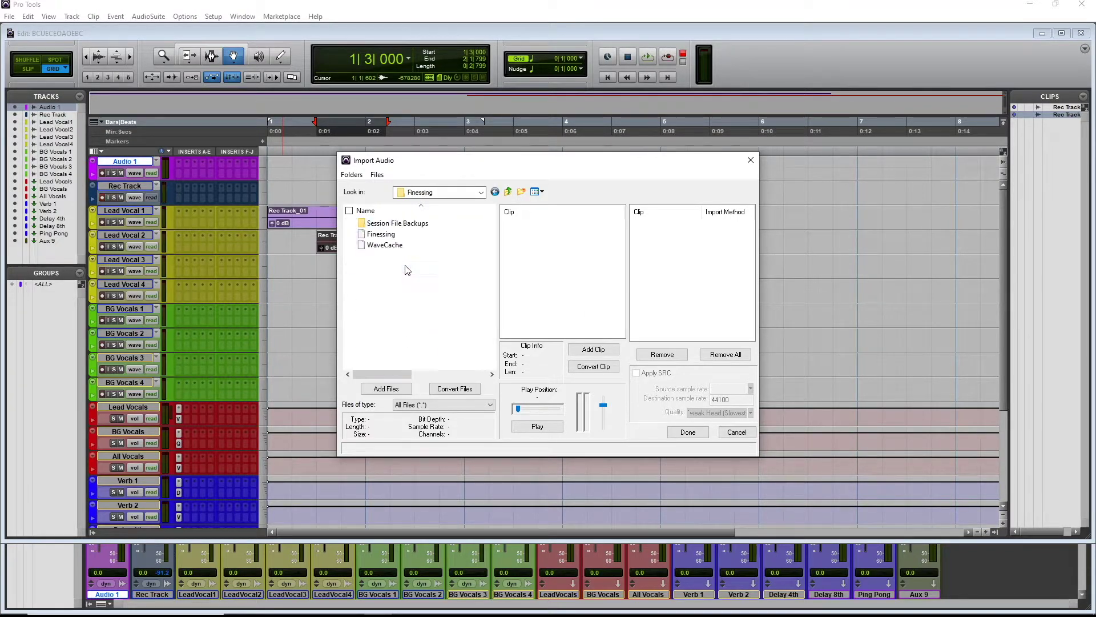
left_click(508, 192)
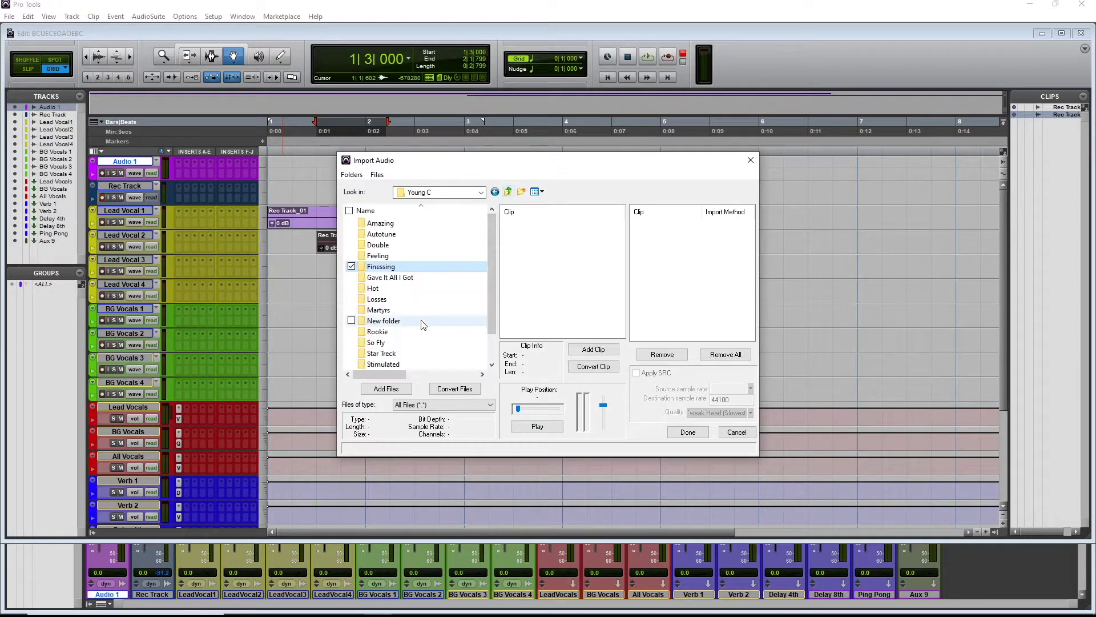
scroll(411, 331, "down", 1)
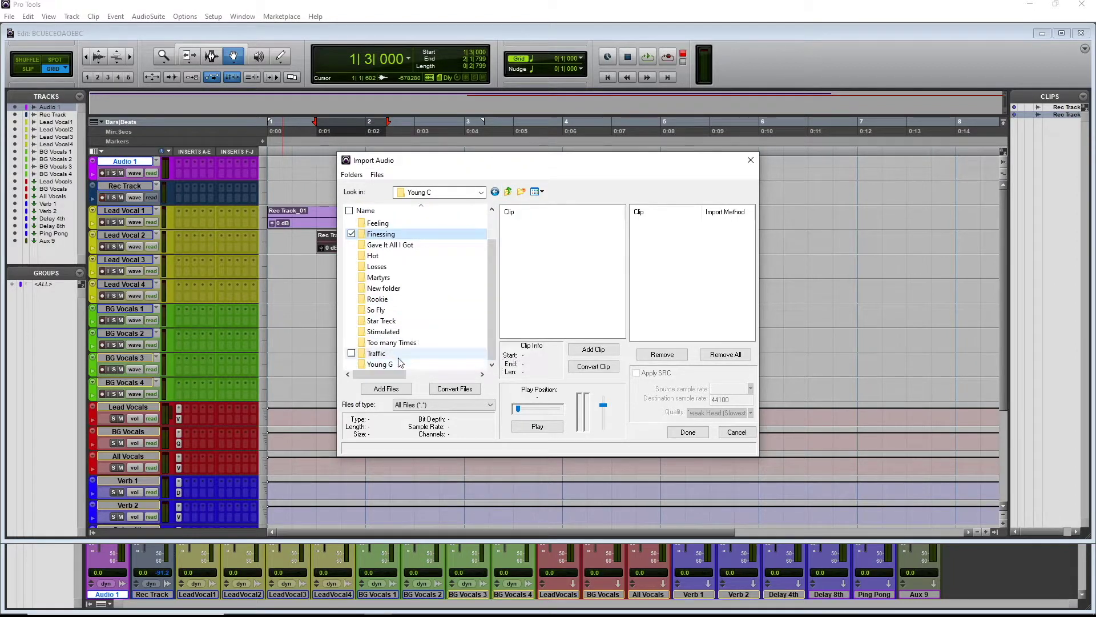
double_click(399, 280)
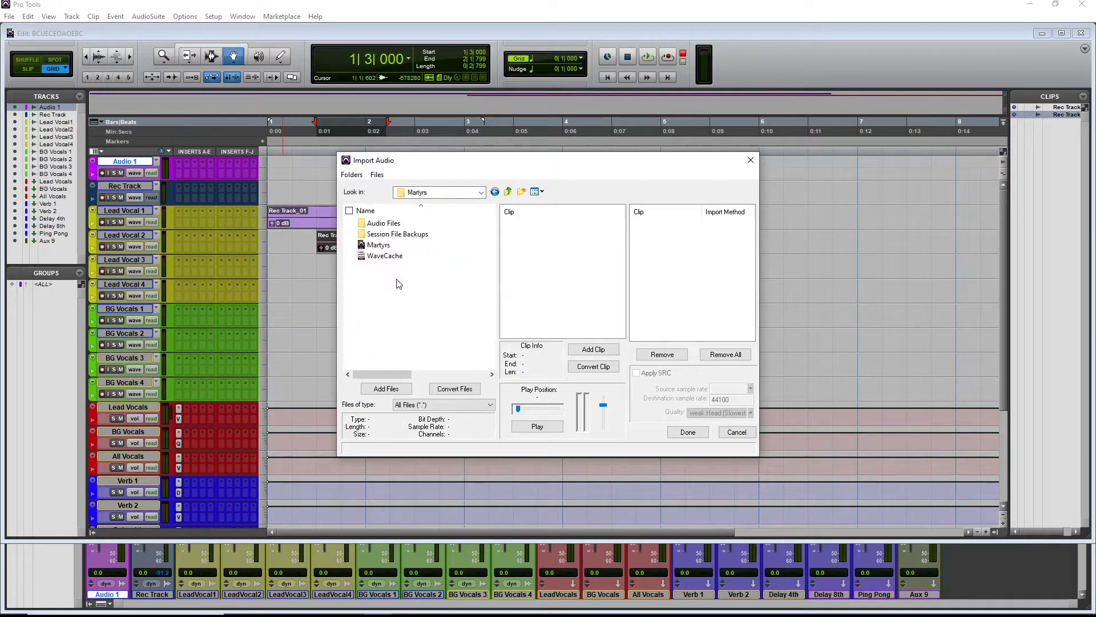
double_click(394, 224)
left_click(398, 225)
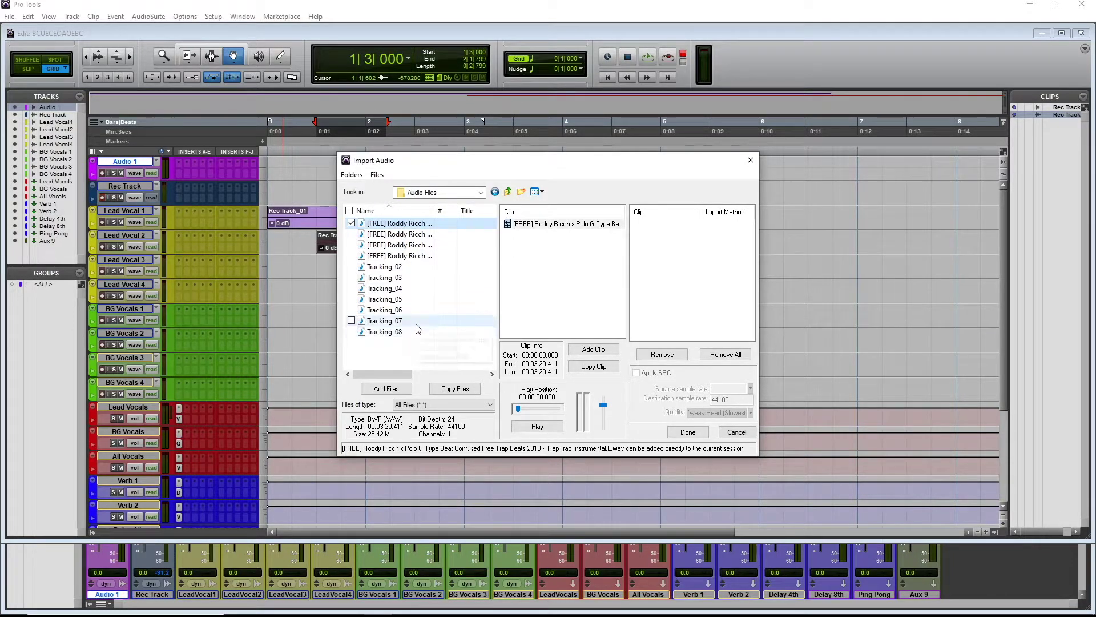
- Copy the selected Roddy Ricch file into the current session's Audio Files folder and import it to the Clip List
left_click(455, 389)
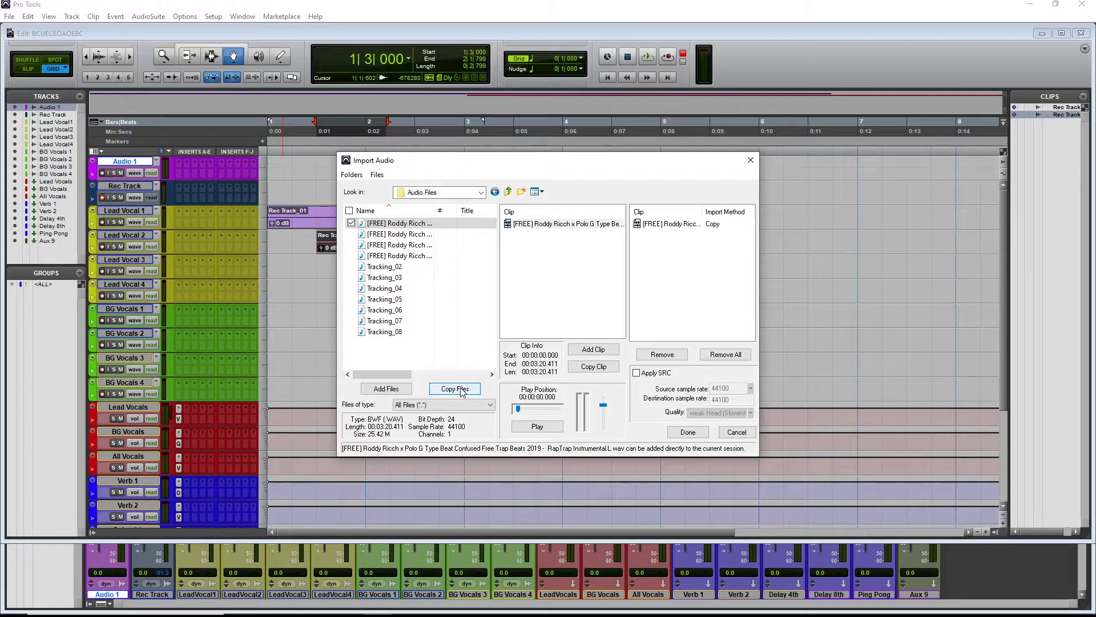
left_click(697, 431)
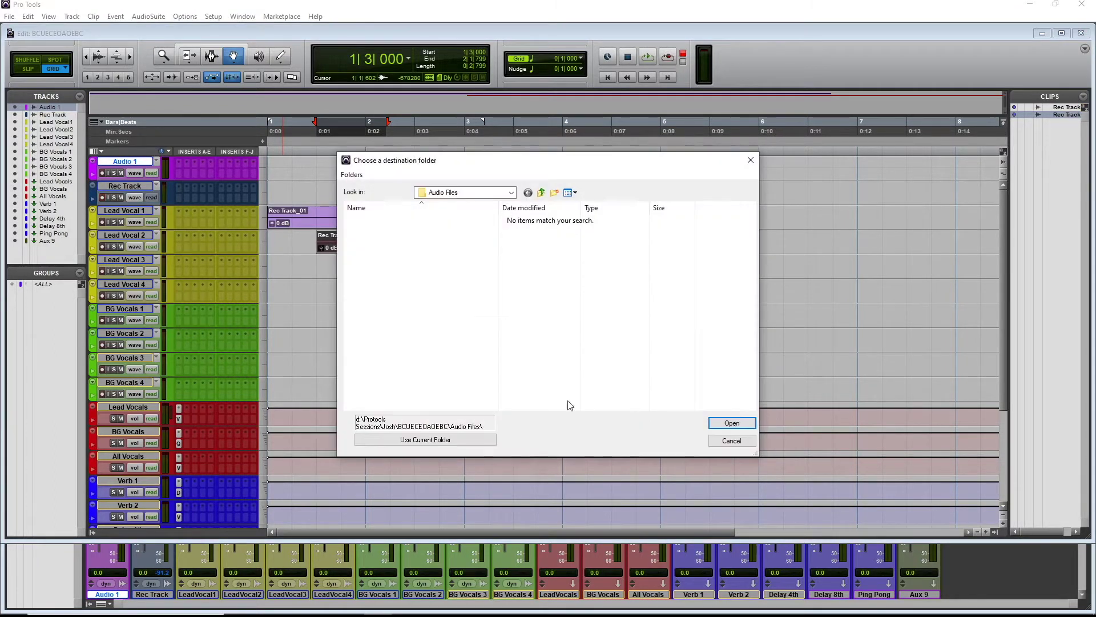
left_click(461, 438)
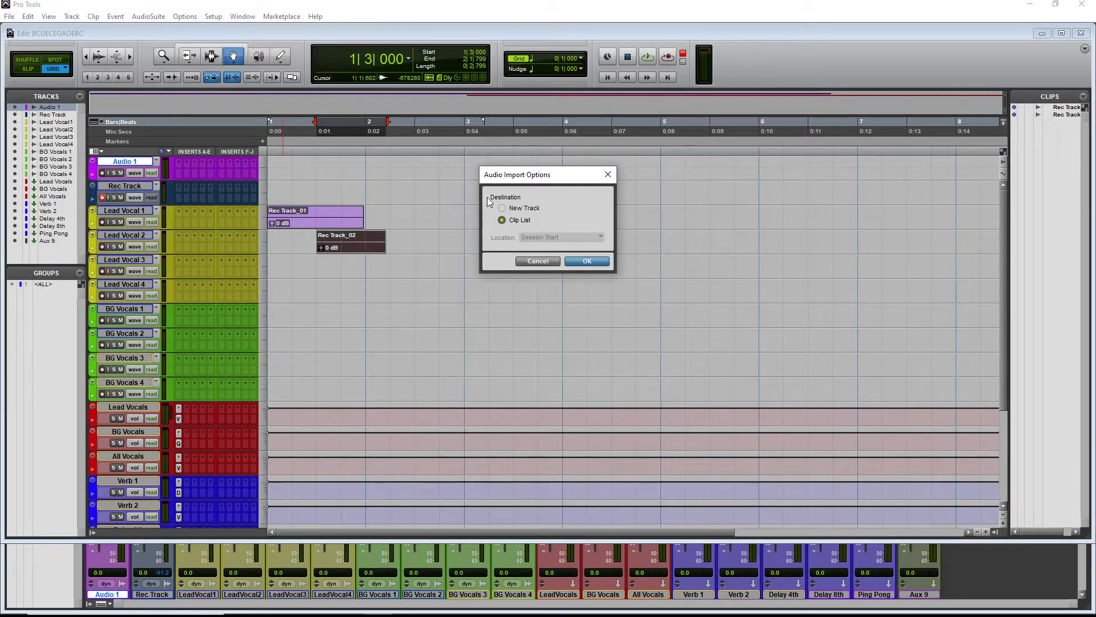
left_click(587, 261)
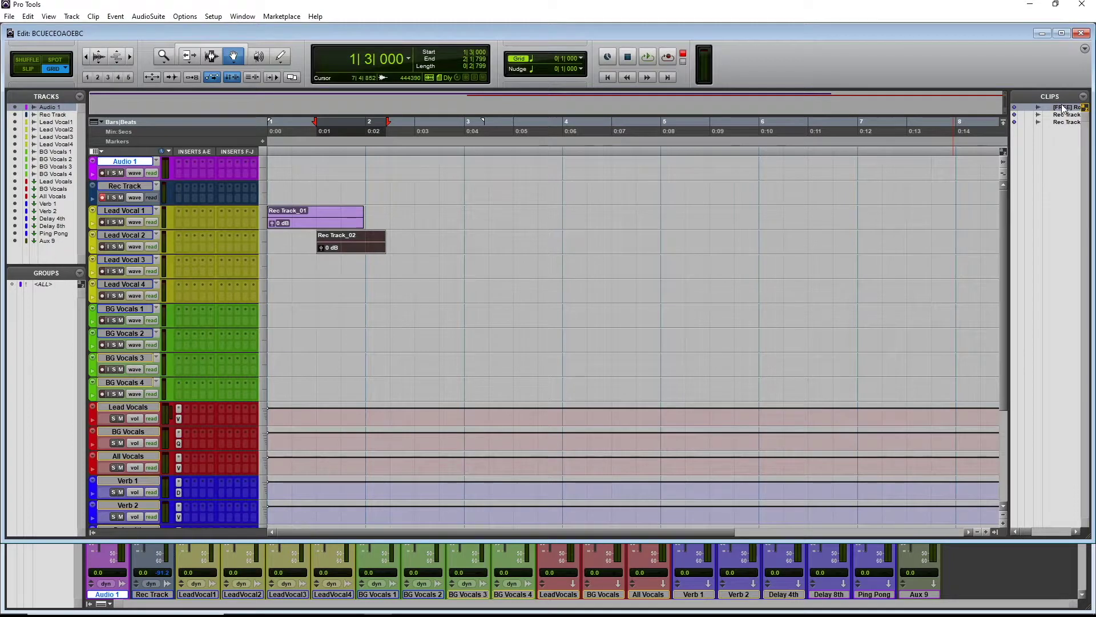
- Try to place the imported Roddy Ricch clip on the stereo Audio 1 track
left_click_drag(1067, 109, 254, 173)
left_click_drag(349, 170, 1042, 156)
key("Return")
key("ctrl+[")
key("ctrl+[")
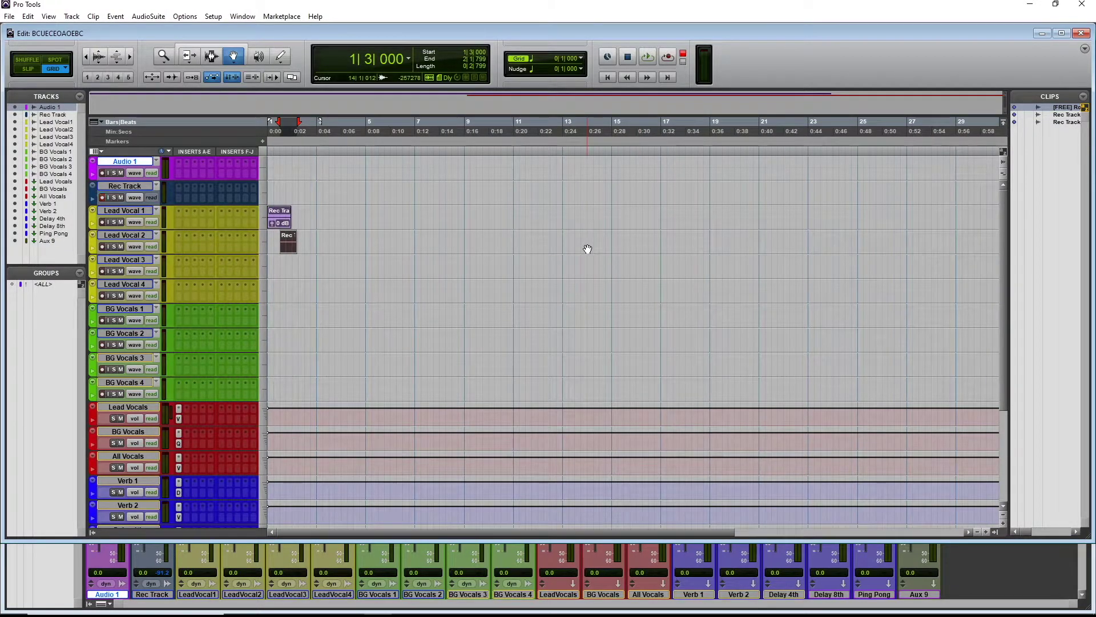
- Start another audio import and browse to the Downloads folder on Local Disk (D:)
left_click(10, 17)
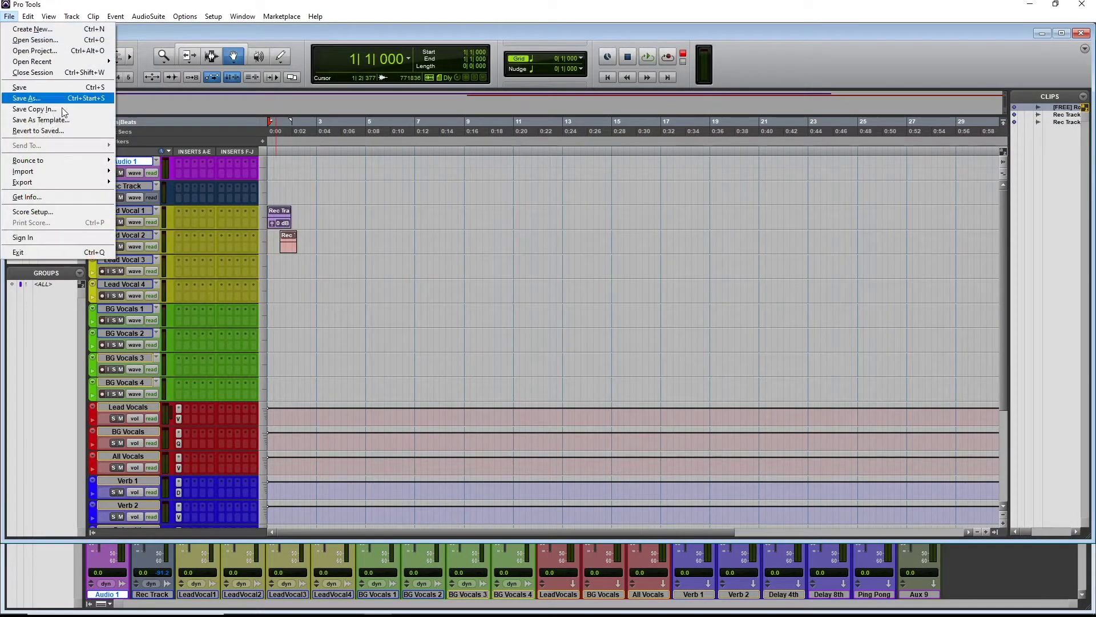
mouse_move(72, 172)
left_click(153, 191)
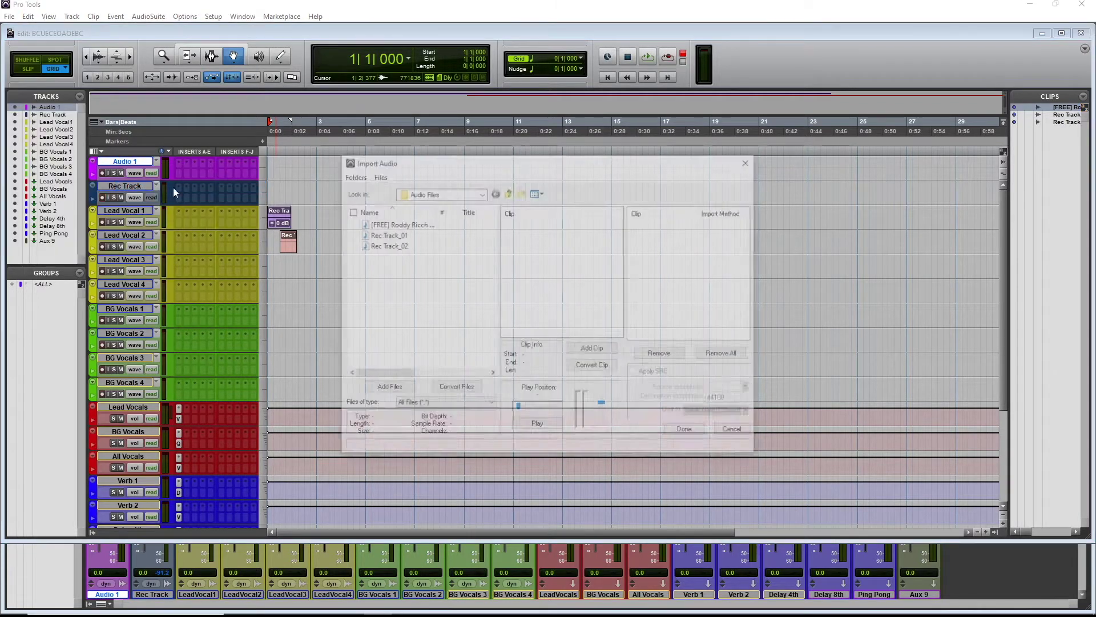
left_click(507, 191)
left_click(509, 191)
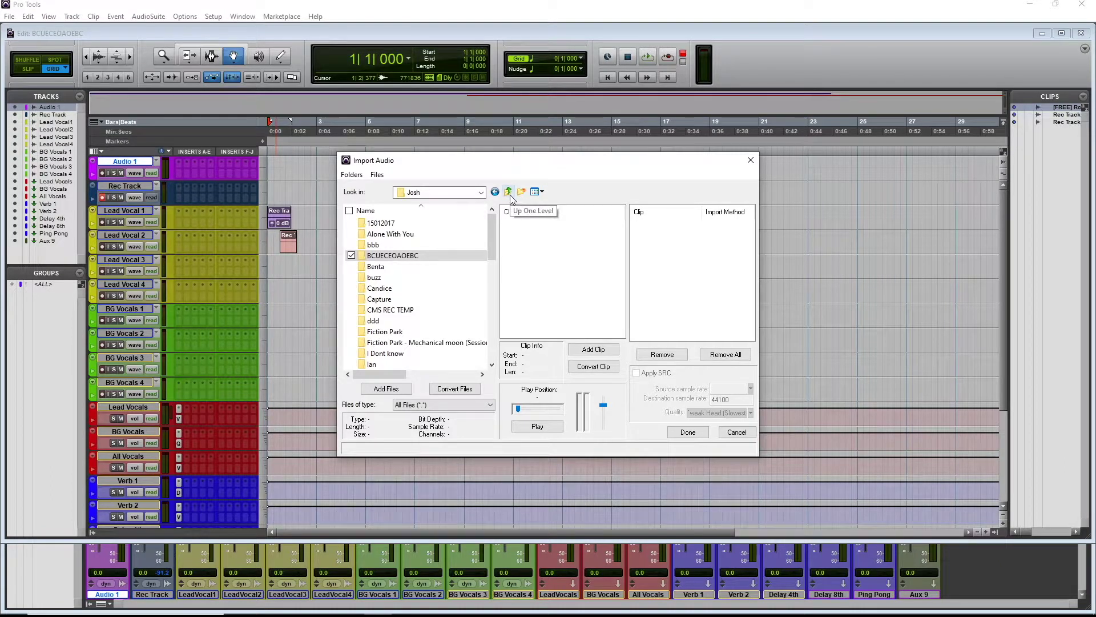
left_click(510, 197)
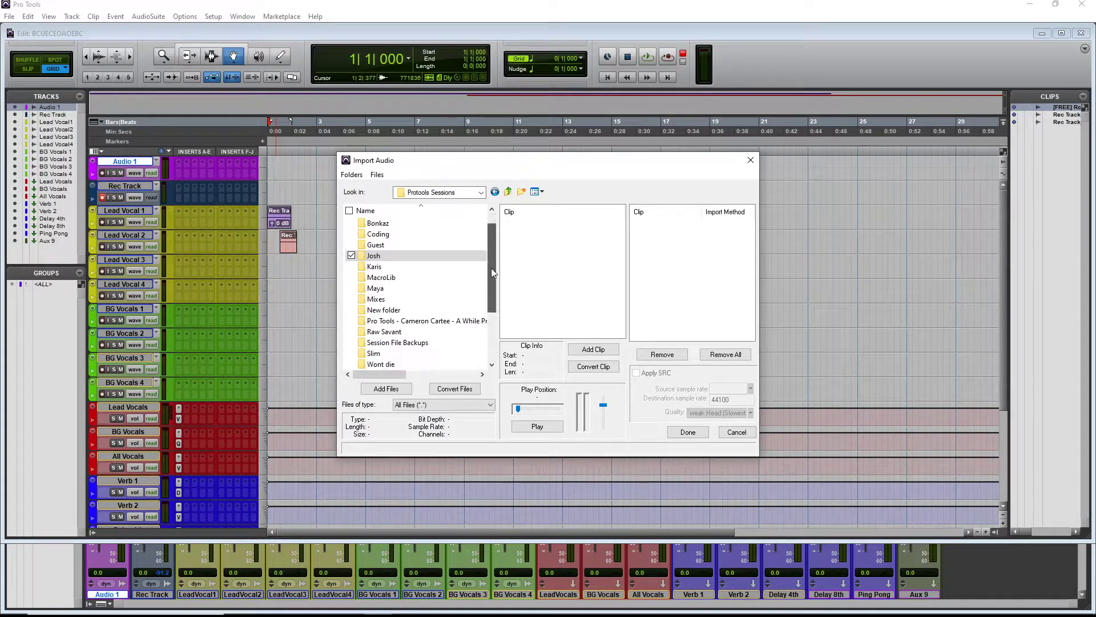
left_click(509, 193)
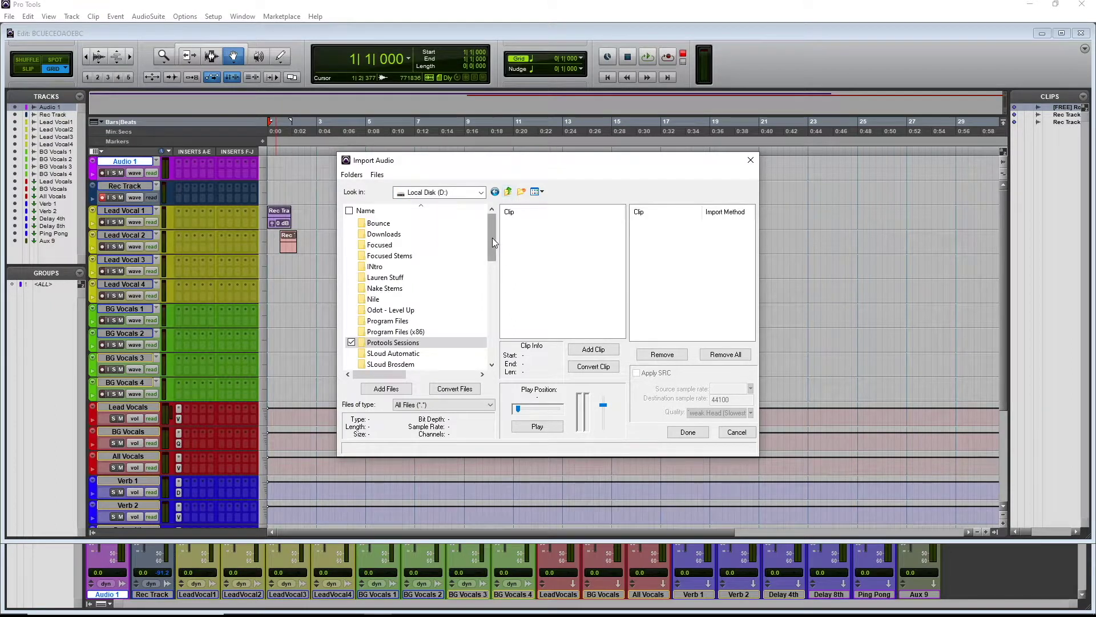
double_click(411, 238)
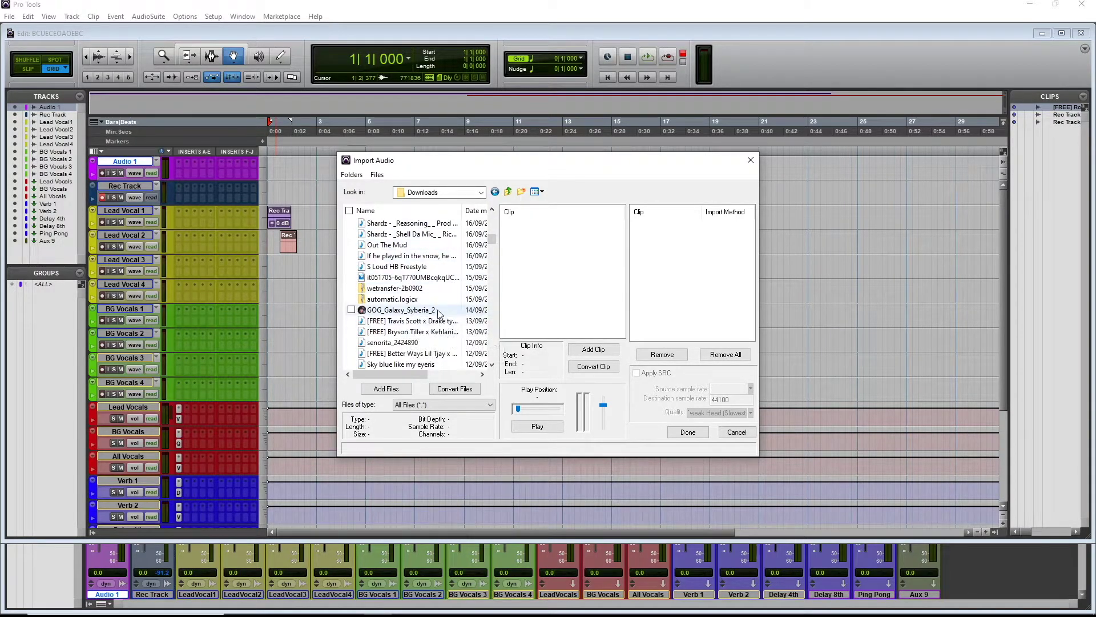
- Convert the "[FREE] Better Ways Lil Tjay" file into the session's Audio Files folder and import it to the Clip List
left_click(426, 354)
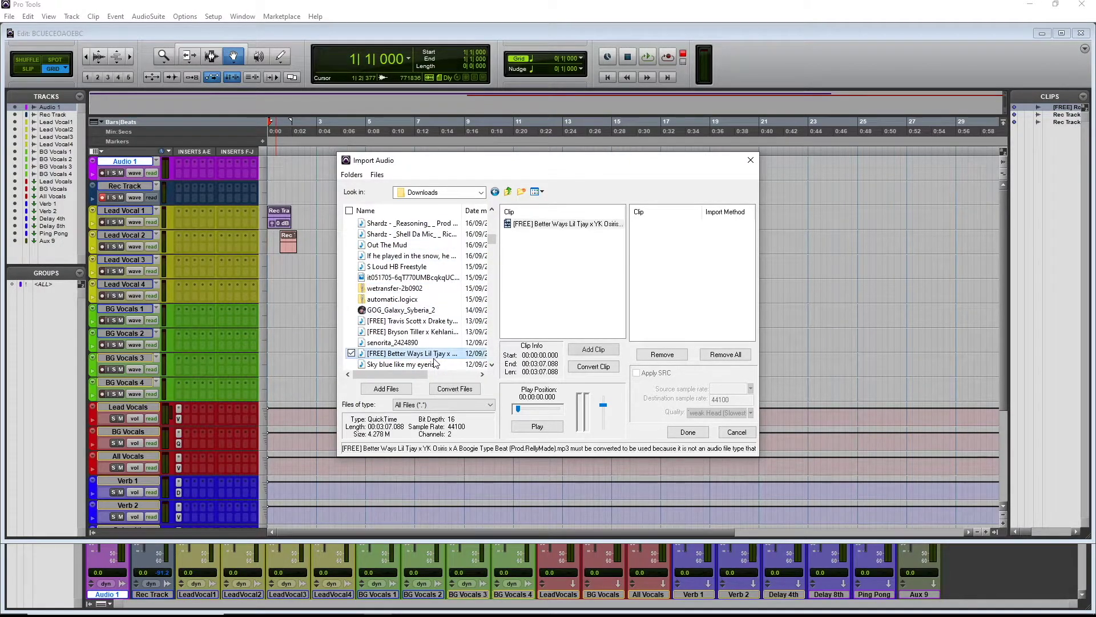
left_click(463, 390)
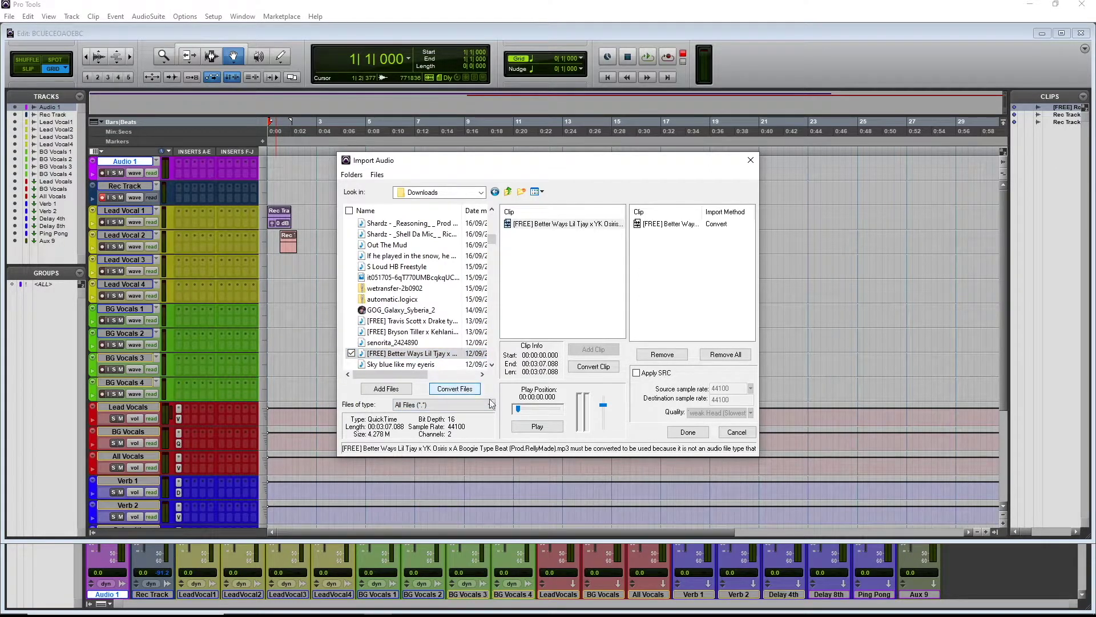
left_click(689, 433)
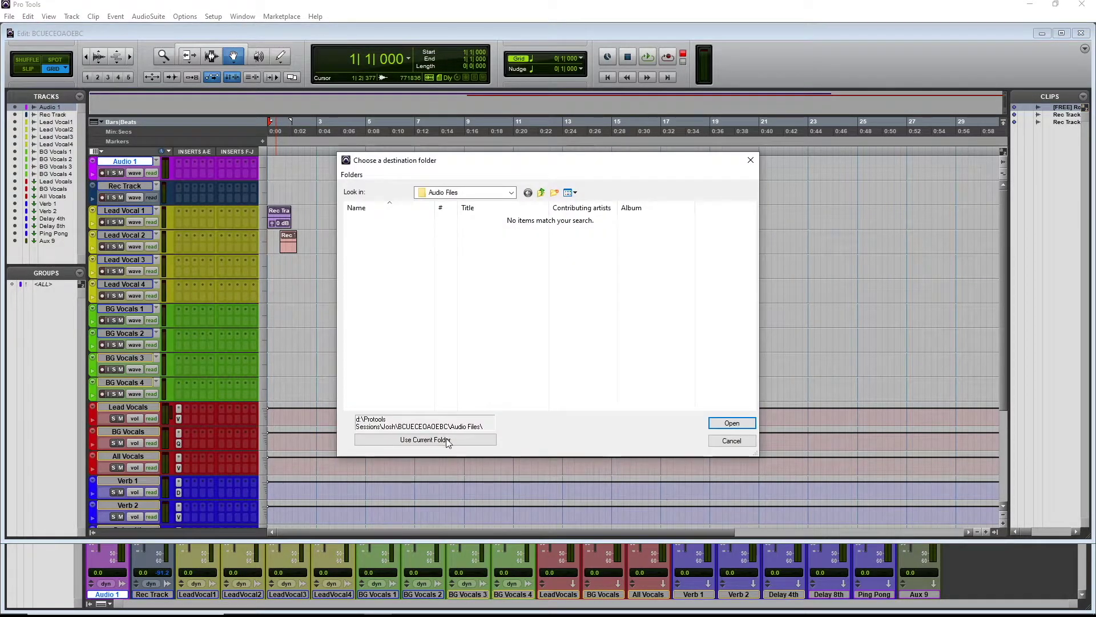
left_click(449, 443)
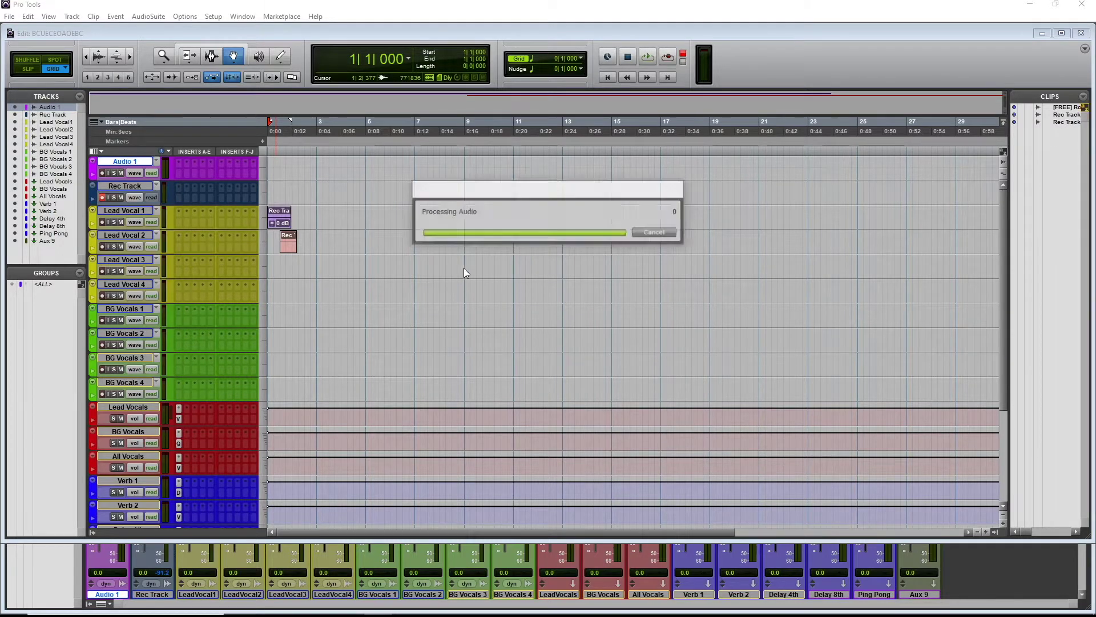
left_click(588, 262)
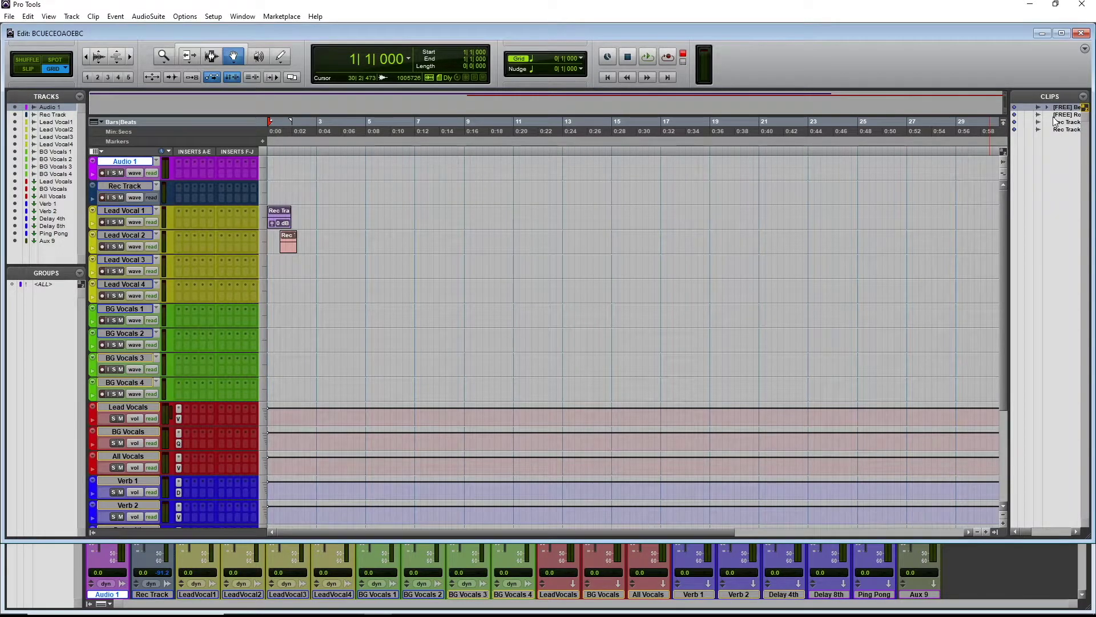
- Place the Better Ways clip at the session start on Audio 1 and enlarge the track heights
left_click_drag(1061, 111, 252, 163)
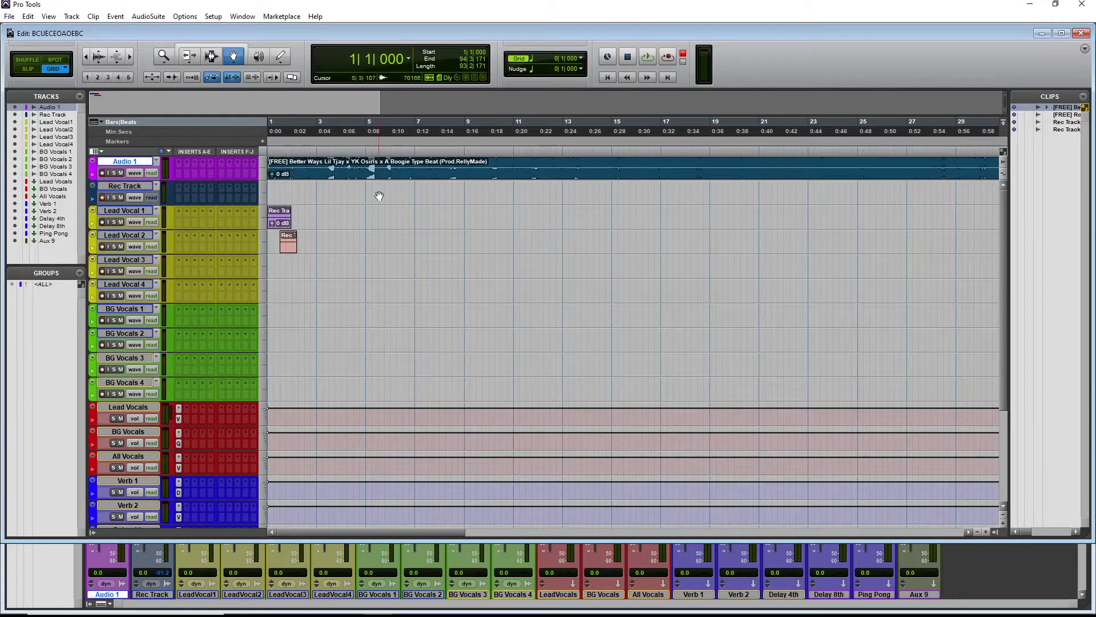
key("alt")
key("alt")
left_click_drag(128, 180, 136, 243)
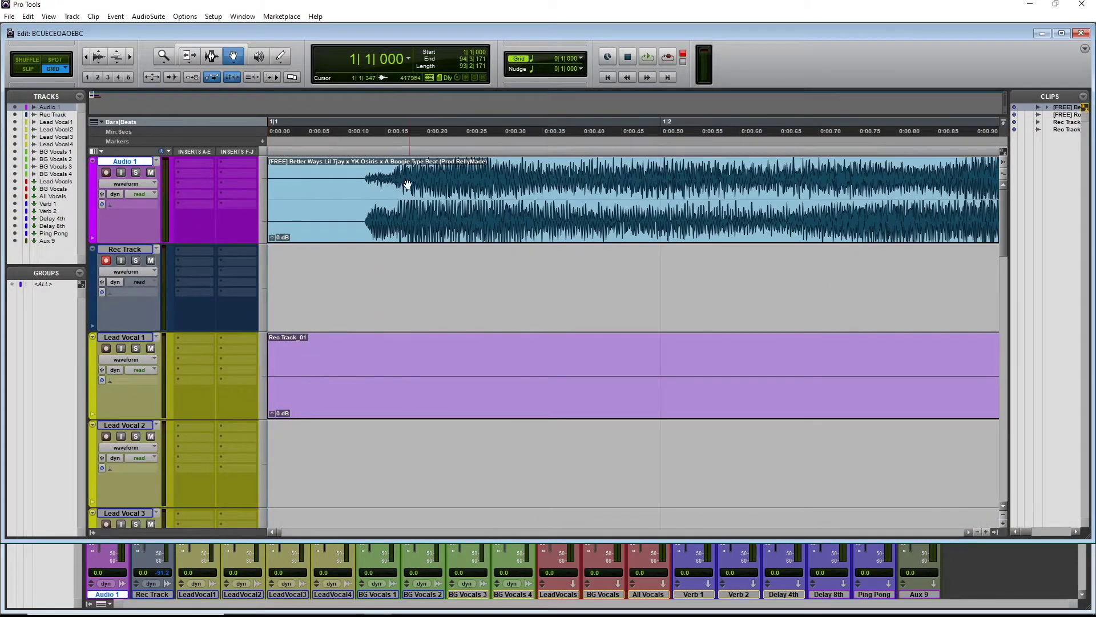
- Activate the Smart Tool and delete the silence before the first sound of the Better Ways clip on Audio 1
key("F7+F8")
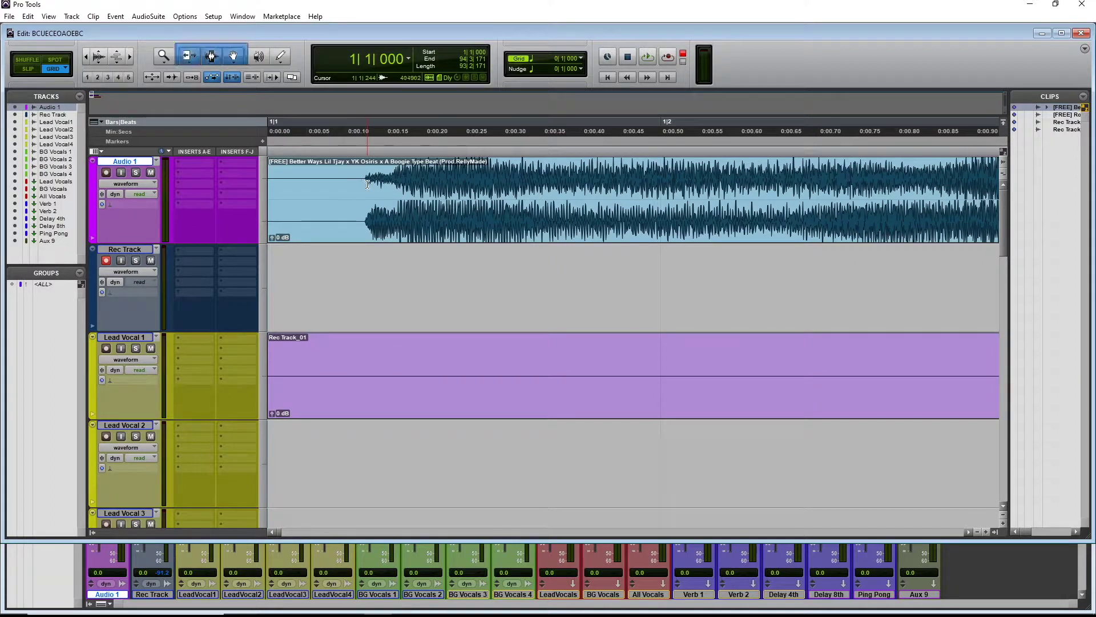
left_click(364, 189)
left_click_drag(364, 189, 211, 216)
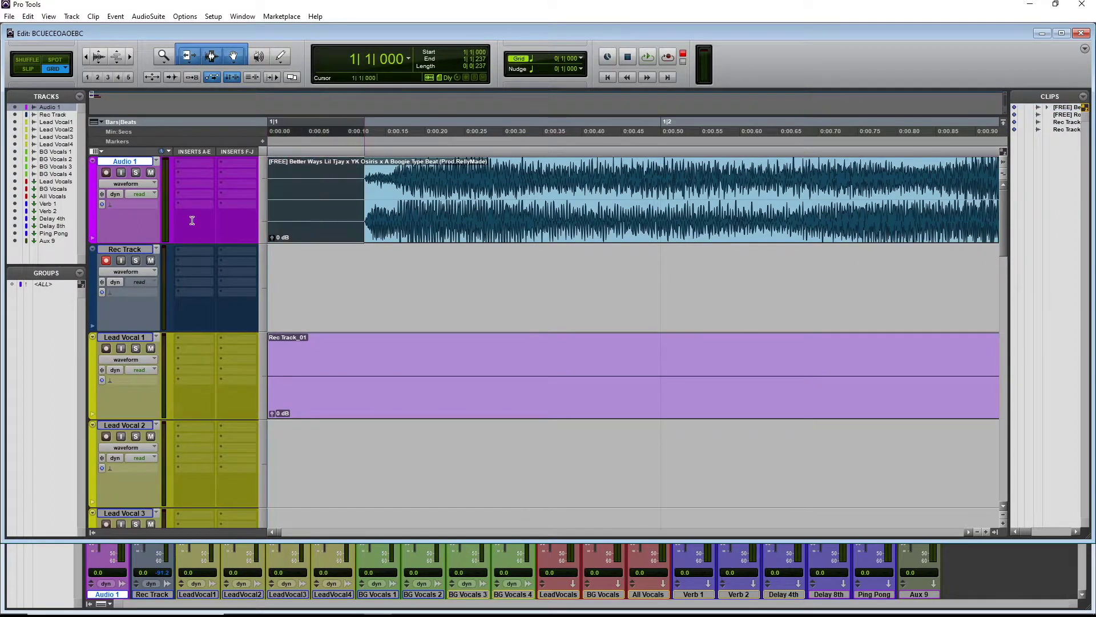
key("Delete")
key("ctrl+bracketleft")
key("ctrl+bracketleft")
key("ctrl+bracketleft")
key("ctrl+bracketleft")
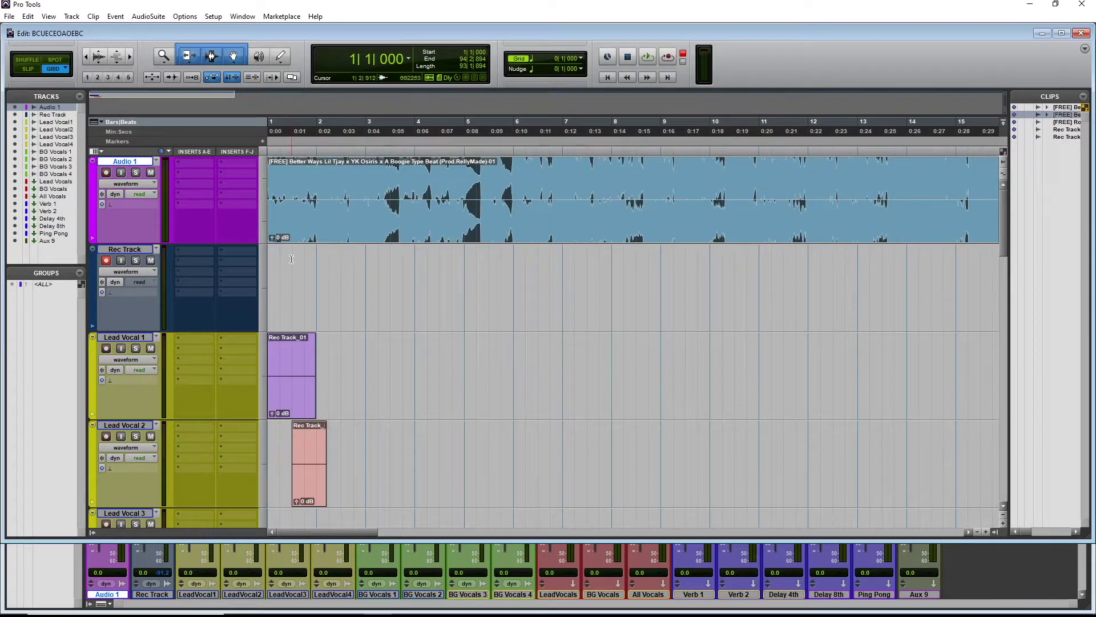
- Scale down the waveform display and lower the clip gain of the Better Ways beat on Audio 1 to -11.1 dB
left_click_drag(1006, 163, 1004, 211)
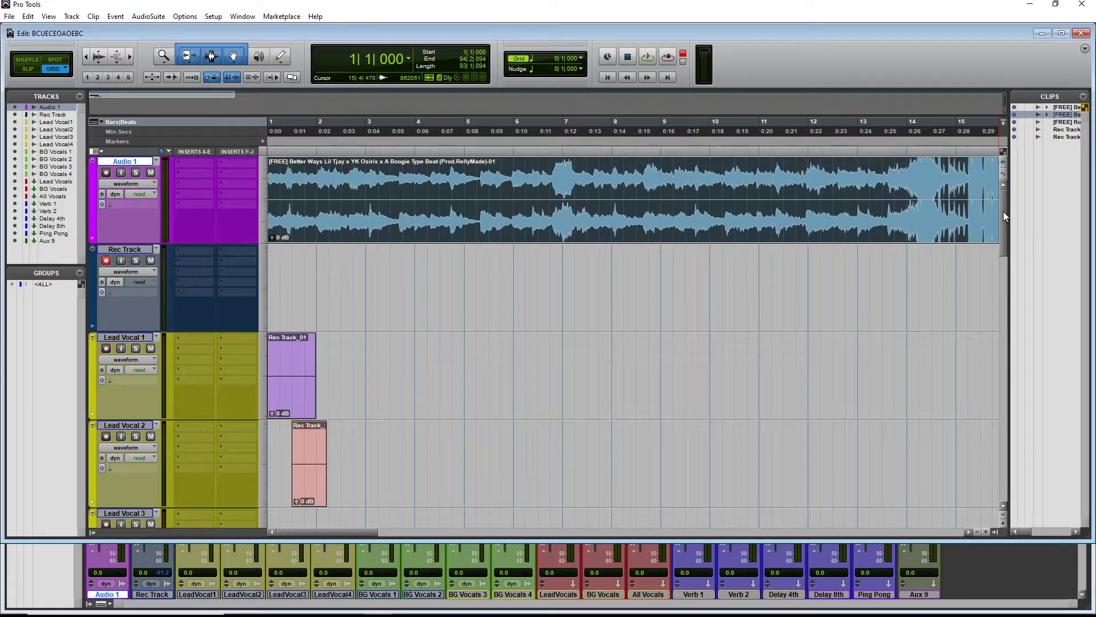
key("ctrl+bracketleft")
key("ctrl+bracketleft")
left_click_drag(1000, 168, 1000, 184)
key("ctrl+bracketleft")
key("ctrl+bracketleft")
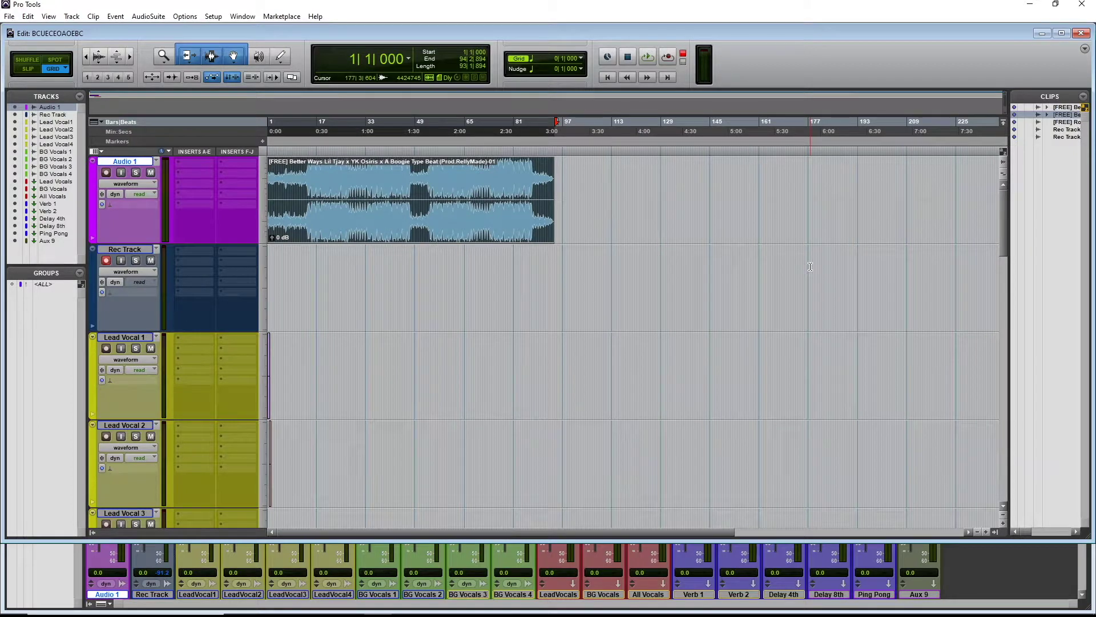
key("ctrl+bracketright")
key("ctrl+bracketright")
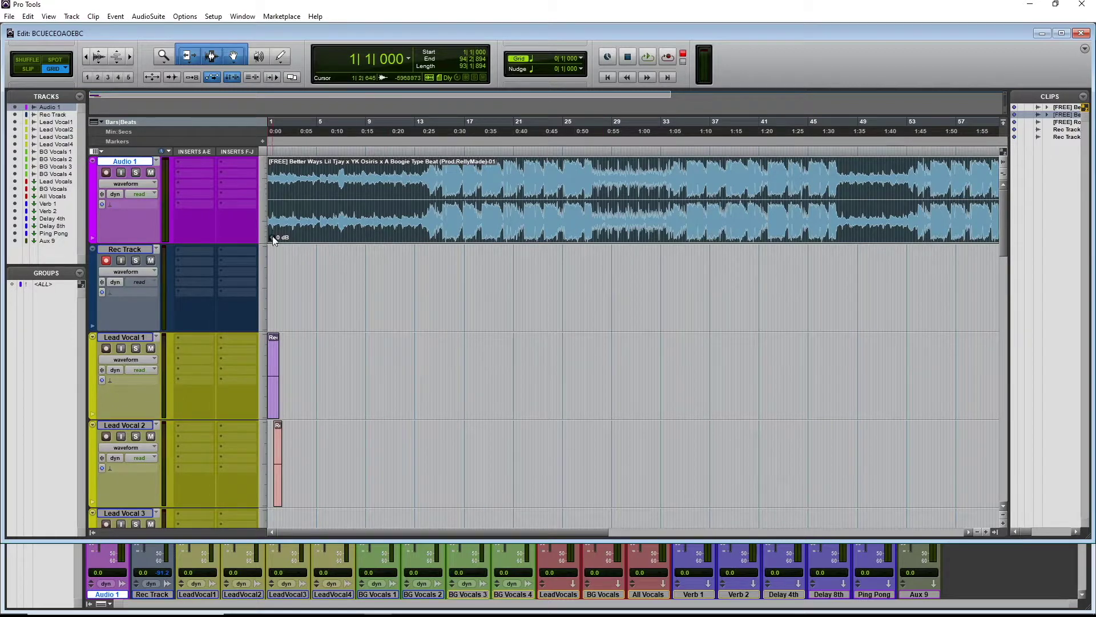
left_click_drag(272, 238, 276, 269)
key("ctrl+bracketleft")
key("ctrl+bracketleft")
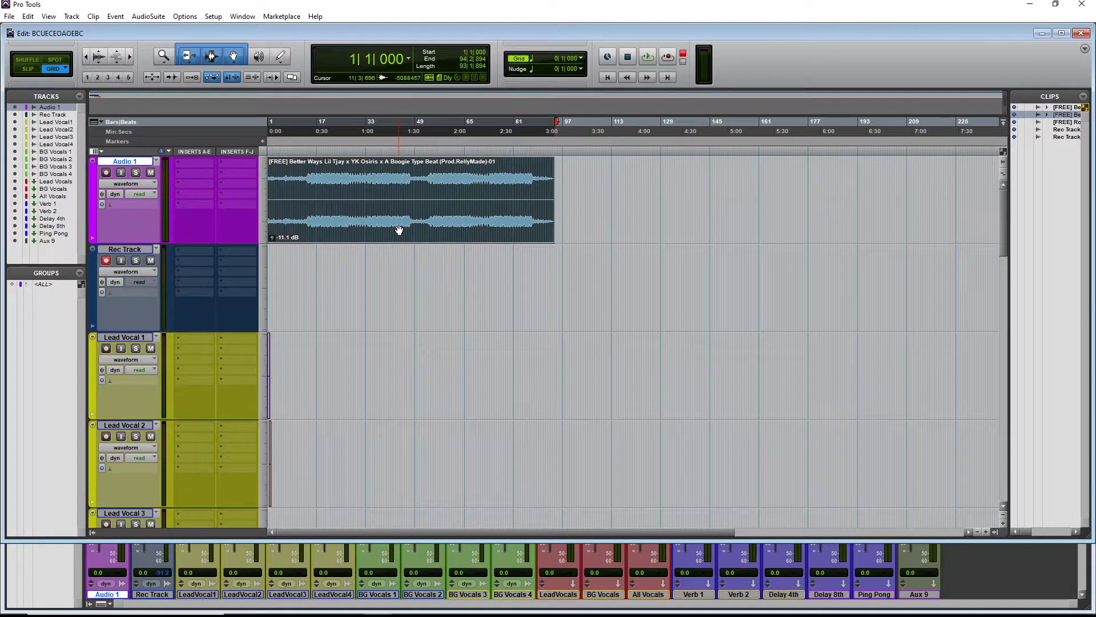
- Select Aux 9, switch to the Mix window and set the track's input to Bus 15-16
scroll(398, 210, "down", 1)
scroll(207, 205, "up", 1)
left_click(927, 594)
key("ctrl+equal")
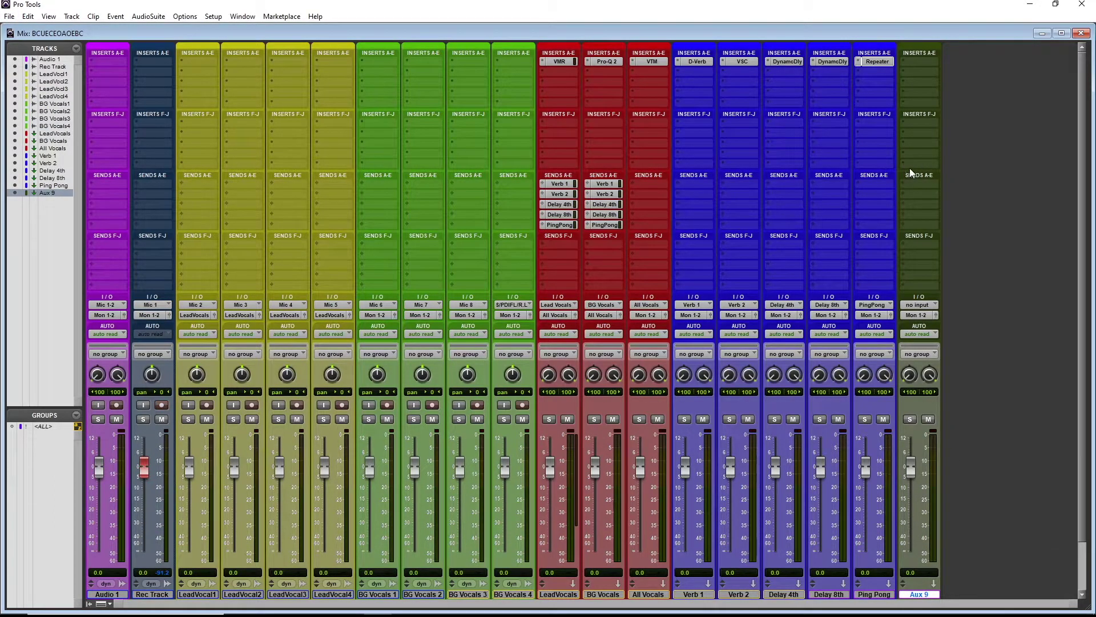
left_click(920, 304)
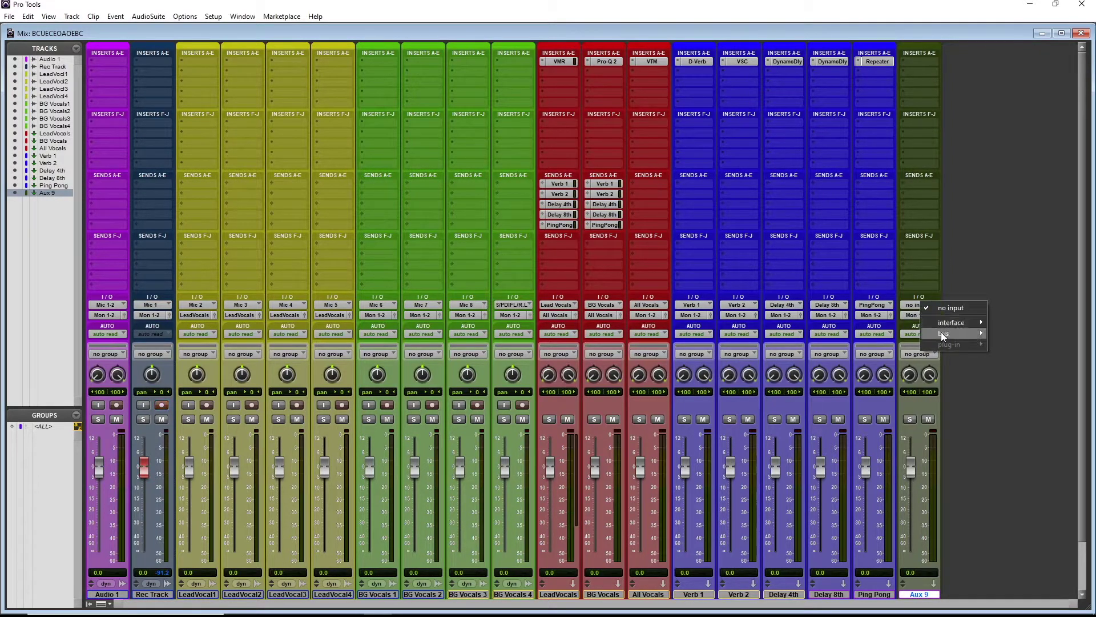
mouse_move(943, 334)
left_click(1022, 410)
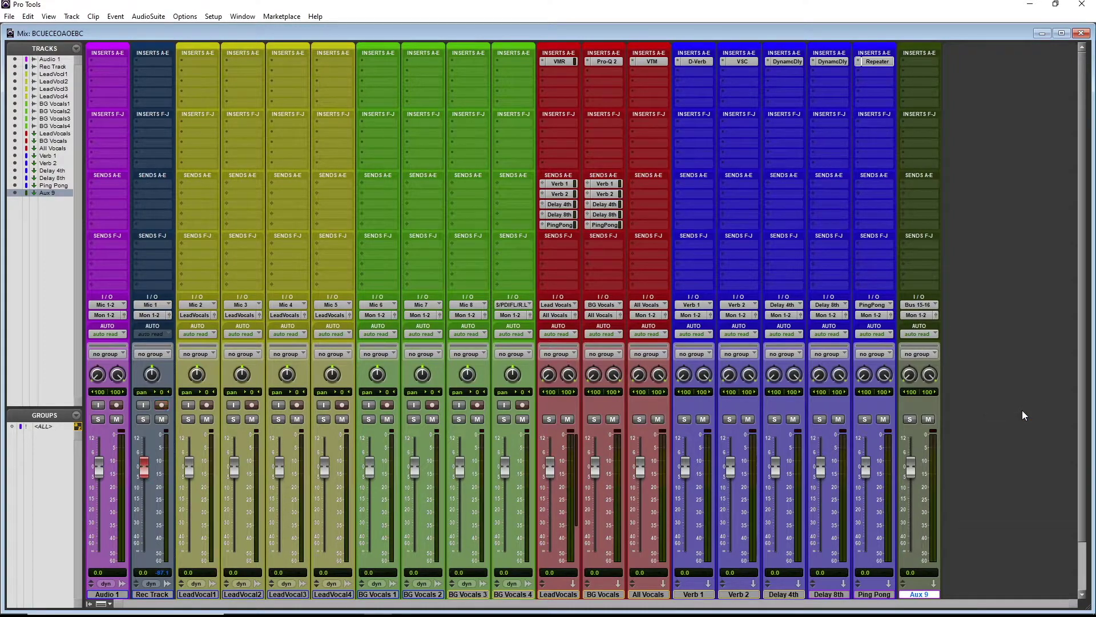
- Rename Aux 9's Bus 15-16 input as Phones and set the track's output to Booth (Stereo)
right_click(923, 306)
left_click(941, 318)
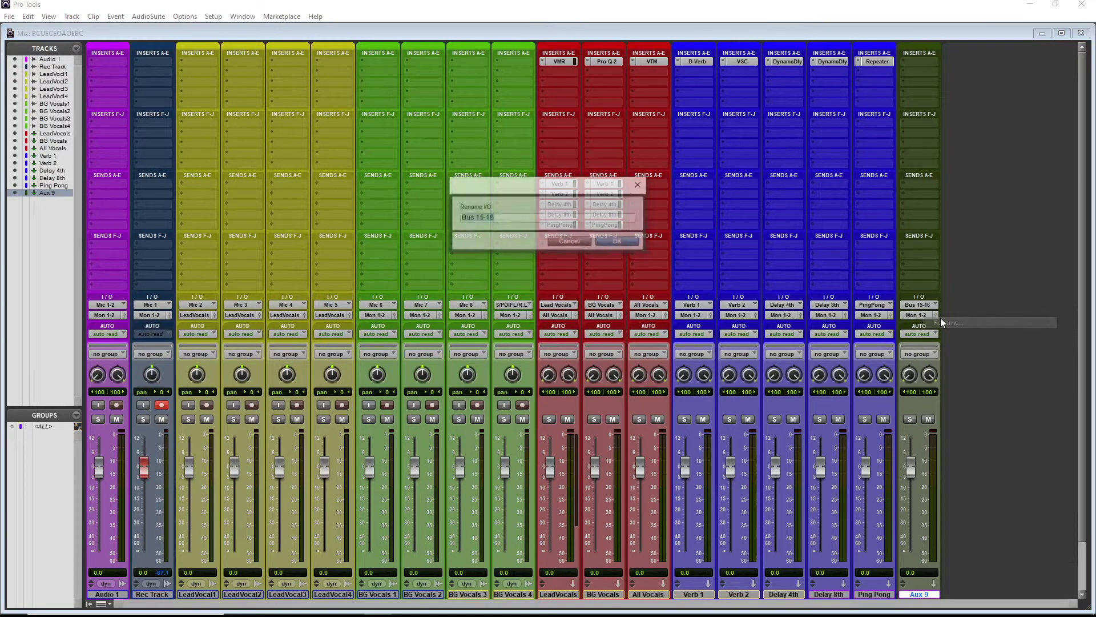
type("Phones")
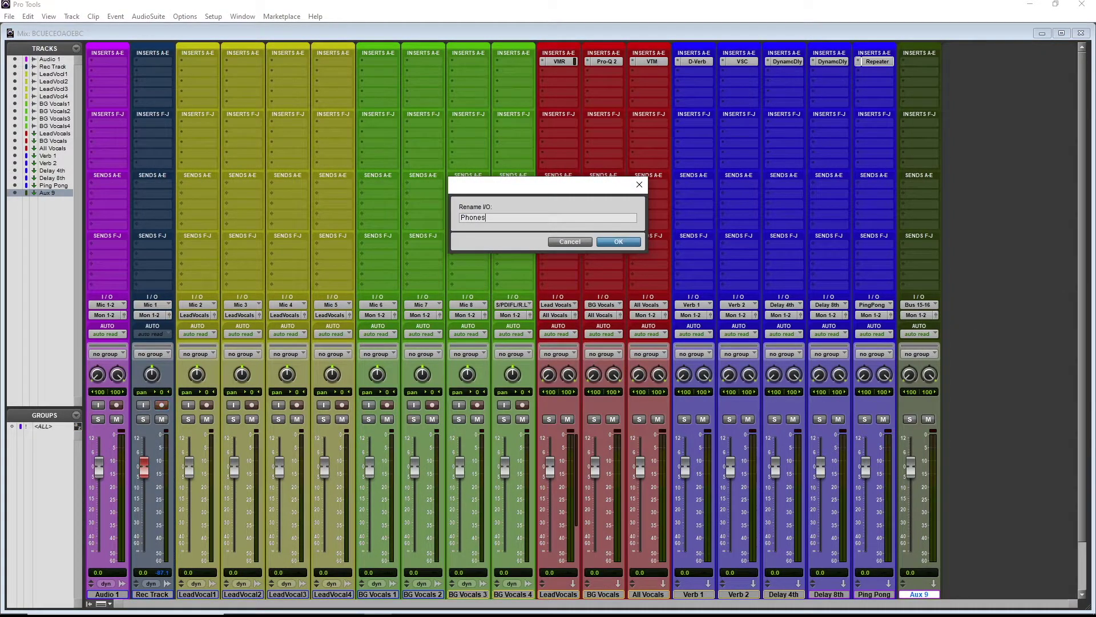
key("Return")
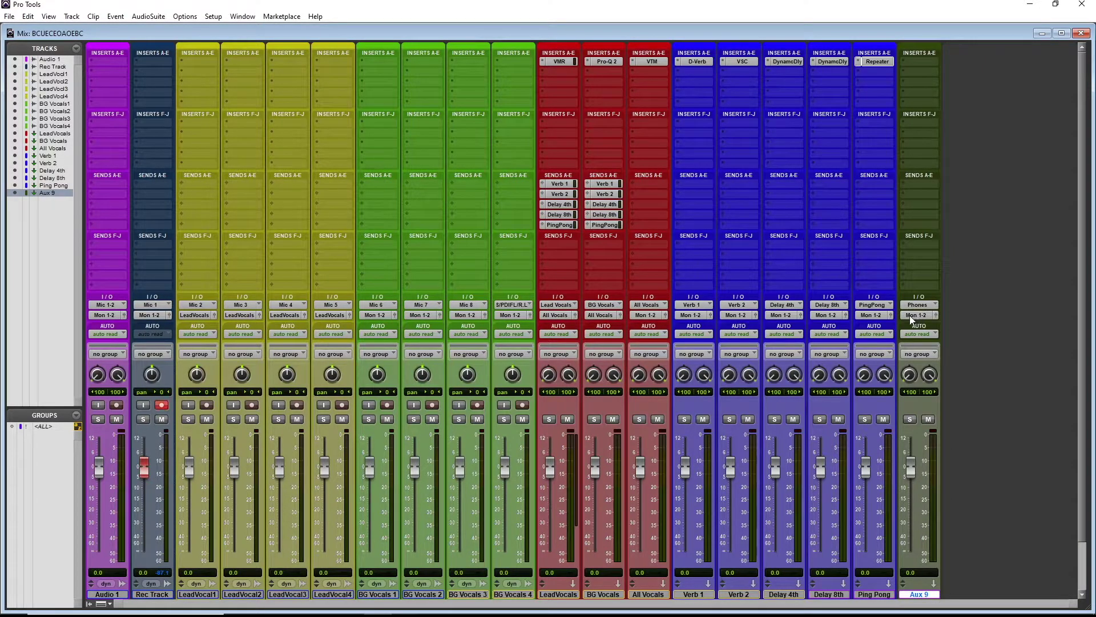
left_click(920, 315)
mouse_move(948, 342)
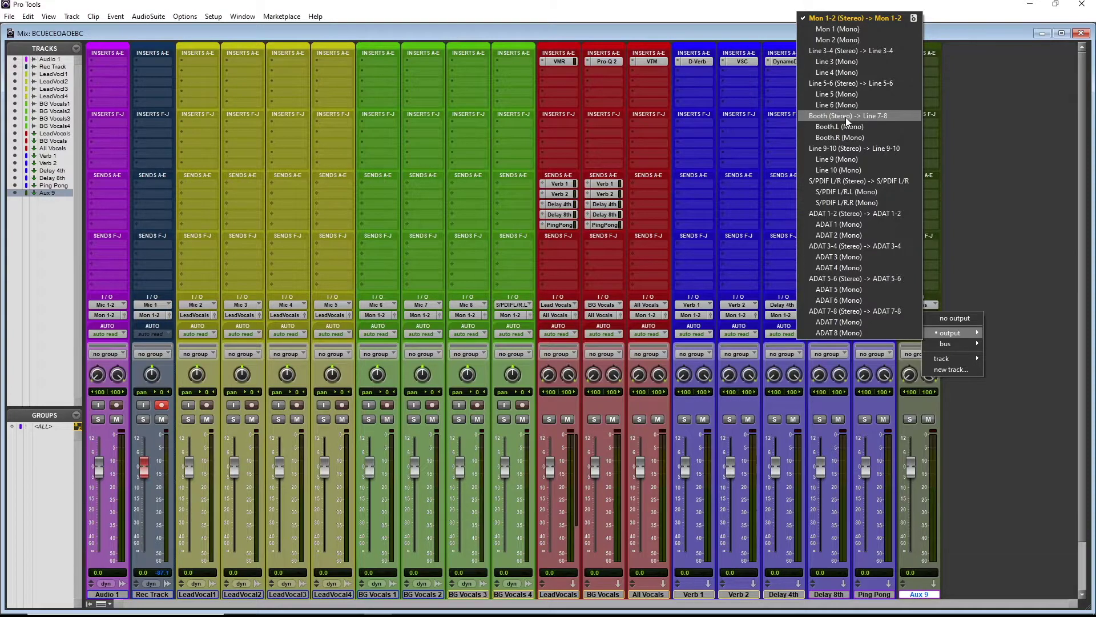
left_click(845, 117)
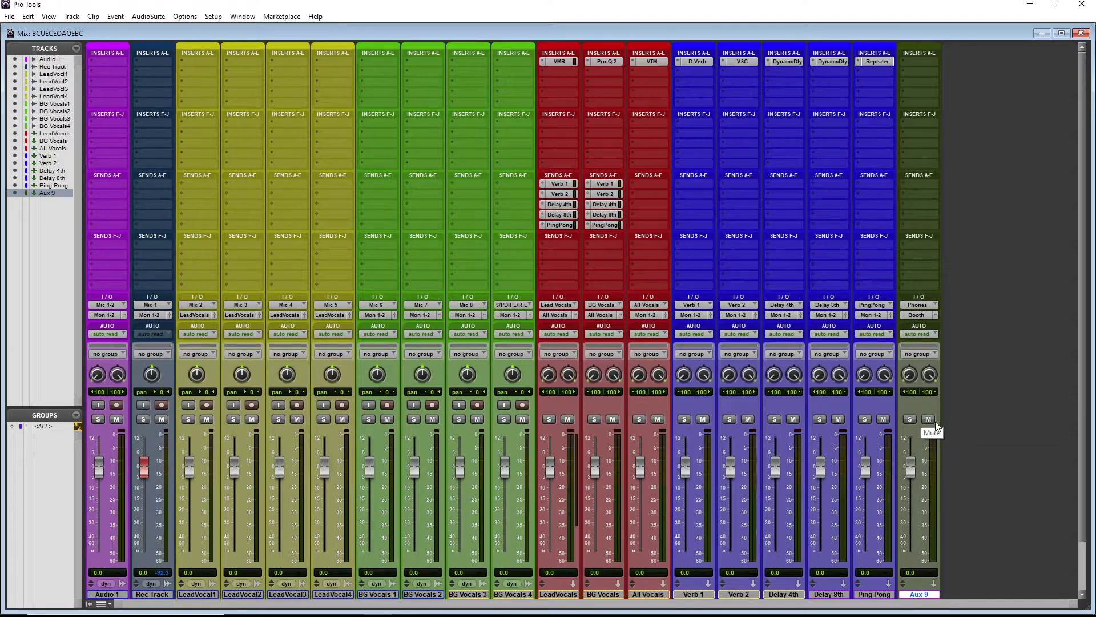
- Rename the Audio 1 track as Backing Track
mouse_move(110, 607)
double_click(106, 594)
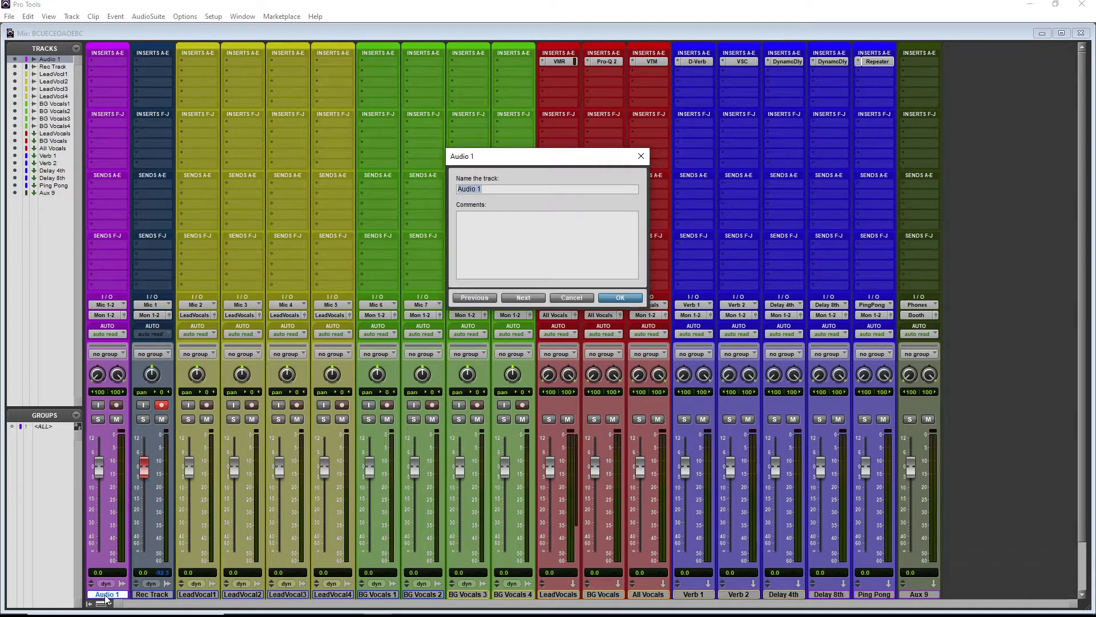
type("Backing Track")
key("Return")
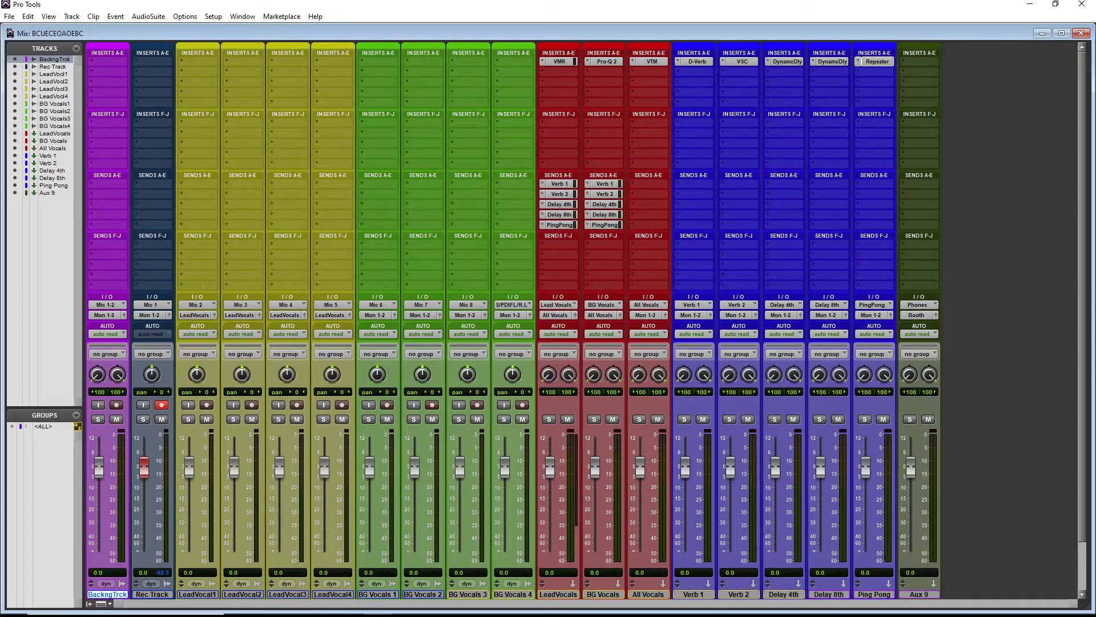
- Add a stereo Phones bus send to the Backing Track at 0.0 dB and make it pre-fader
left_click(102, 187)
mouse_move(130, 212)
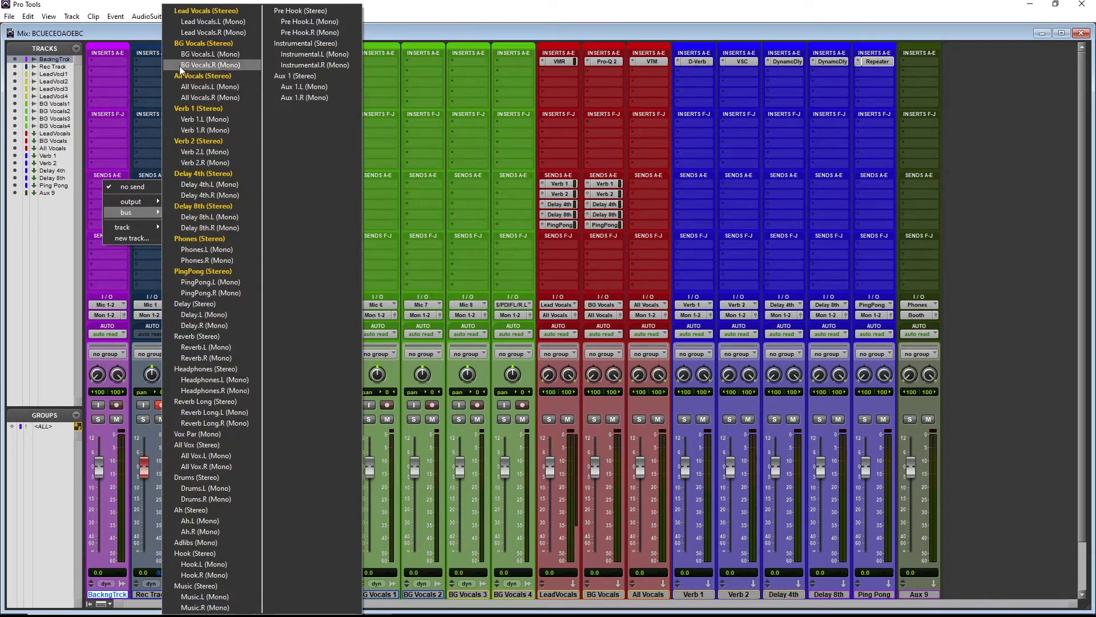
left_click(200, 238)
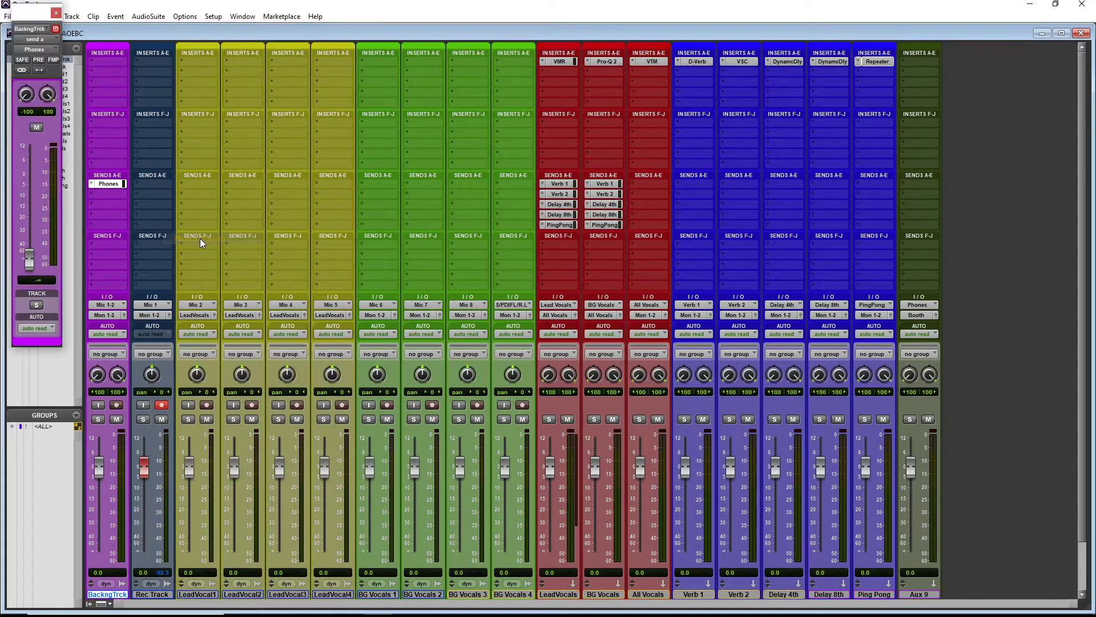
left_click(29, 255, "alt")
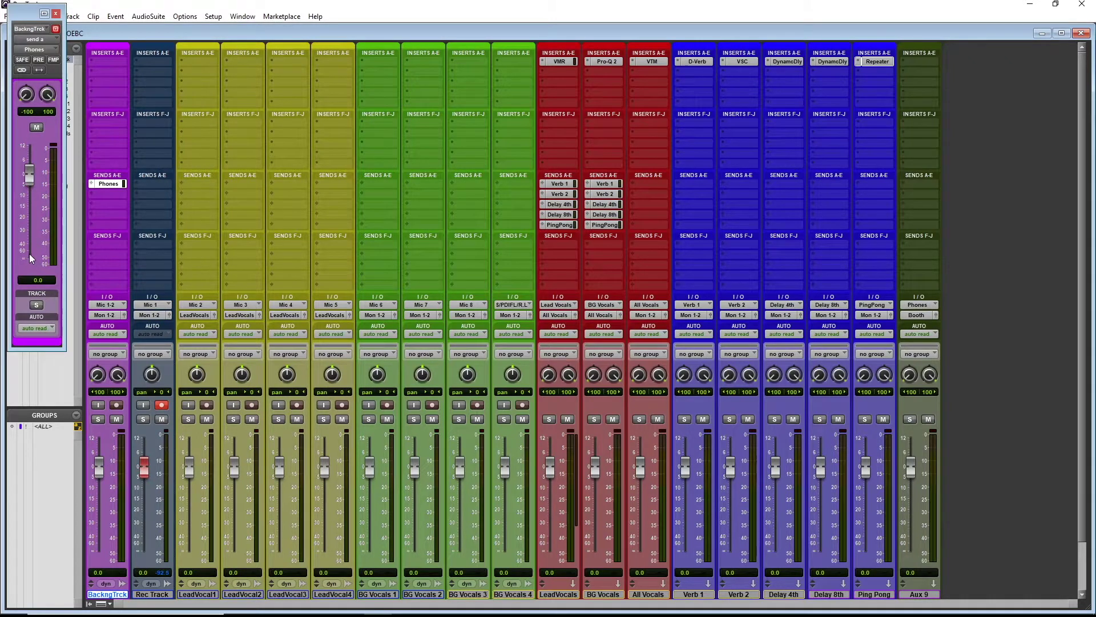
left_click(39, 61)
- Try out the Backing Track's volume fader and its Phones send fader separately, returning both to 0.0 dB
left_click_drag(101, 468, 100, 551)
left_click_drag(29, 173, 32, 215)
left_click_drag(101, 546, 96, 472)
mouse_move(29, 177)
left_mouse_down()
mouse_move(32, 226)
mouse_move(32, 178)
left_mouse_up()
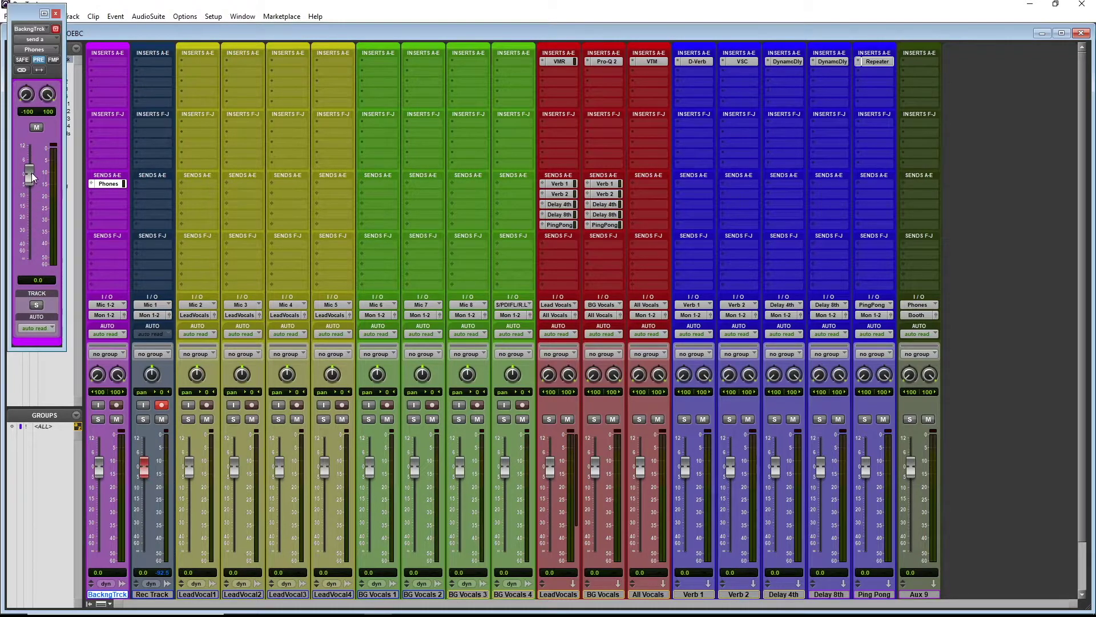
left_click(38, 60)
- Add a Phones bus send to the Rec Track at 0.0 dB and make it pre-fader
left_click(155, 183)
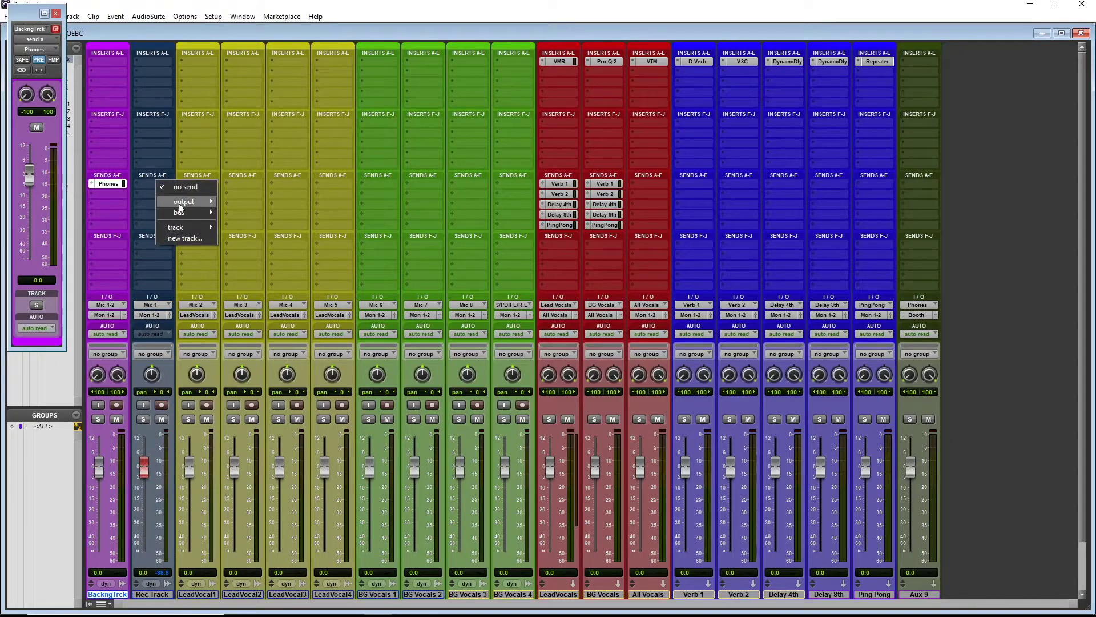
mouse_move(183, 213)
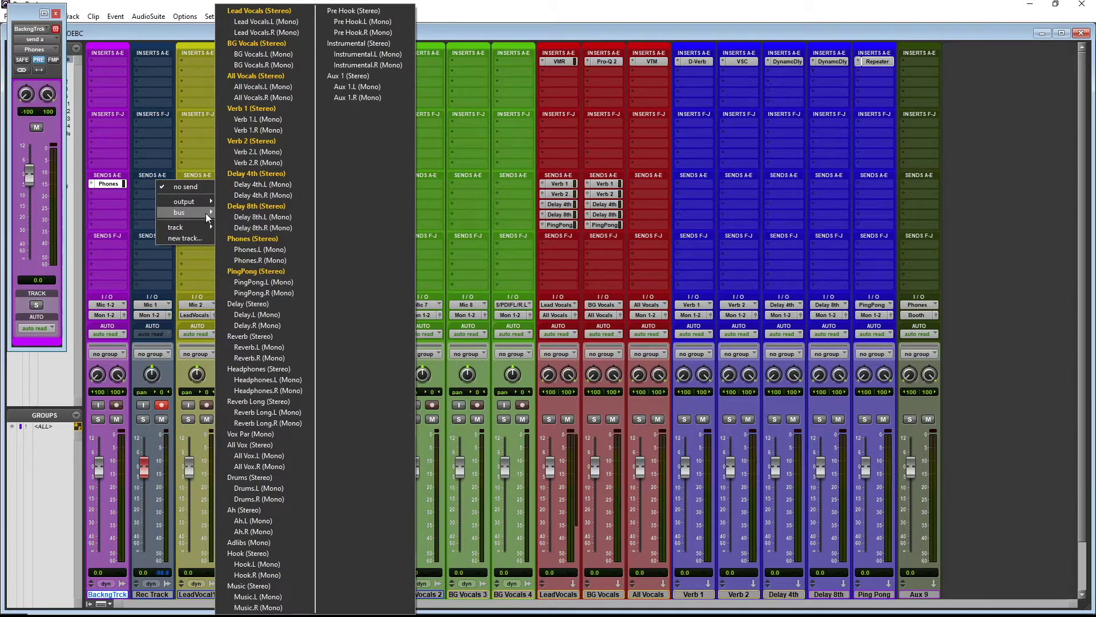
left_click(259, 249)
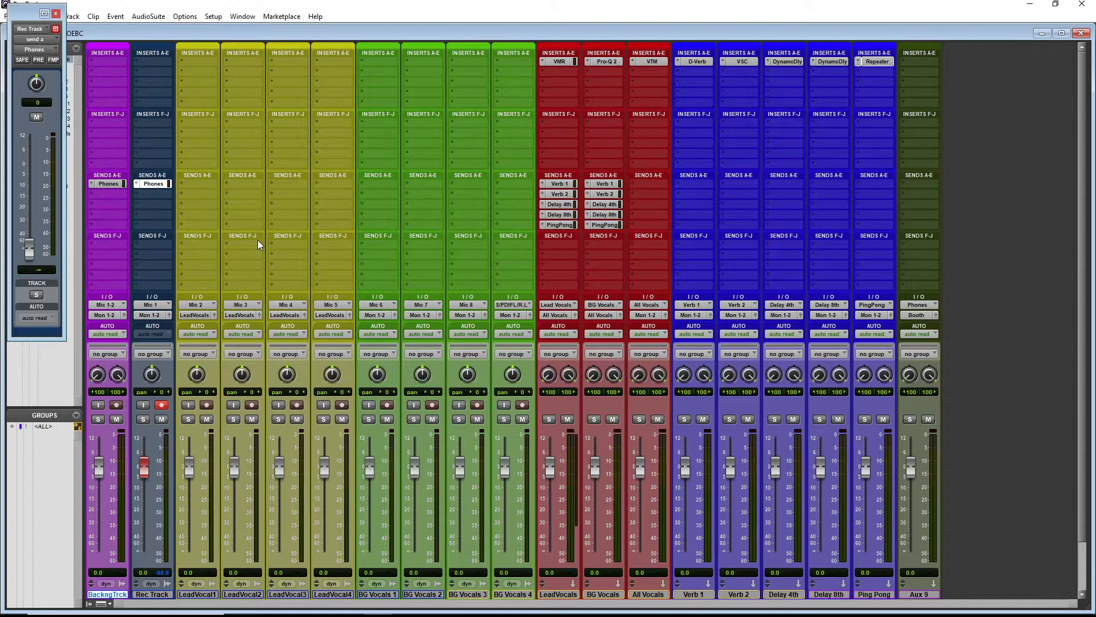
left_click(33, 245, "alt")
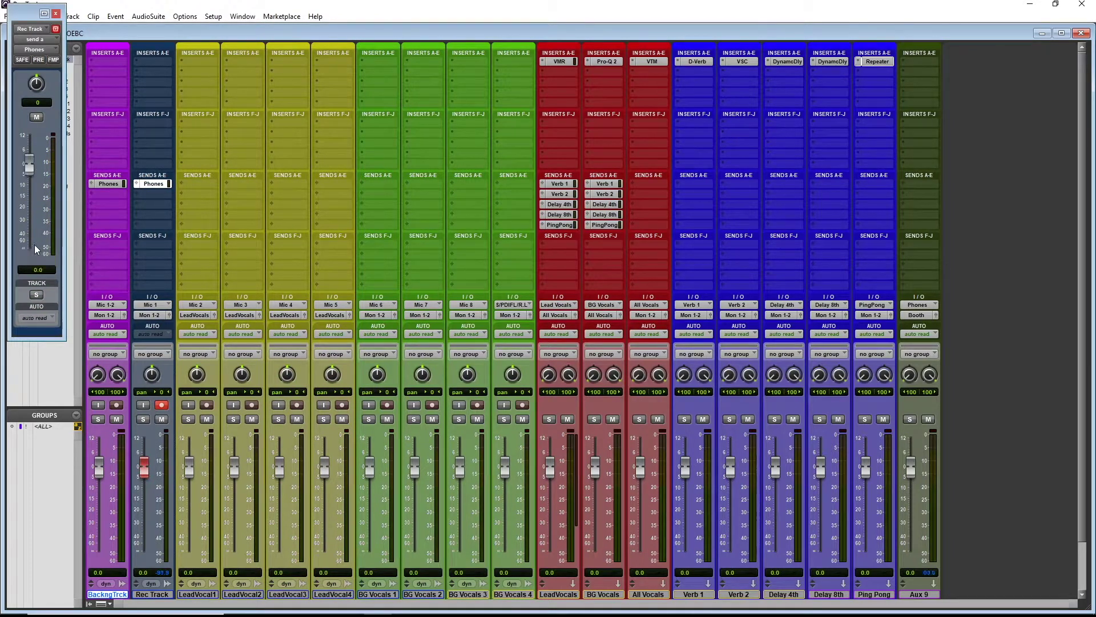
left_click(39, 59)
- Add stereo Phones bus sends at 0.0 dB in send slot F of the Lead Vocals and BG Vocals auxes
left_click(565, 245)
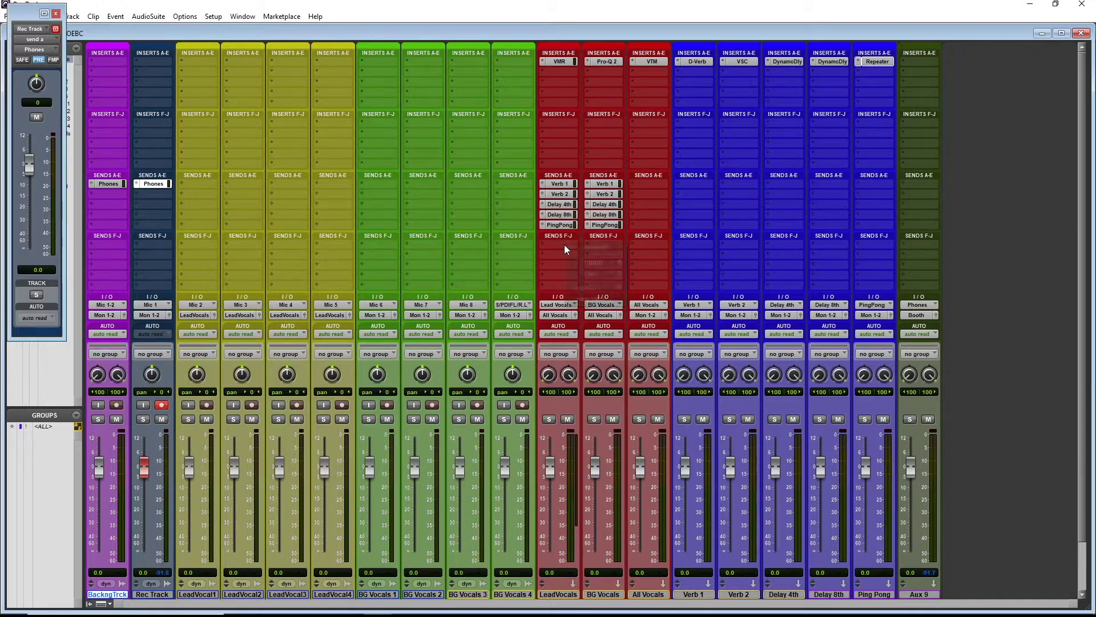
mouse_move(580, 276)
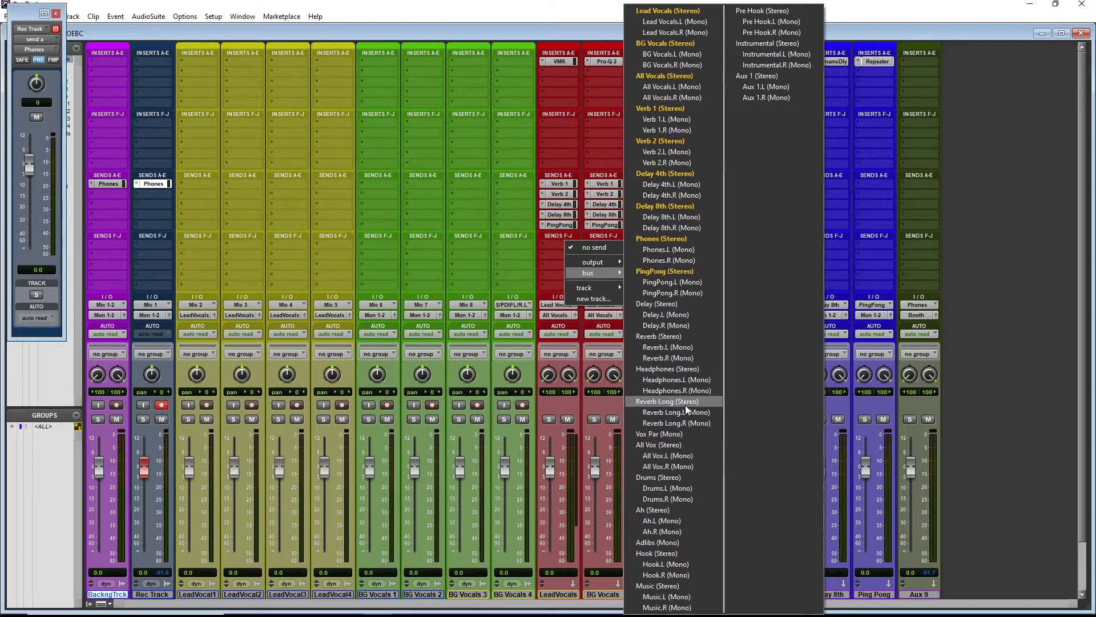
left_click(687, 239)
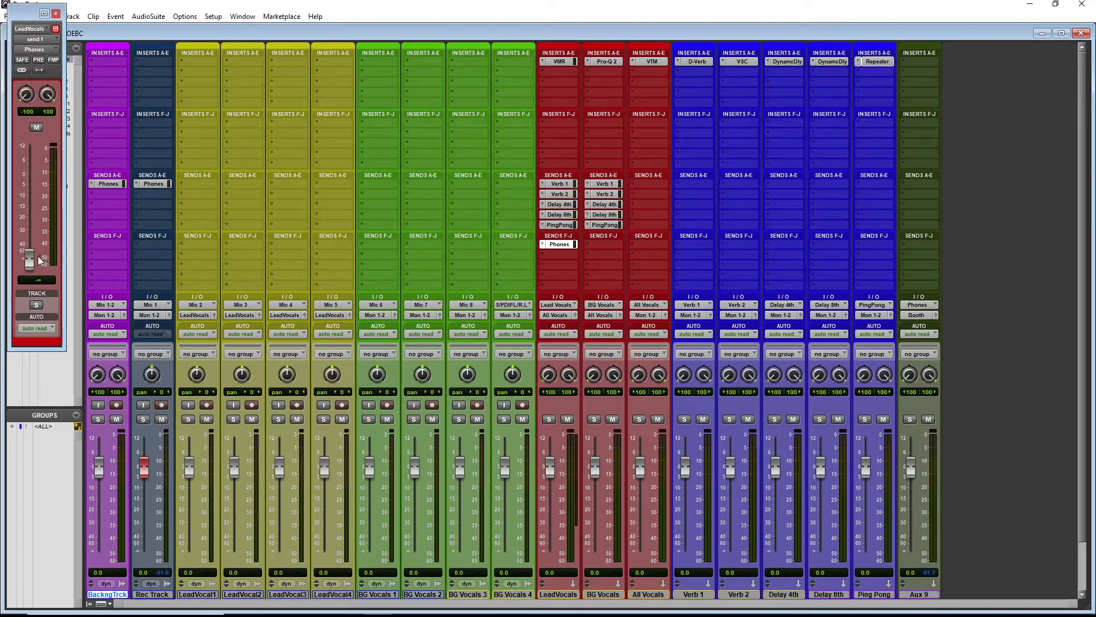
left_click_drag(33, 254, 21, 181)
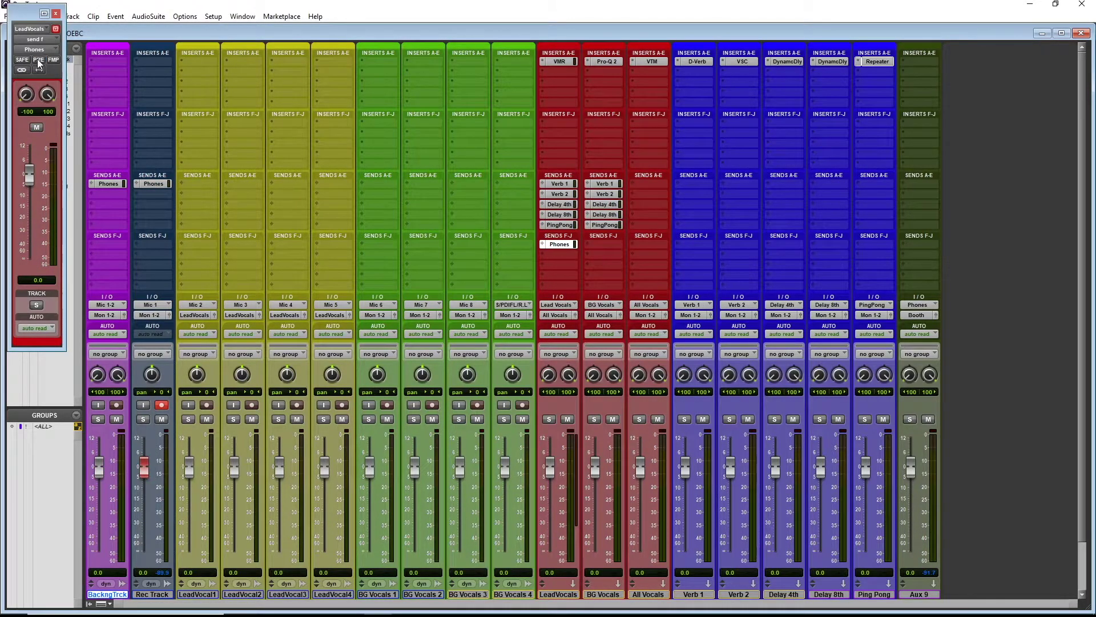
left_click(605, 243)
mouse_move(635, 272)
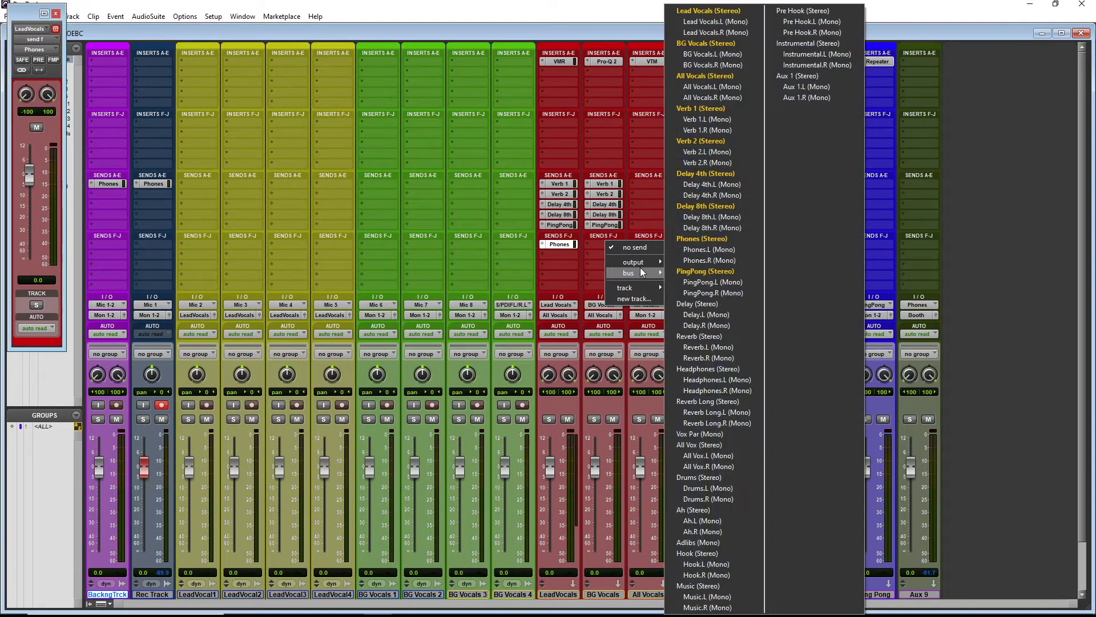
left_click(728, 238)
left_click(31, 267, "alt")
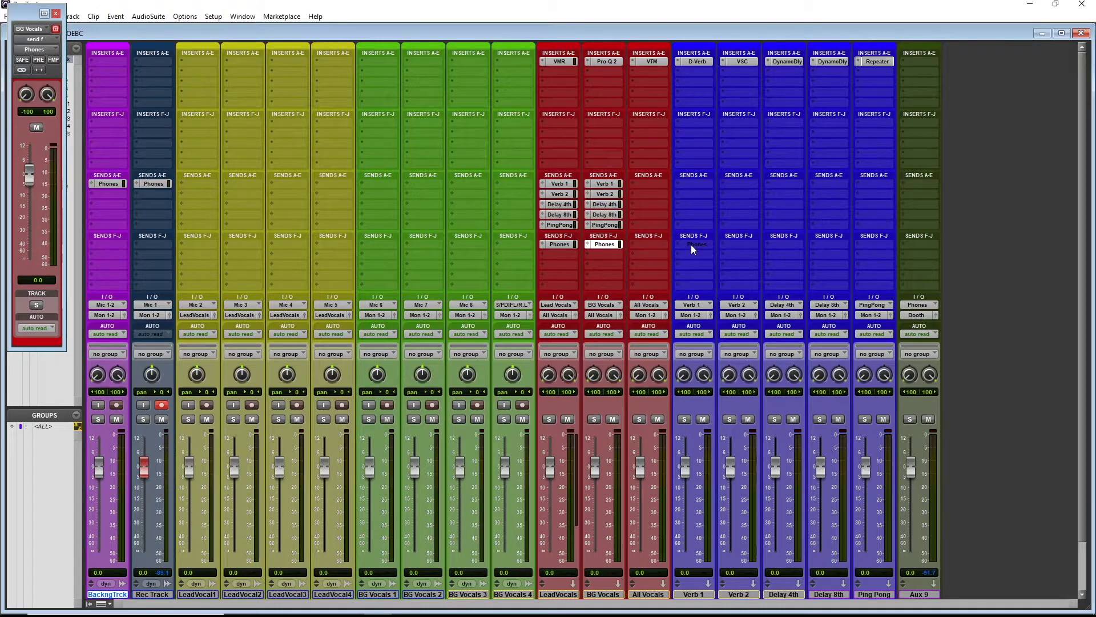
- Copy the Phones send to the Verb 1, Verb 2, Delay 4th, Delay 8th and Ping Pong auxes and play the session
left_click_drag(691, 244, 827, 246)
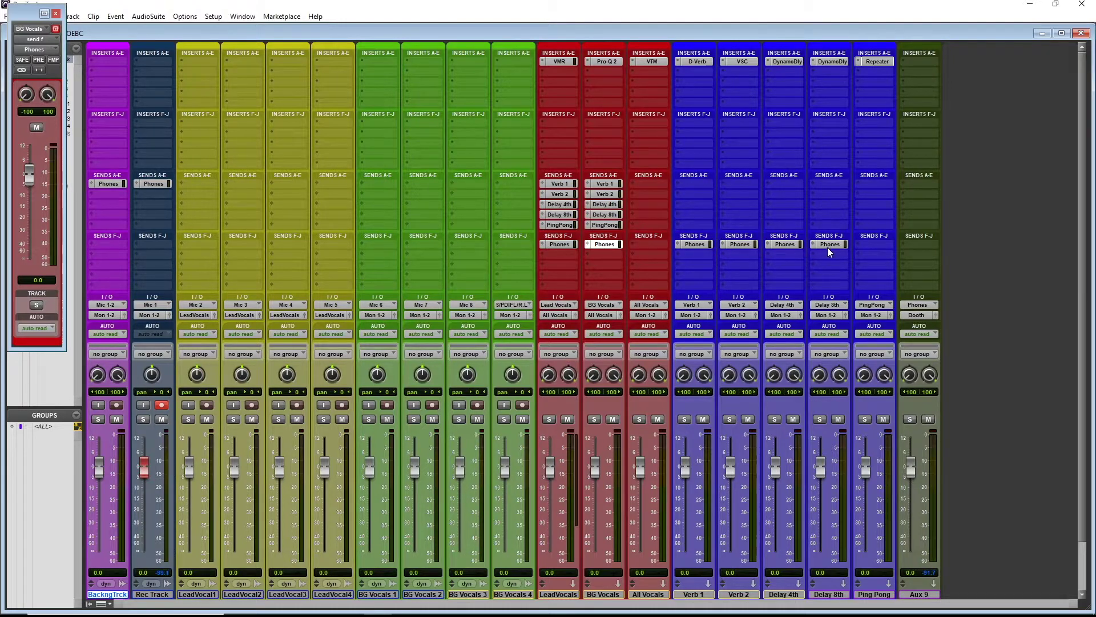
left_click_drag(861, 244, 861, 246)
key("space")
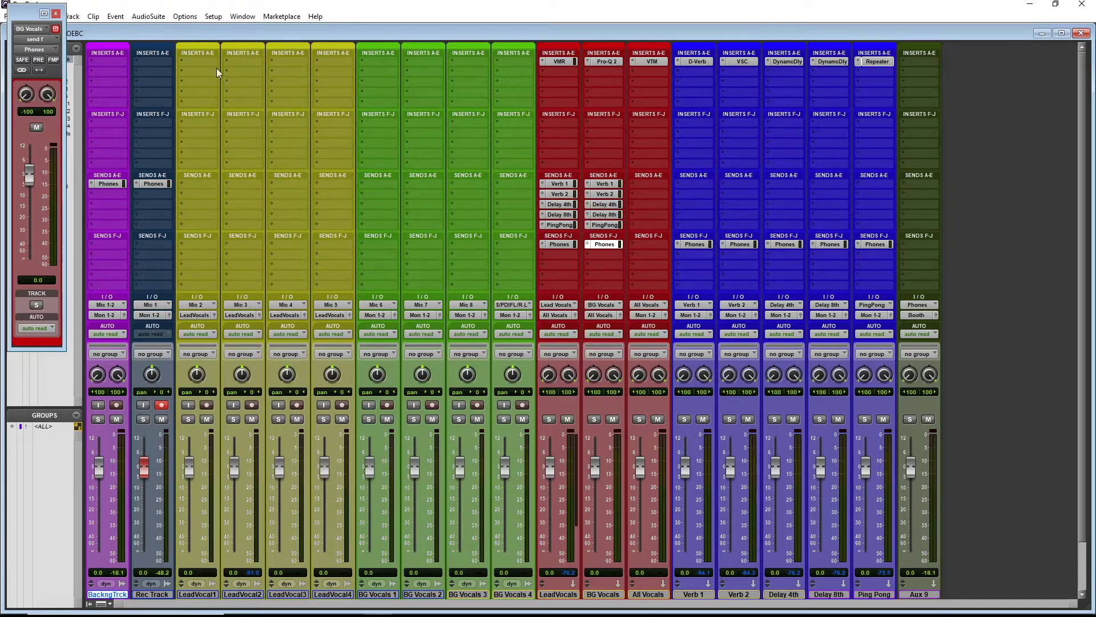
- Create one stereo master fader track and move it to the end of the mixer after Aux 9
left_click(68, 17)
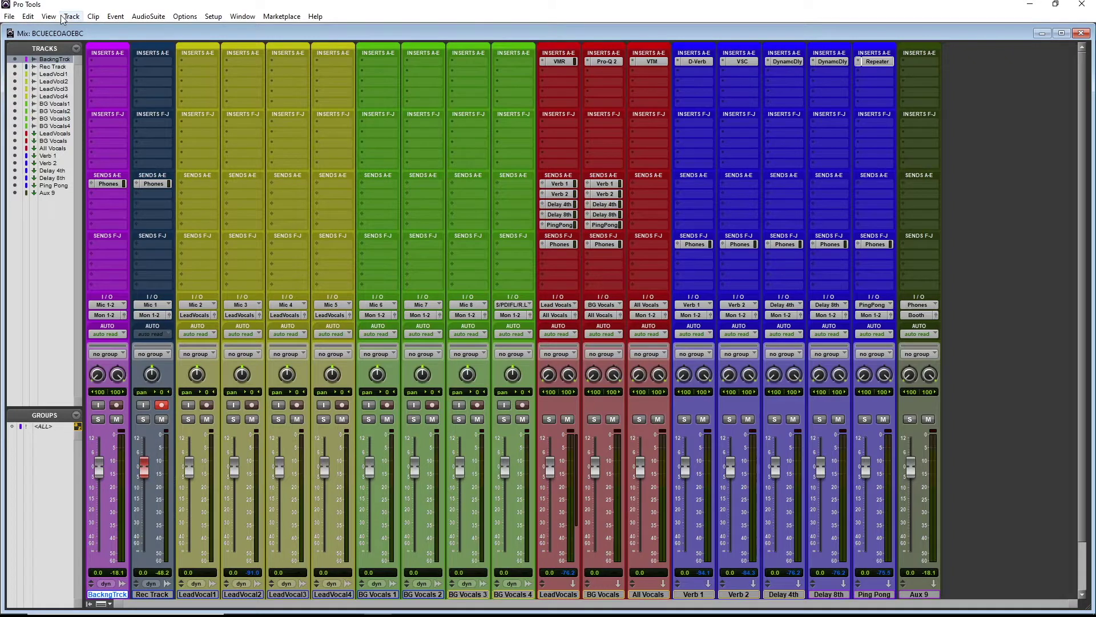
left_click(88, 29)
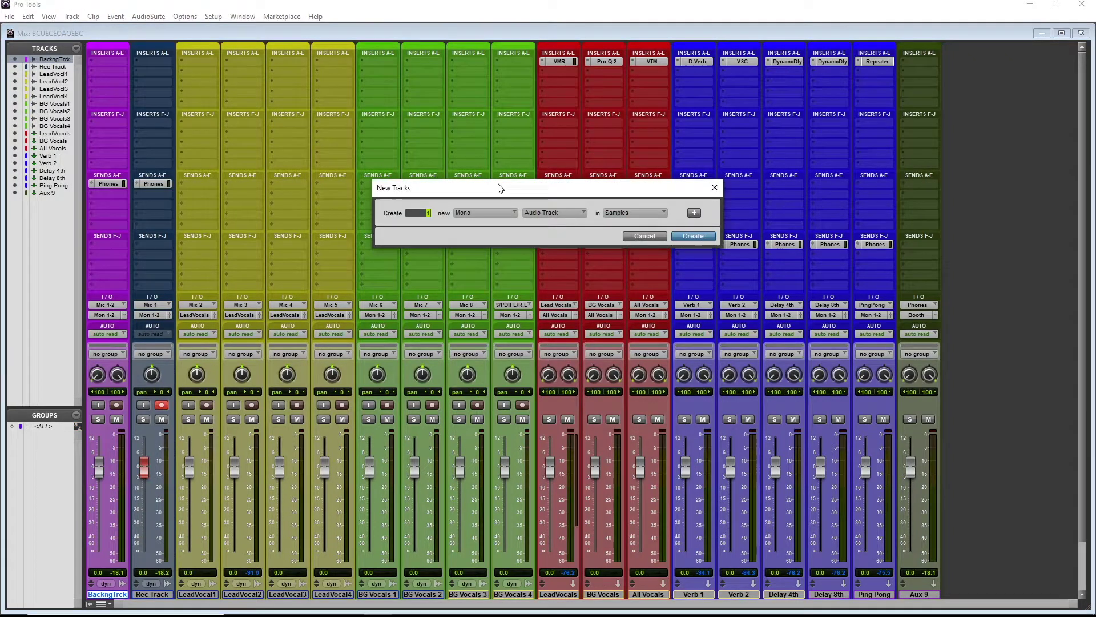
left_click(502, 210)
left_click(516, 226)
left_click(533, 214)
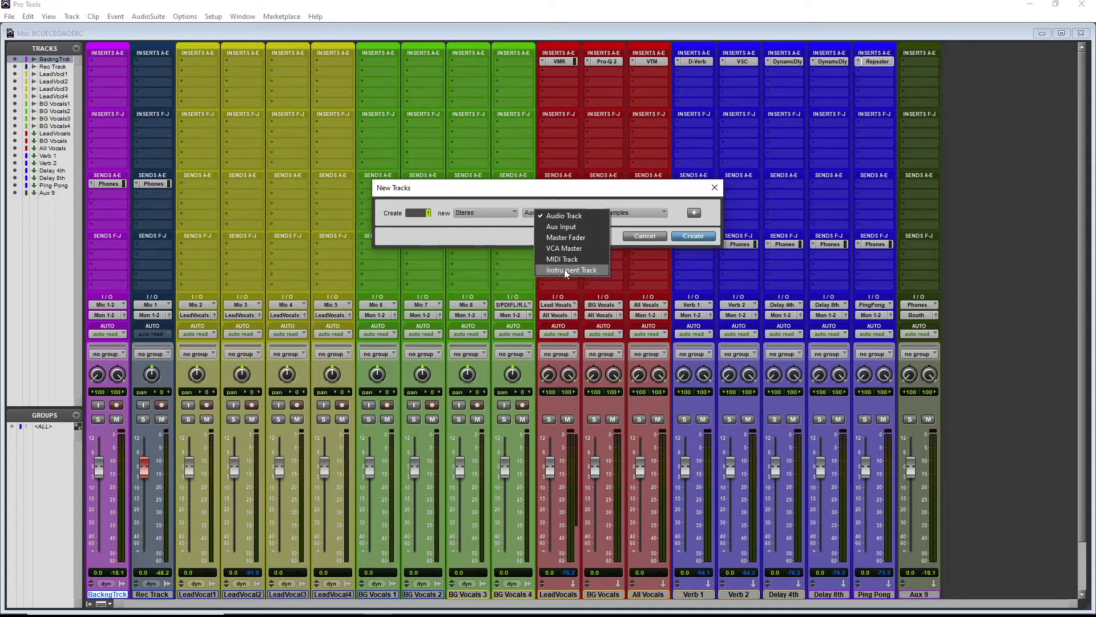
left_click(582, 240)
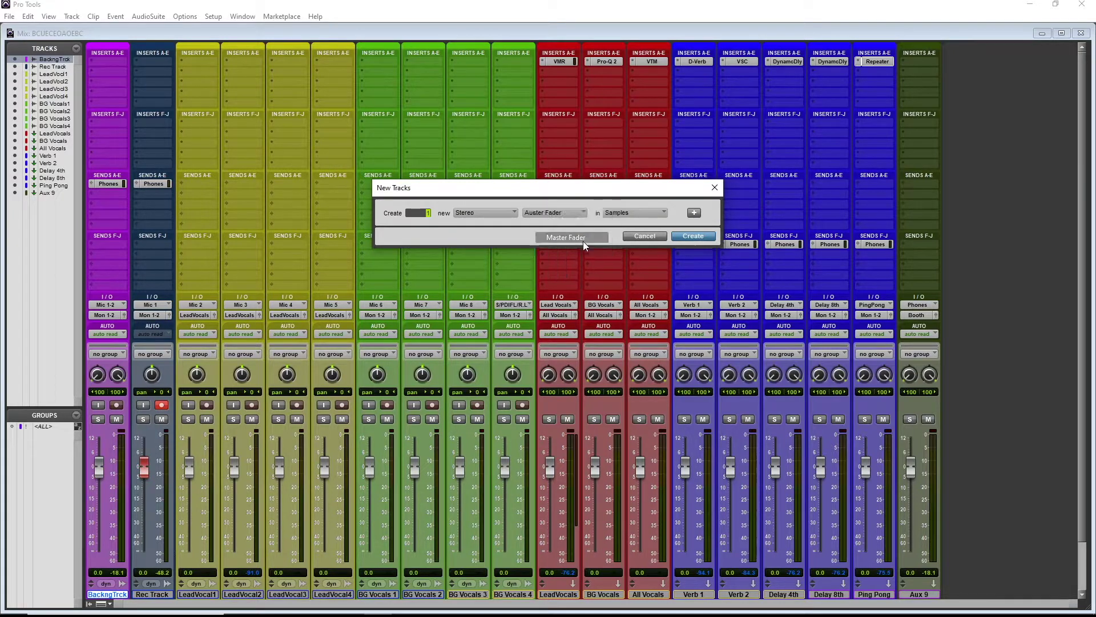
left_click(691, 235)
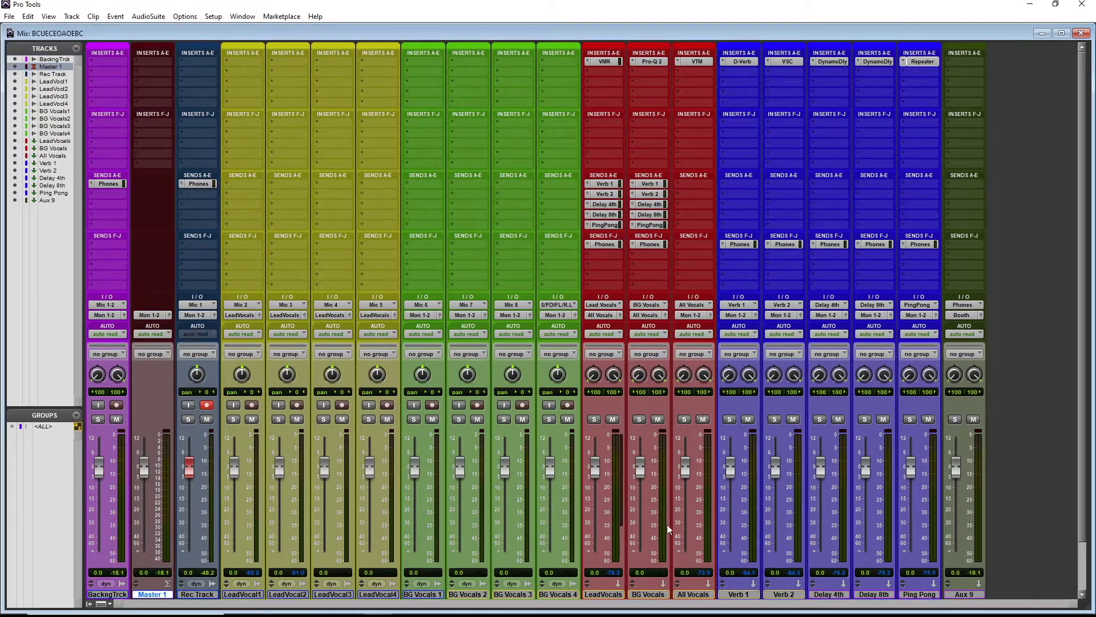
left_click_drag(165, 594, 986, 549)
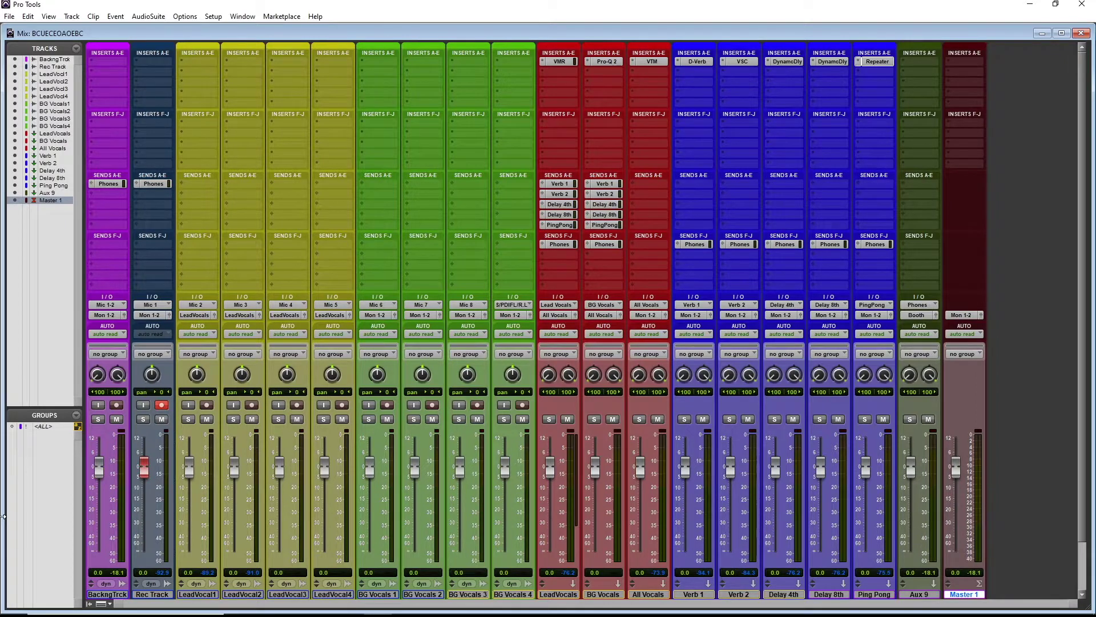
- Rename Aux 9 as Headphones, pulling the Backing Track fader fully down meanwhile and resetting it to 0.0 dB
left_click_drag(98, 467, 77, 581)
double_click(919, 594)
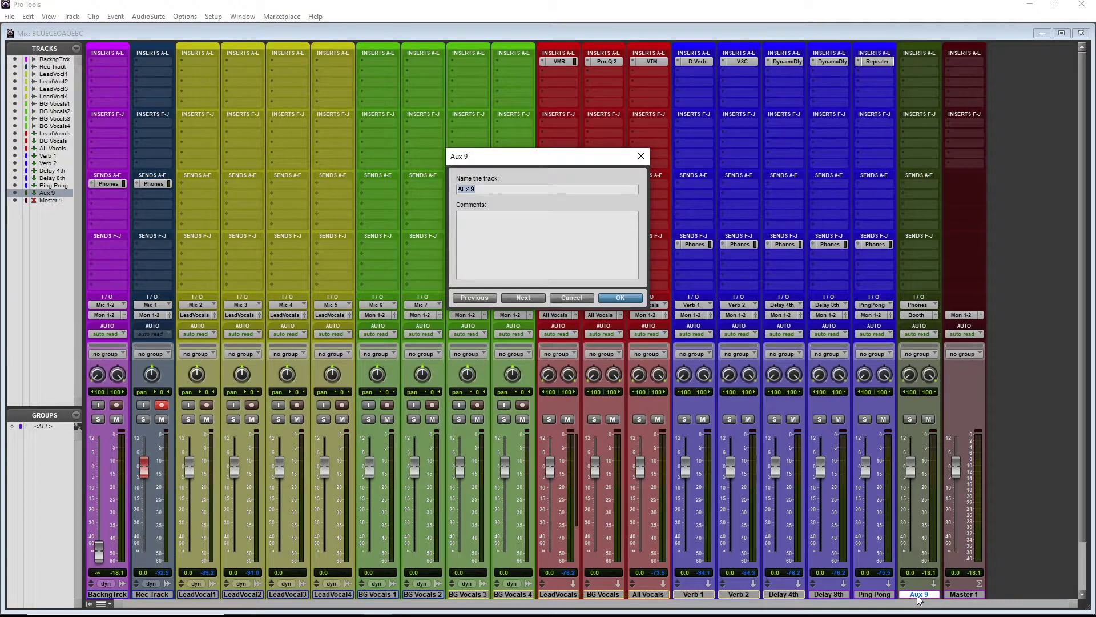
type("Headphones")
key("Return")
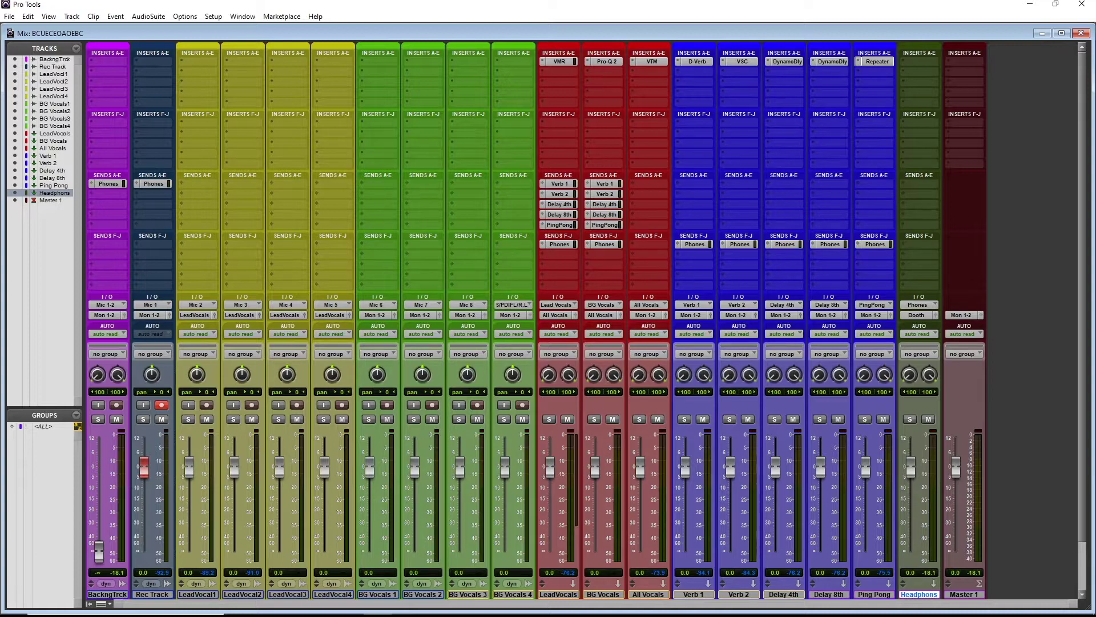
left_click(104, 547, "alt")
- Insert the Waves Tune Real-Time pitch plug-in in the first insert slot of the Rec Track
left_click(149, 65)
mouse_move(194, 79)
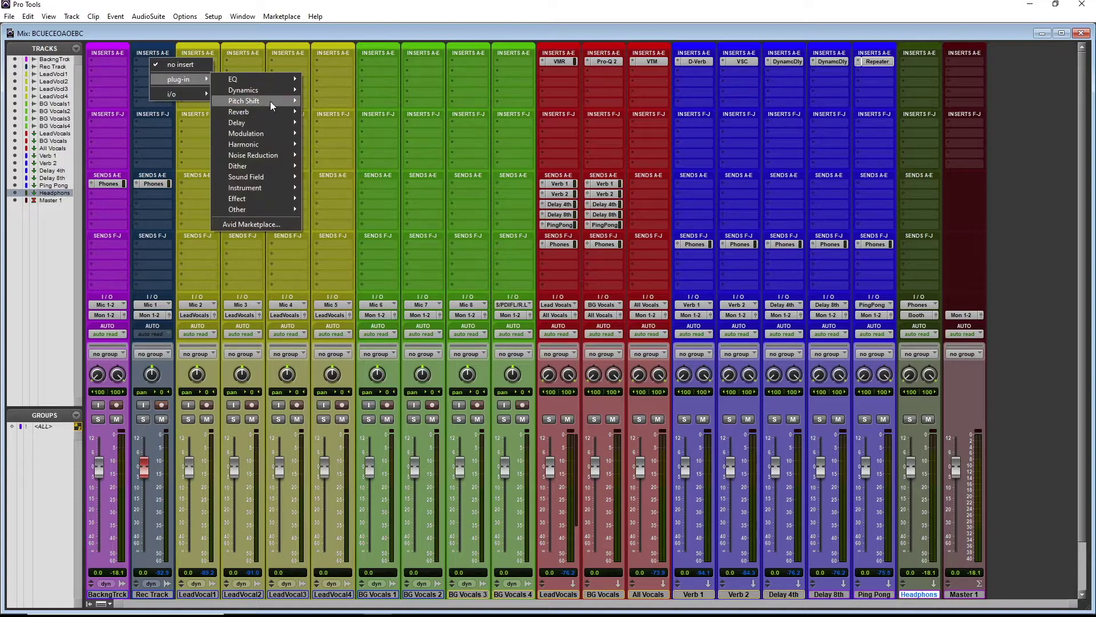
mouse_move(269, 101)
left_click(395, 209)
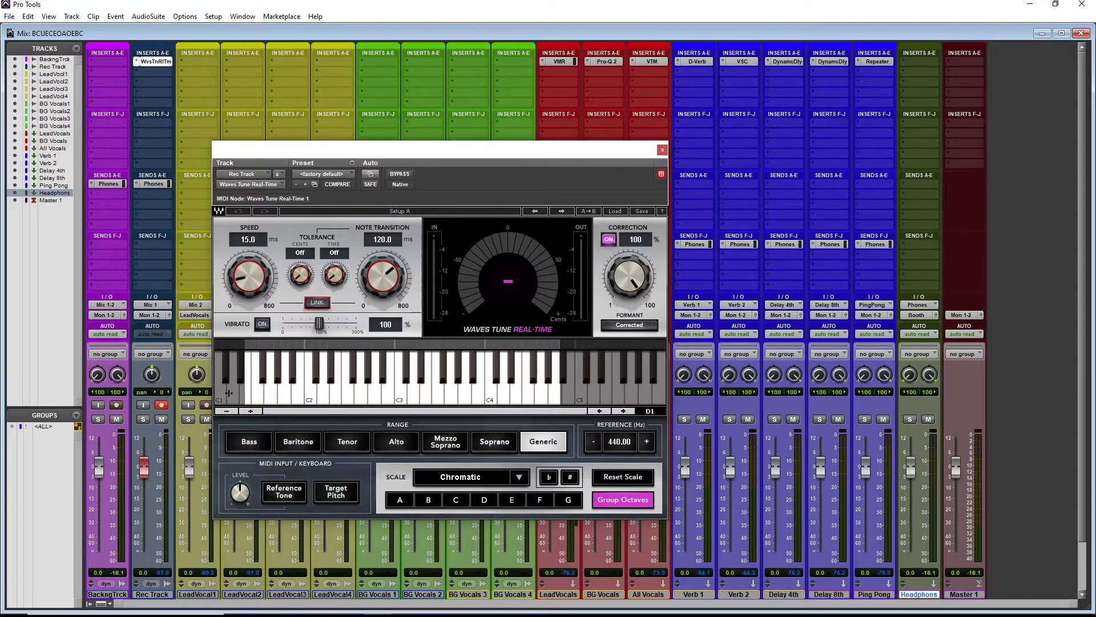
- Add a Verb 1 bus send in the Rec Track's second send slot and raise its level to -14.7 dB
left_click(162, 197)
mouse_move(197, 223)
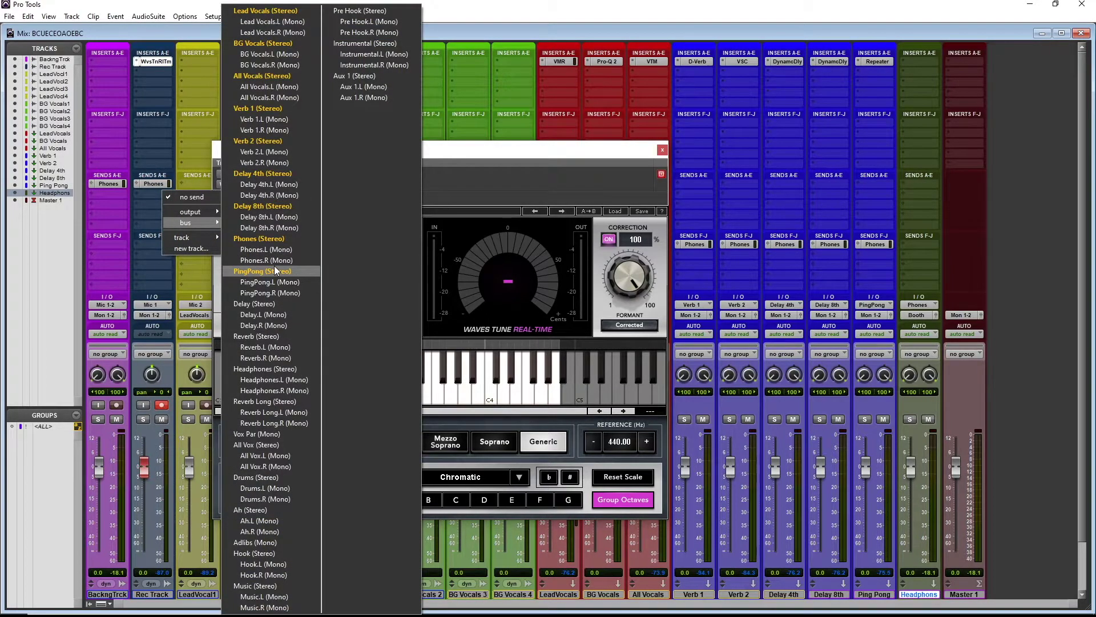
left_click(290, 108)
left_click_drag(29, 258, 26, 200)
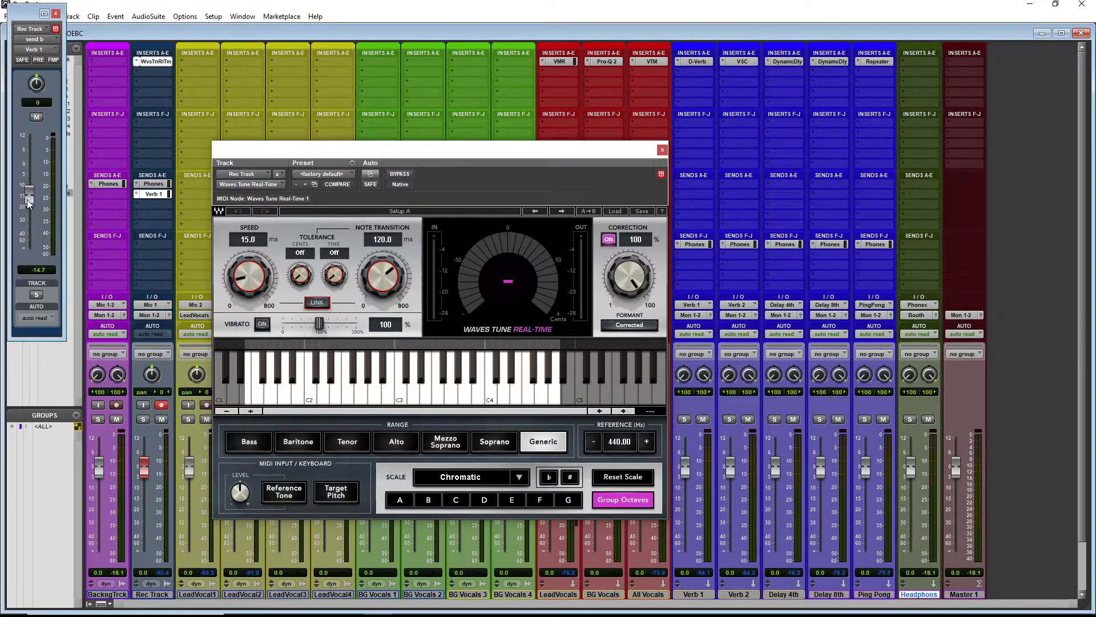
- Remove the Waves Tune Real-Time insert from the Rec Track and close its open plug-in and send windows
left_click(662, 149)
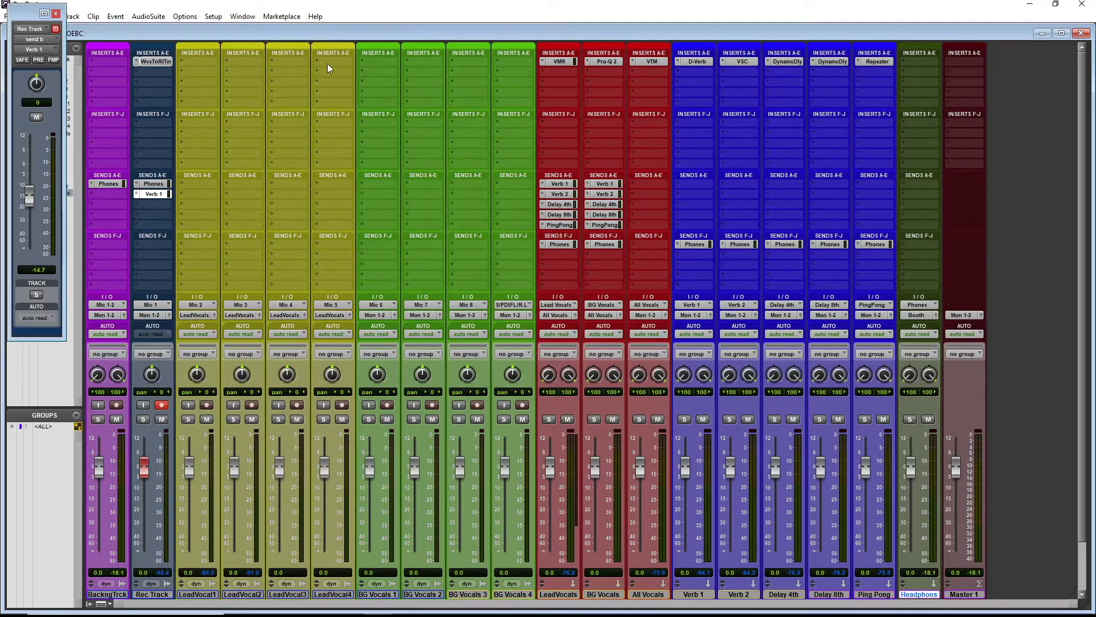
left_click(135, 61)
left_click(161, 64)
left_click(57, 14)
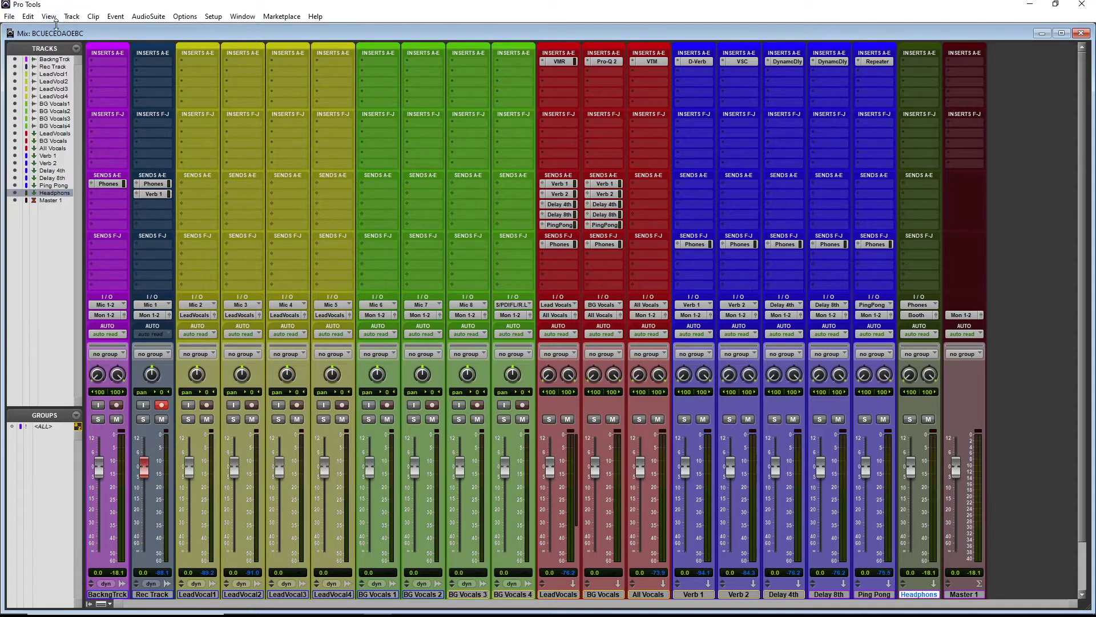
- Save the session as an installed template named BCUECEOAOEBC in the CMS category, without including media
left_click(9, 16)
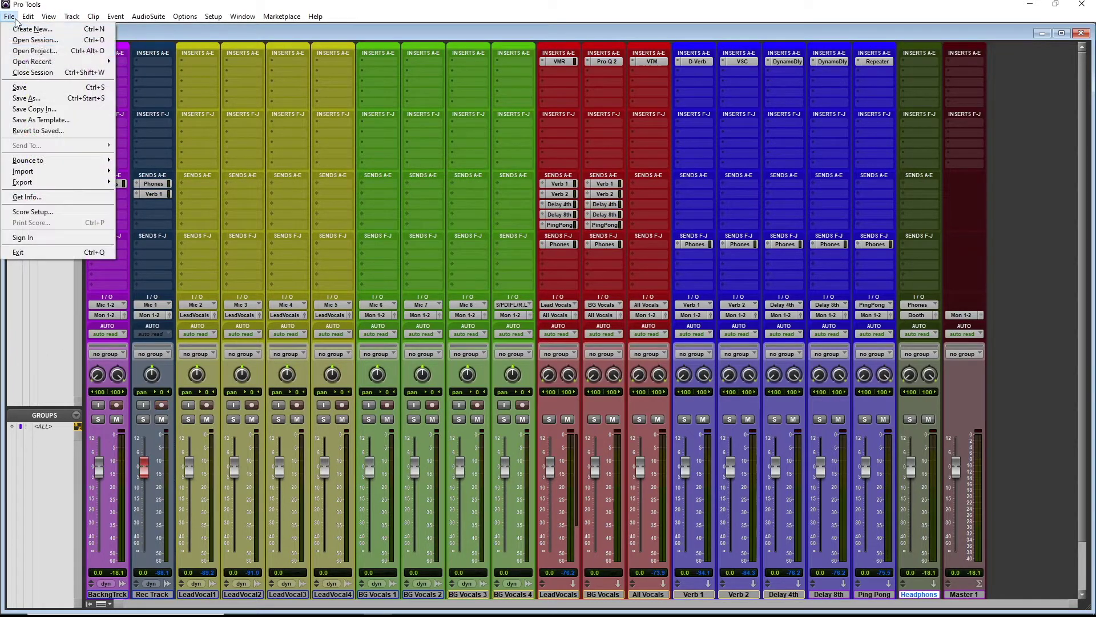
left_click(58, 122)
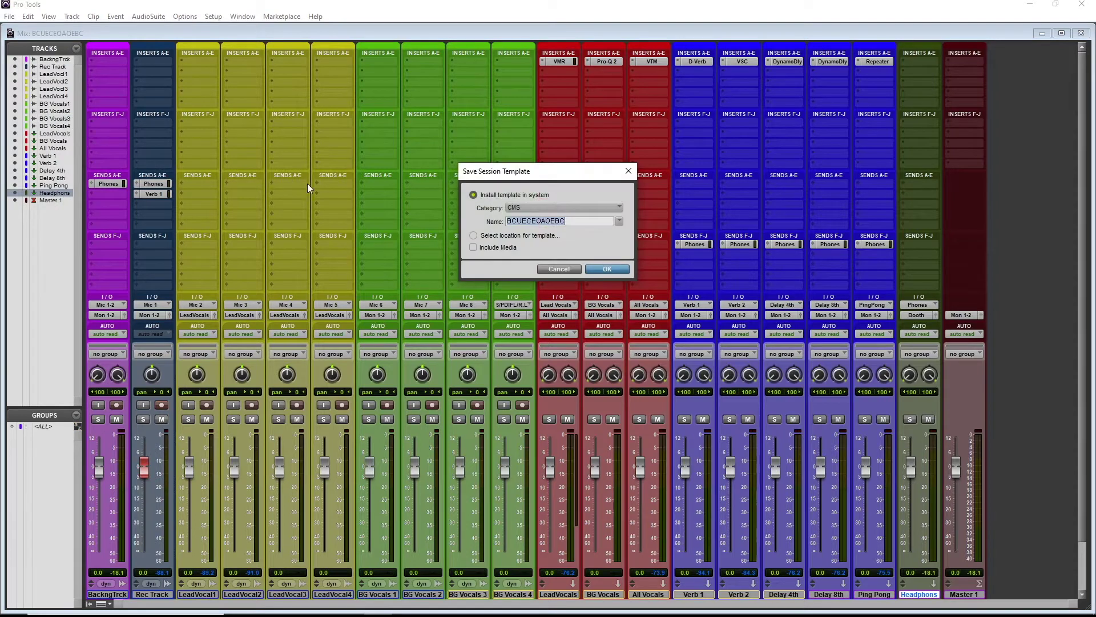
left_click(555, 207)
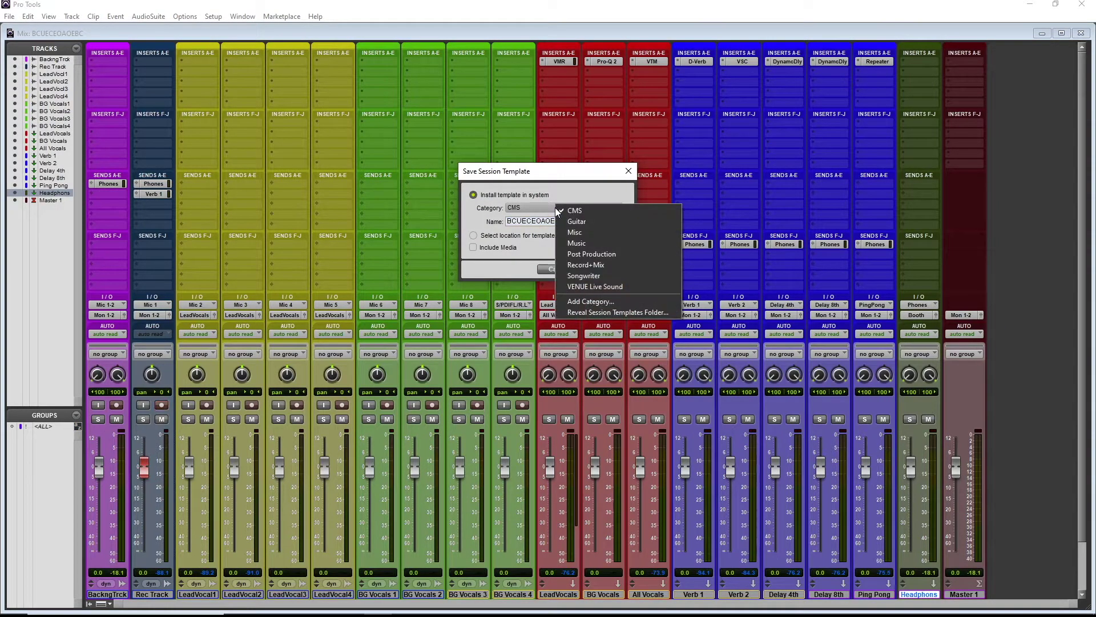
left_click(510, 184)
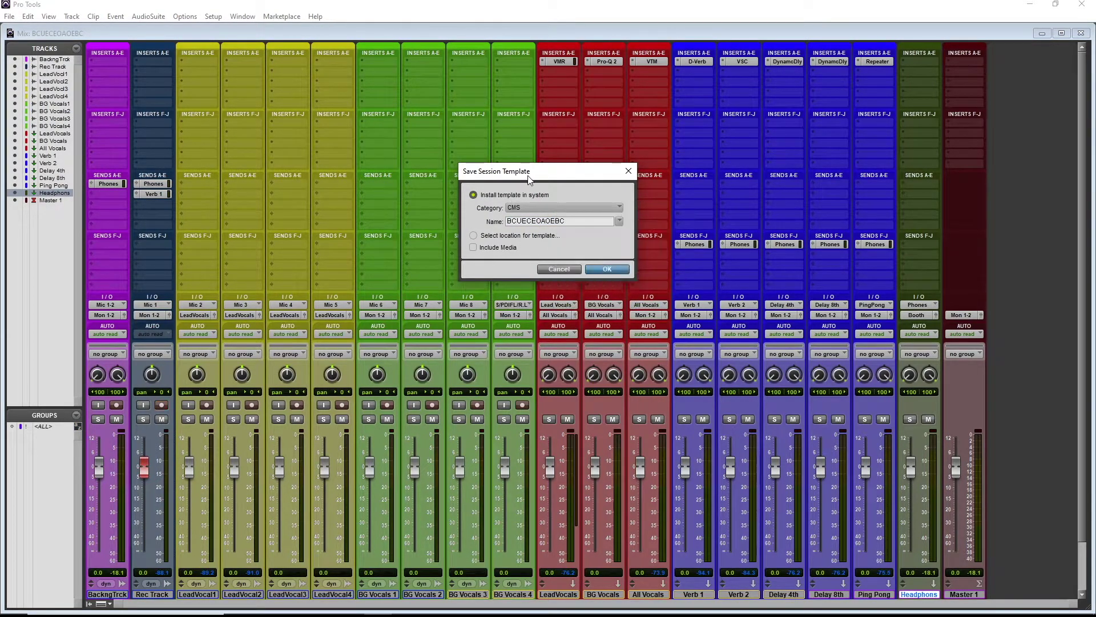
left_click_drag(576, 221, 467, 223)
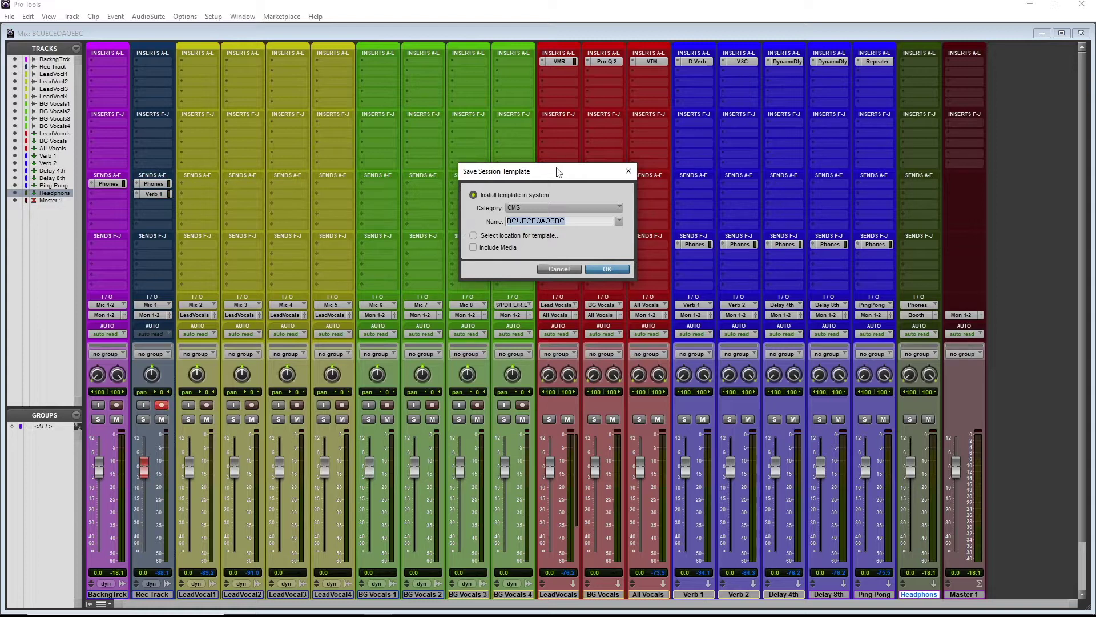
left_click(608, 267)
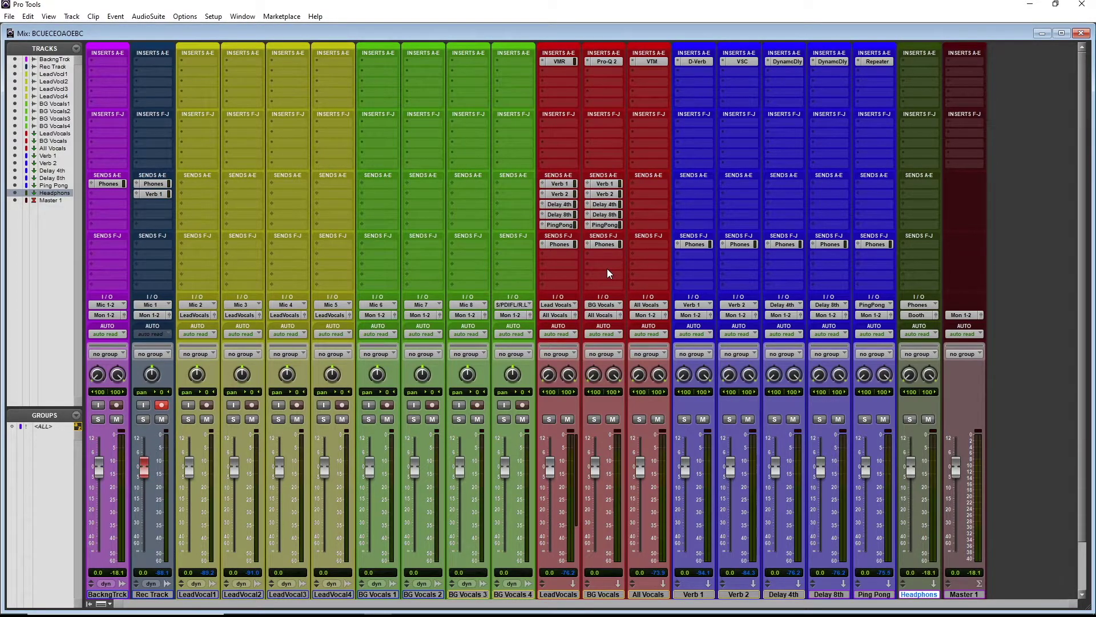
- Examine the track layout and clips in the Edit window against the channels and routing in the Mix window
key("ctrl+equal")
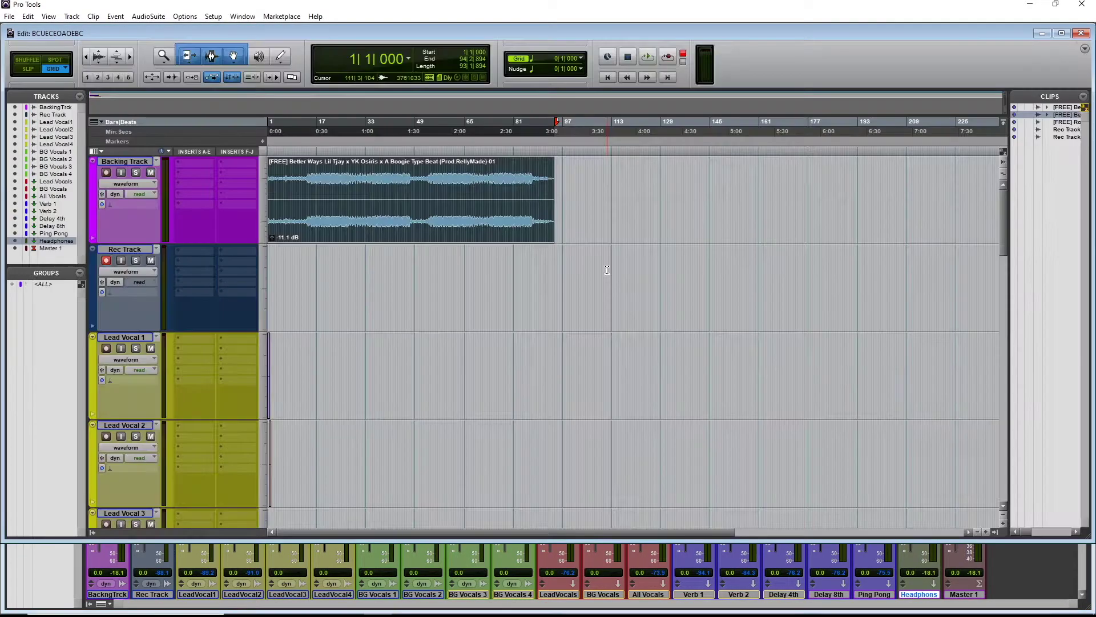
key("ctrl+equal")
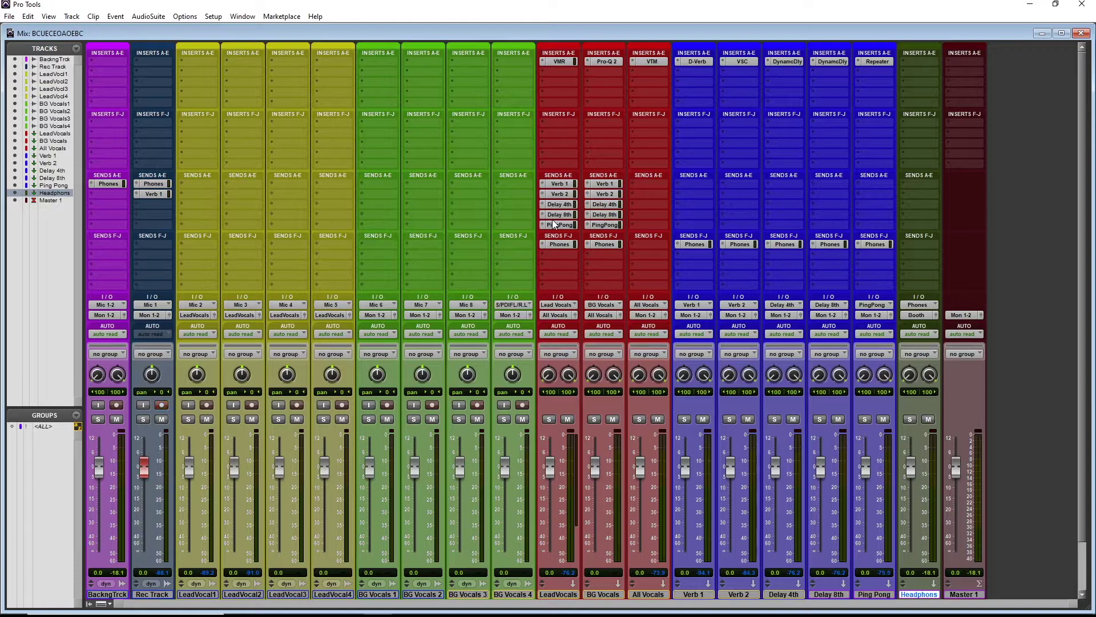
key("ctrl+equal")
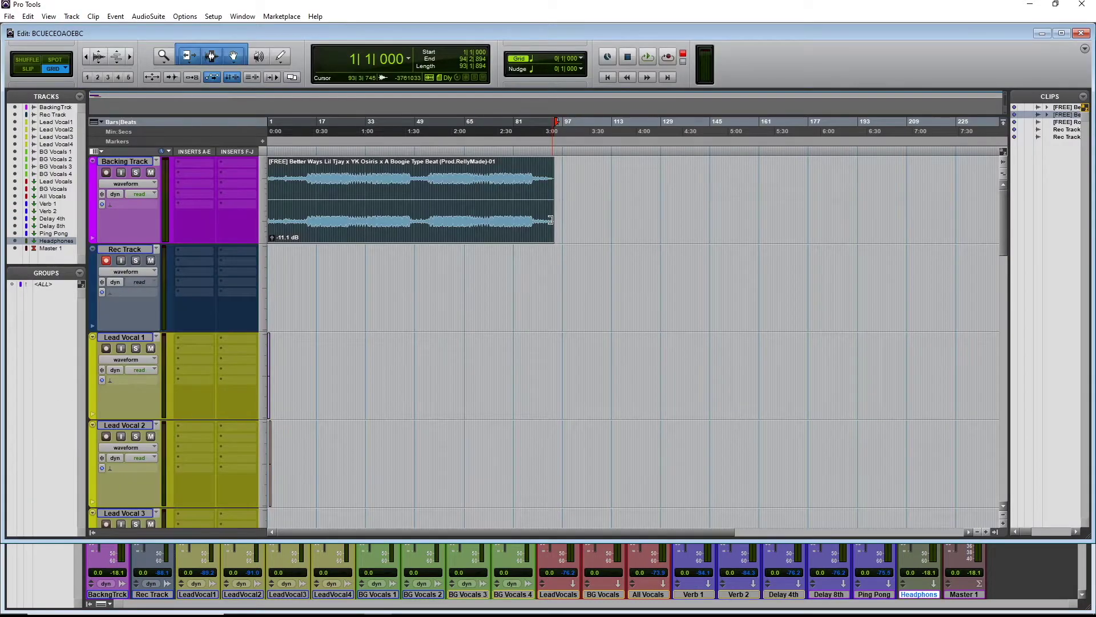
key("ctrl+equal")
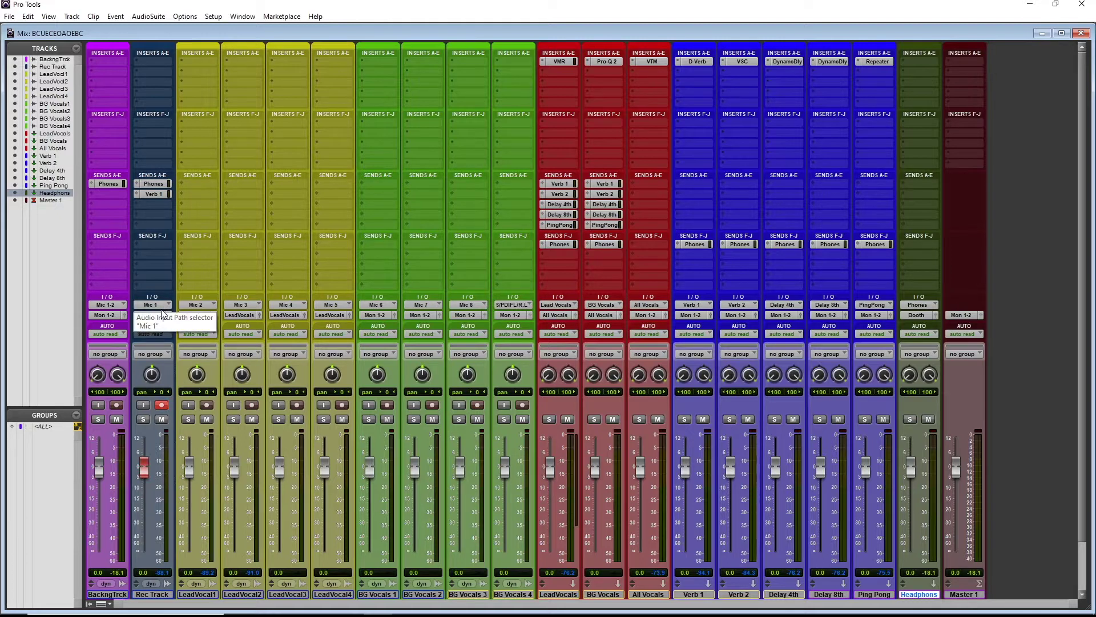
key("ctrl+equal")
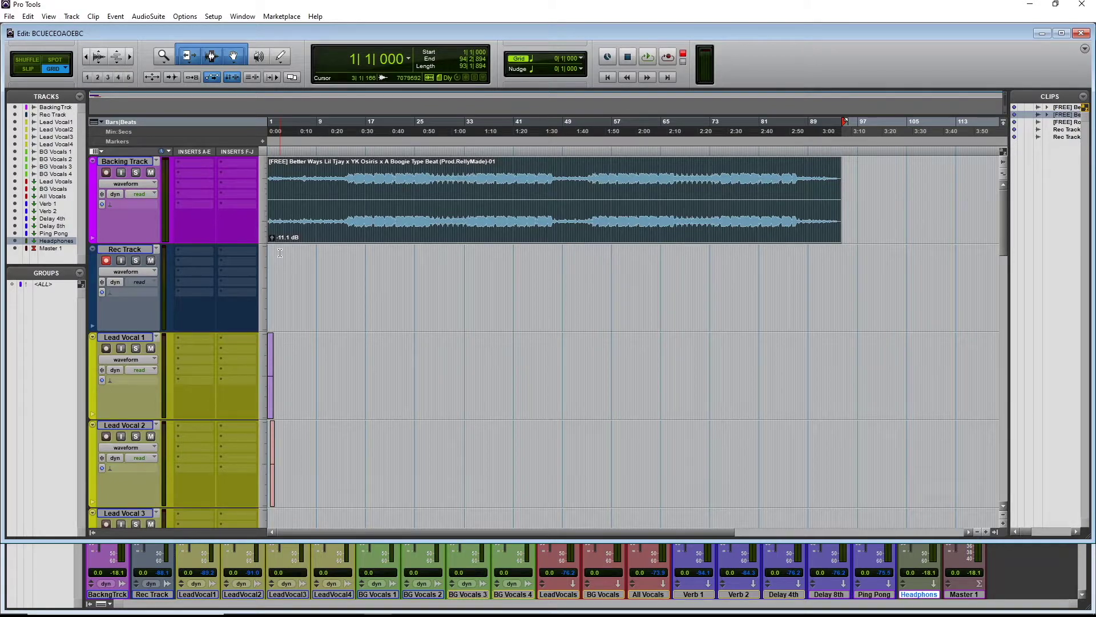
key("ctrl+bracketright")
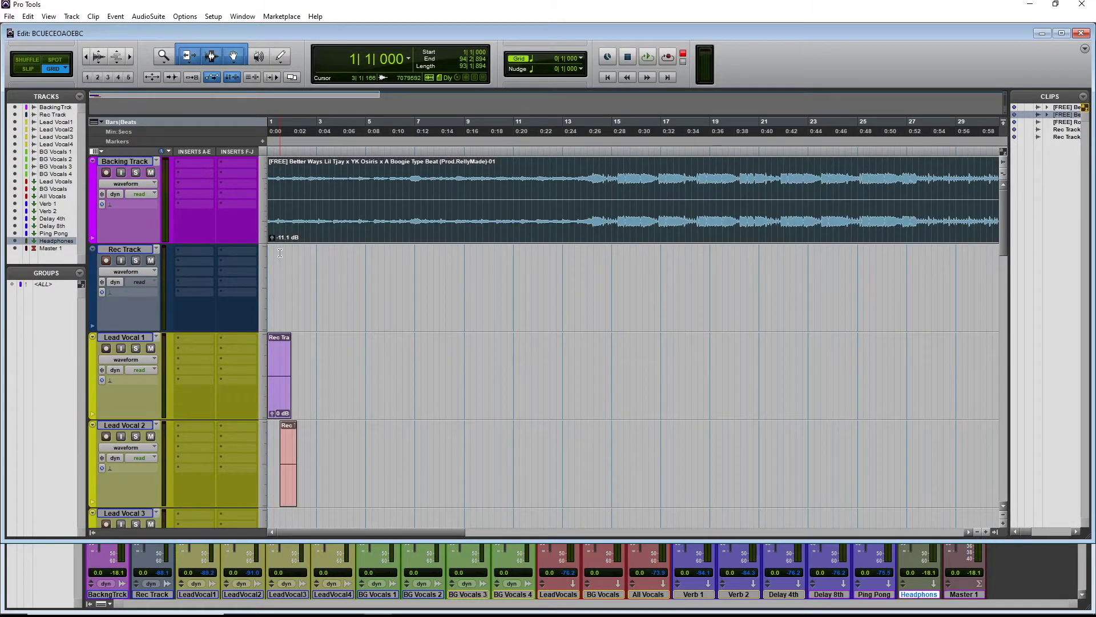
key("ctrl+equal")
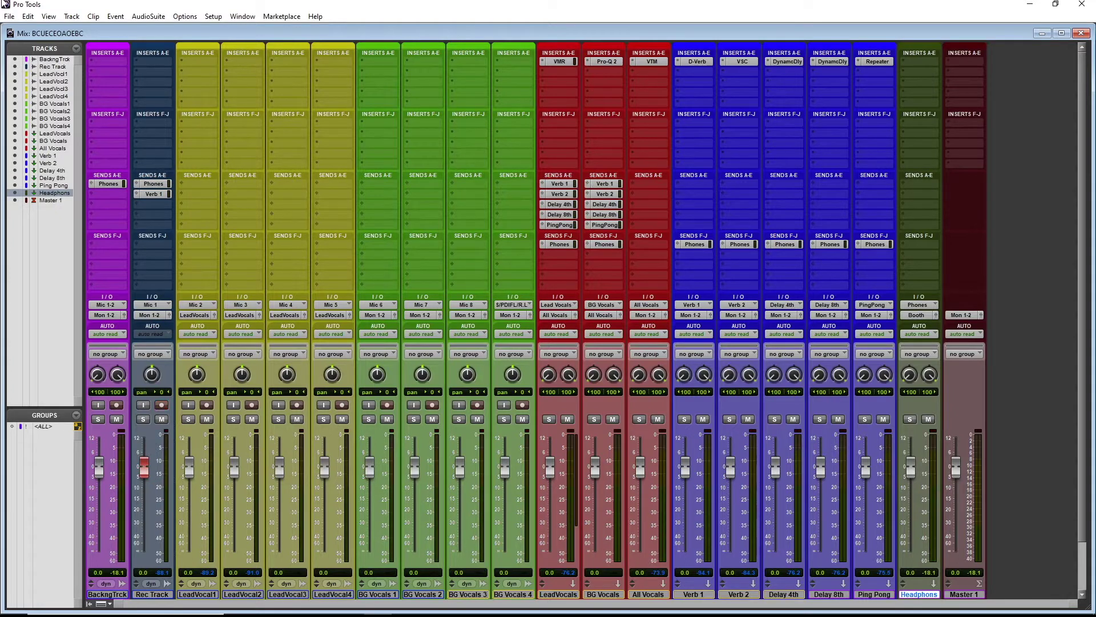
- Create a local session named NewNew from the BCUECEOAOEBC template in the CMS group, saving the changes to the current session
left_click(9, 17)
left_click(31, 29)
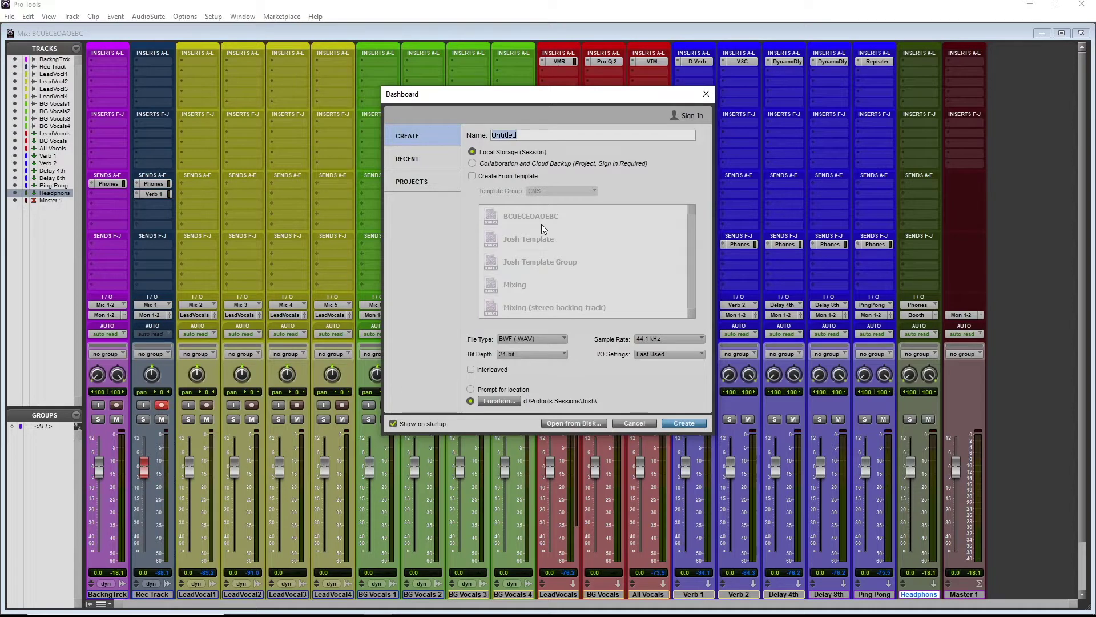
type("NewNew")
left_click(504, 179)
left_click(531, 216)
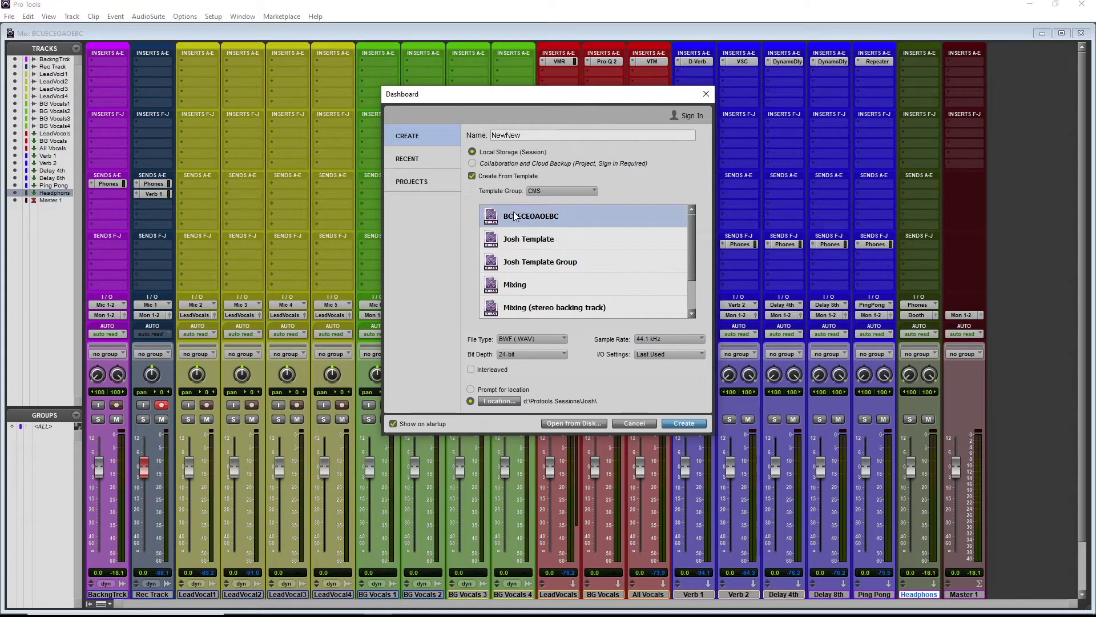
left_click(684, 423)
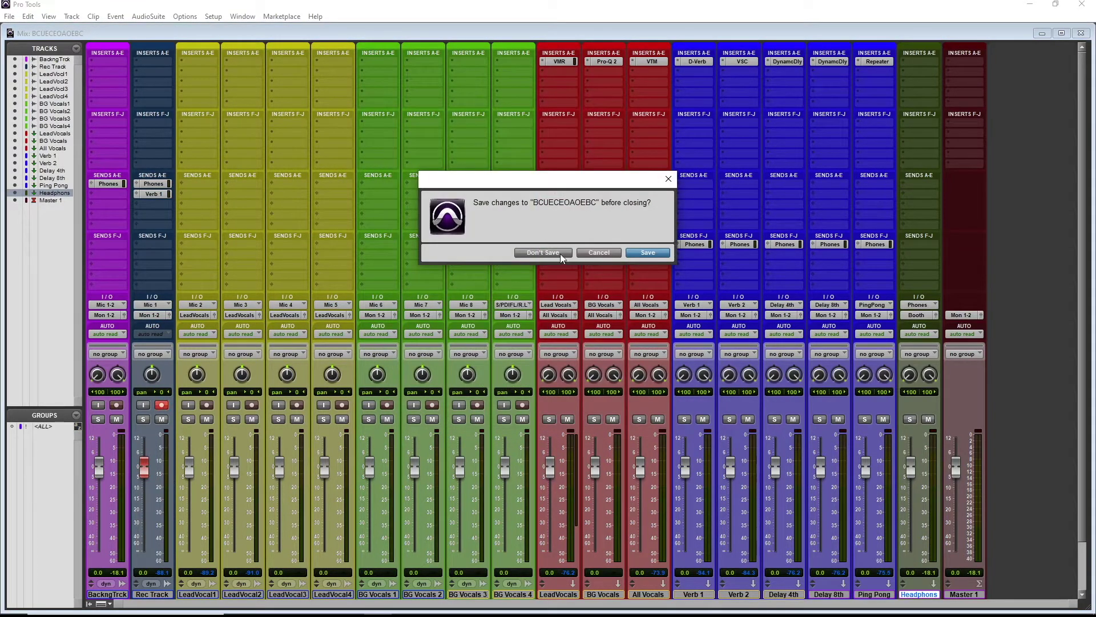
left_click(635, 252)
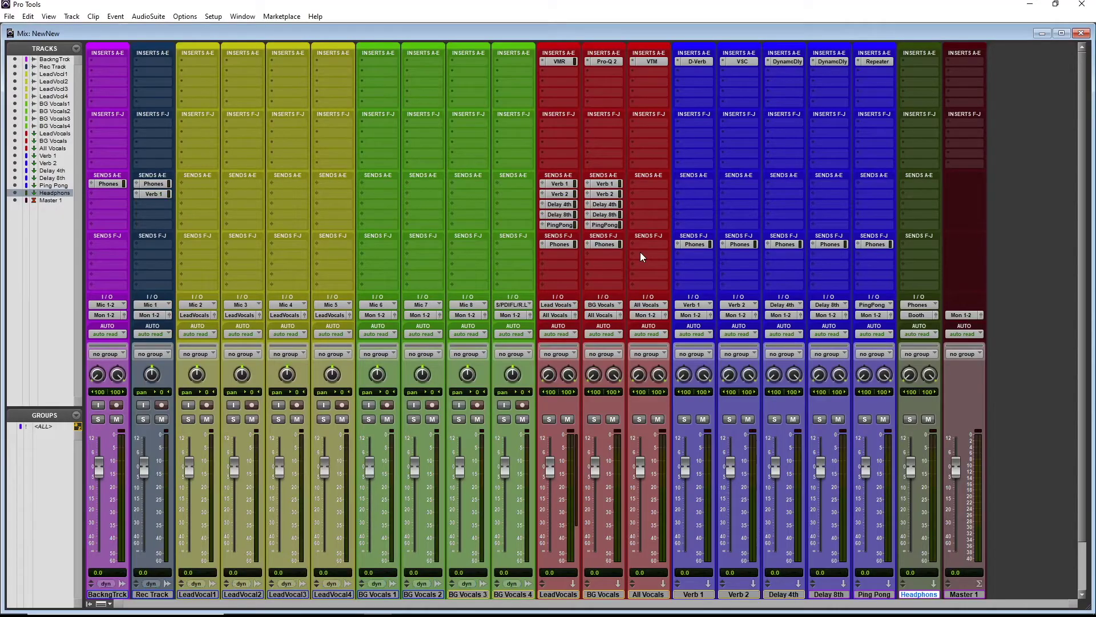
- Check the new session's empty tracks in the Edit window, placing the cursor at bar 77, and return to its mixer
key("ctrl+equal")
left_click(501, 249)
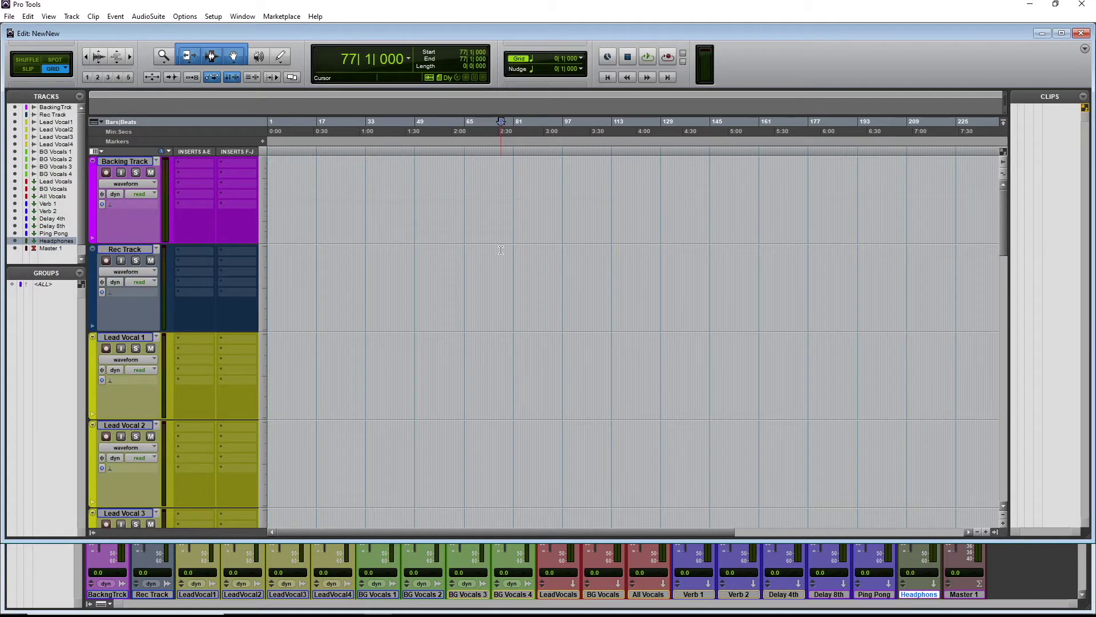
key("ctrl+equal")
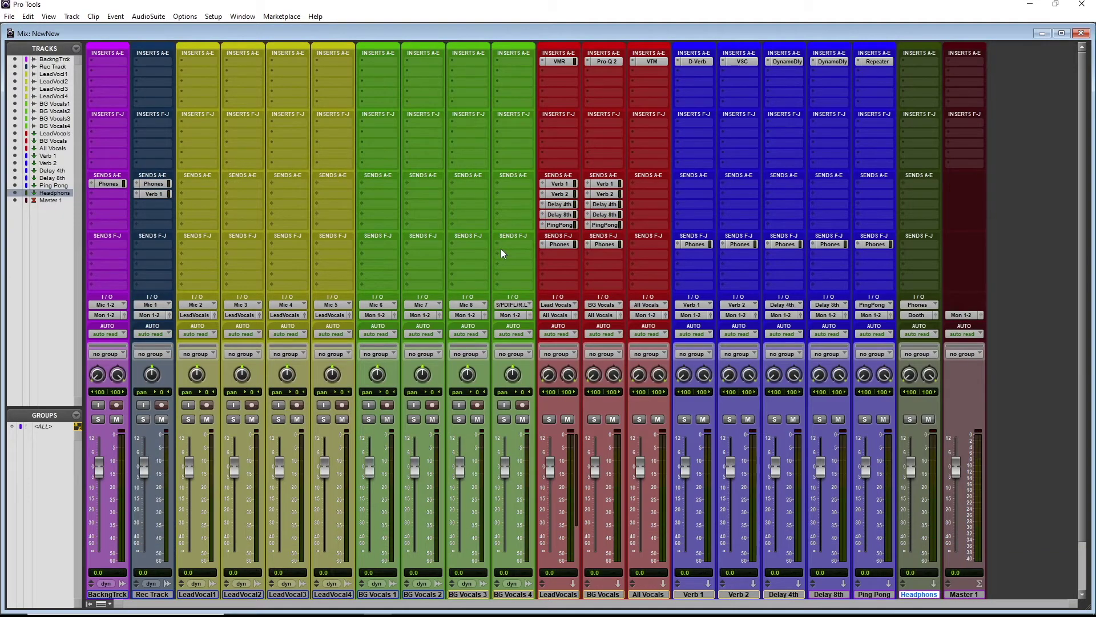